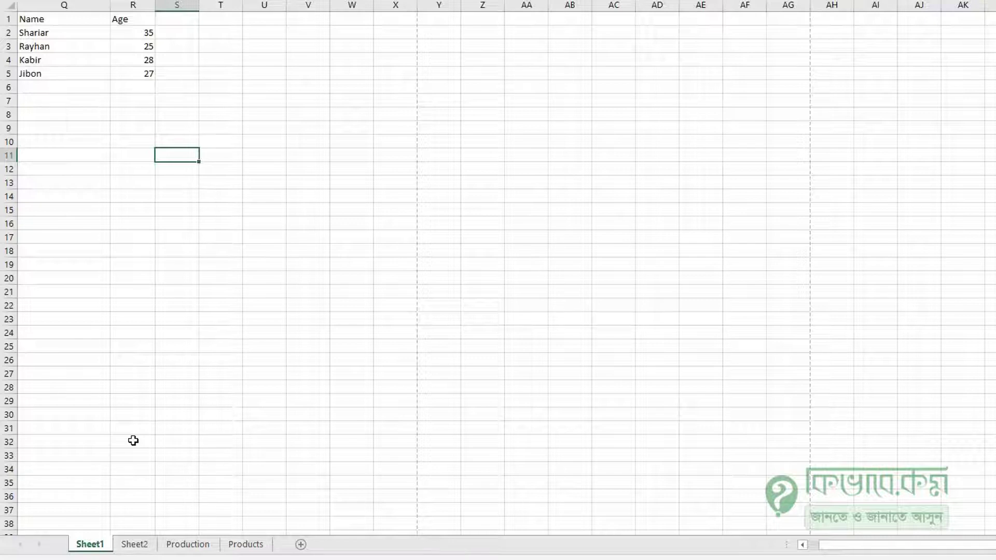
Open the print settings for Sheet1 and select Microsoft Print to PDF as the printer.
click(220, 188)
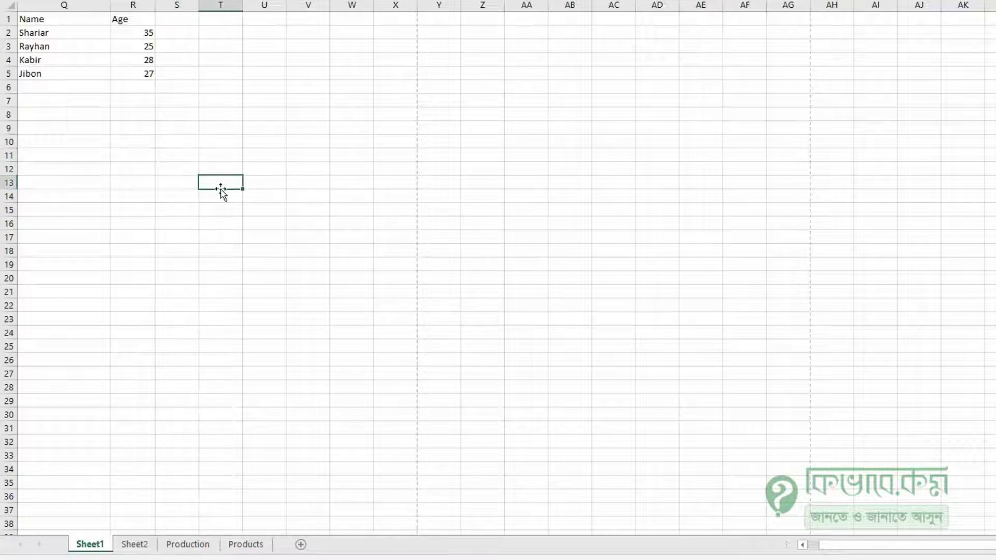
key(ctrl+p)
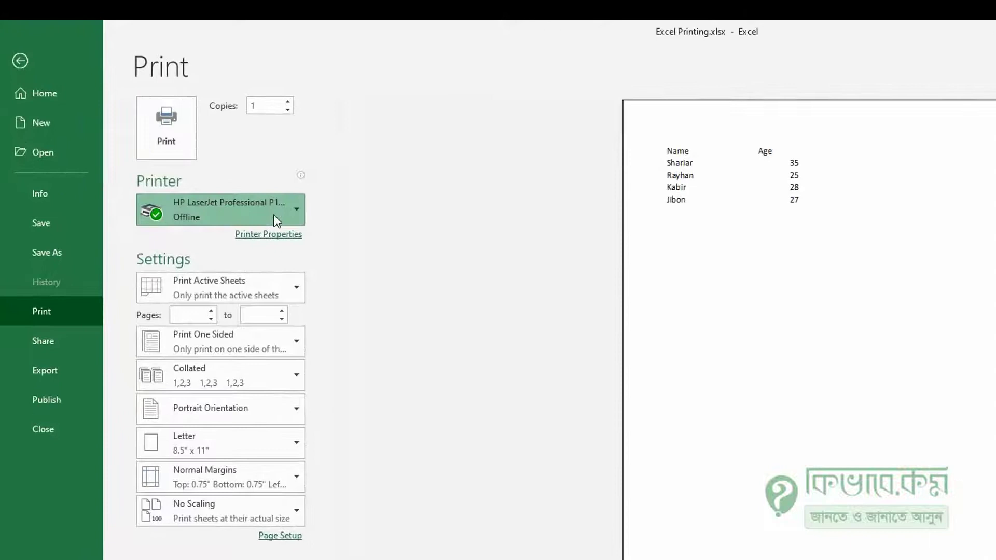
click(276, 221)
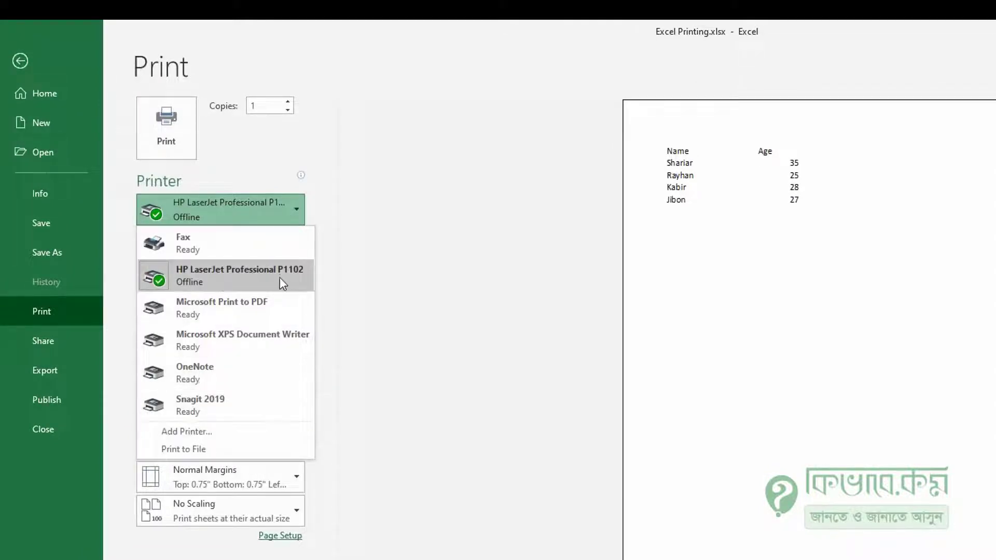
click(294, 275)
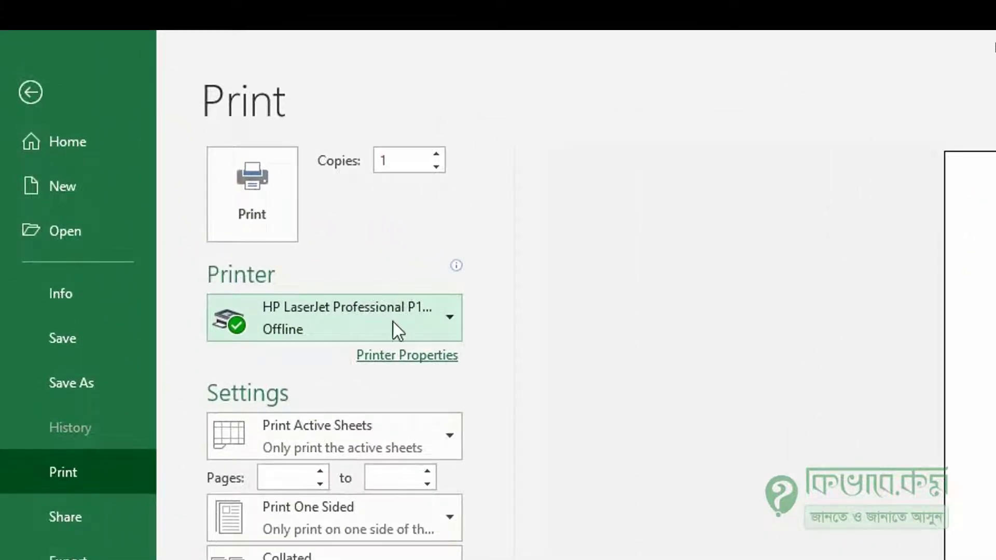
click(582, 390)
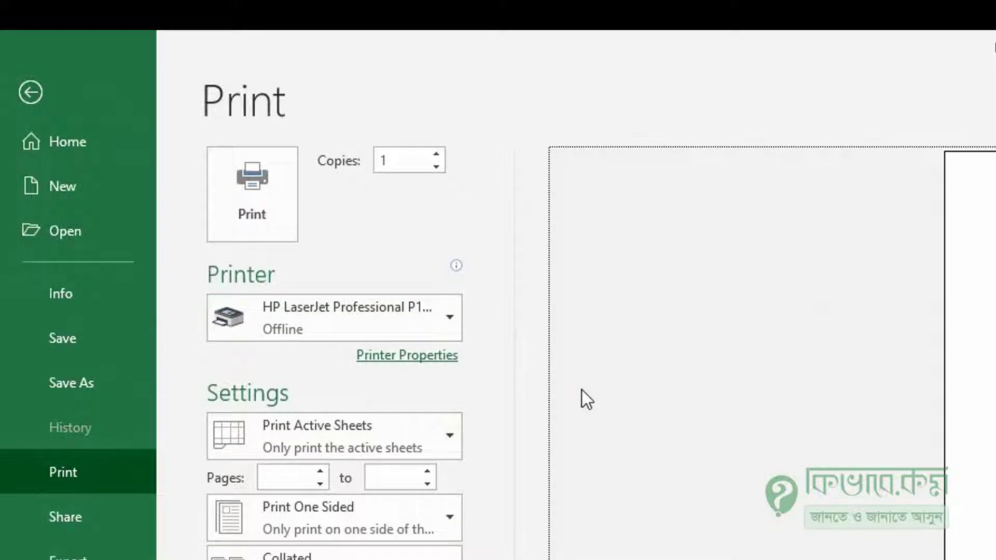
click(427, 334)
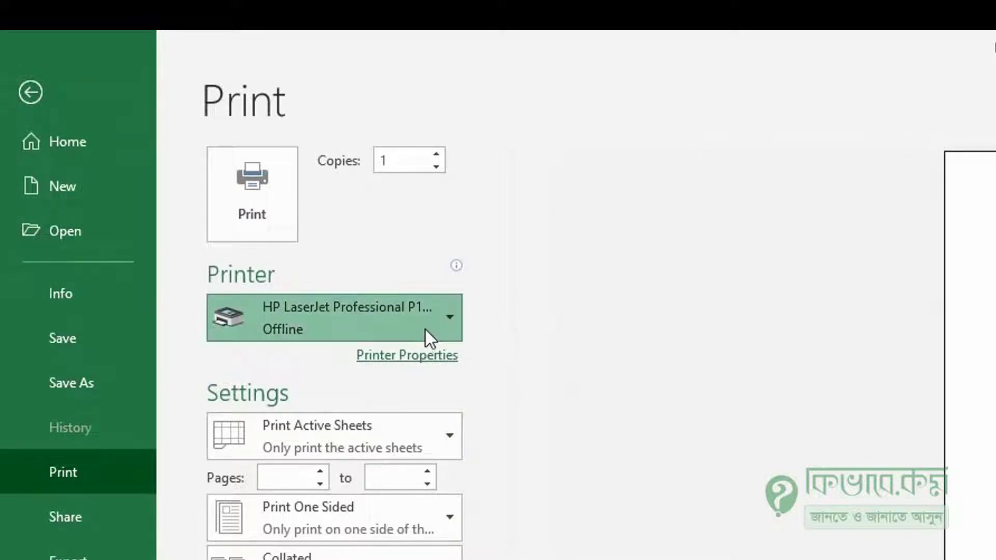
click(443, 329)
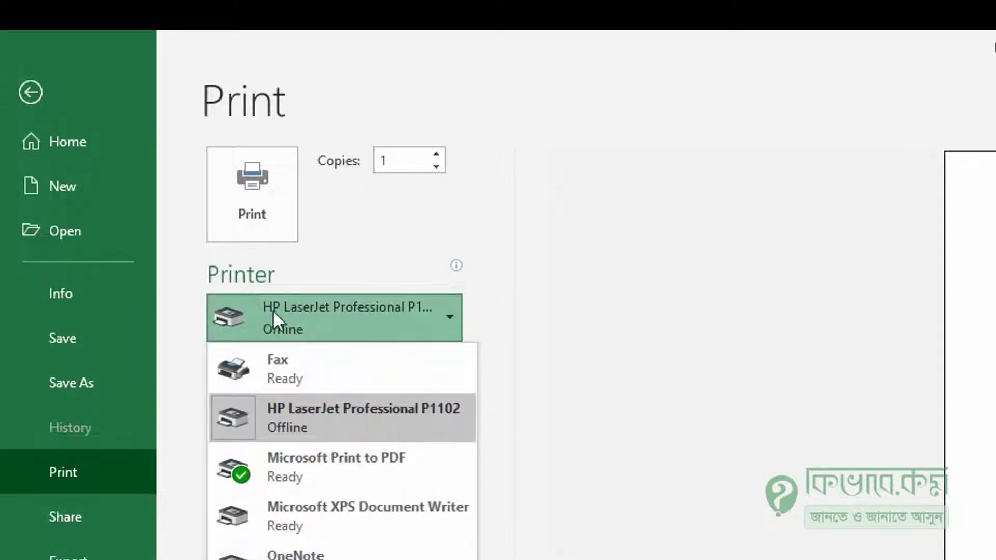
click(394, 472)
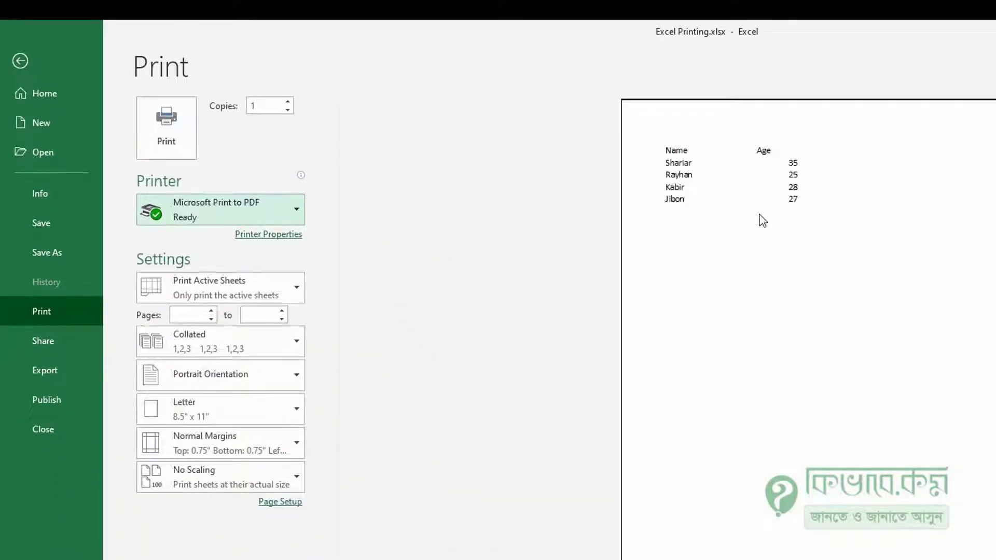
Print the sheet to a PDF named p-1 in the excel folder on the Desktop.
click(170, 139)
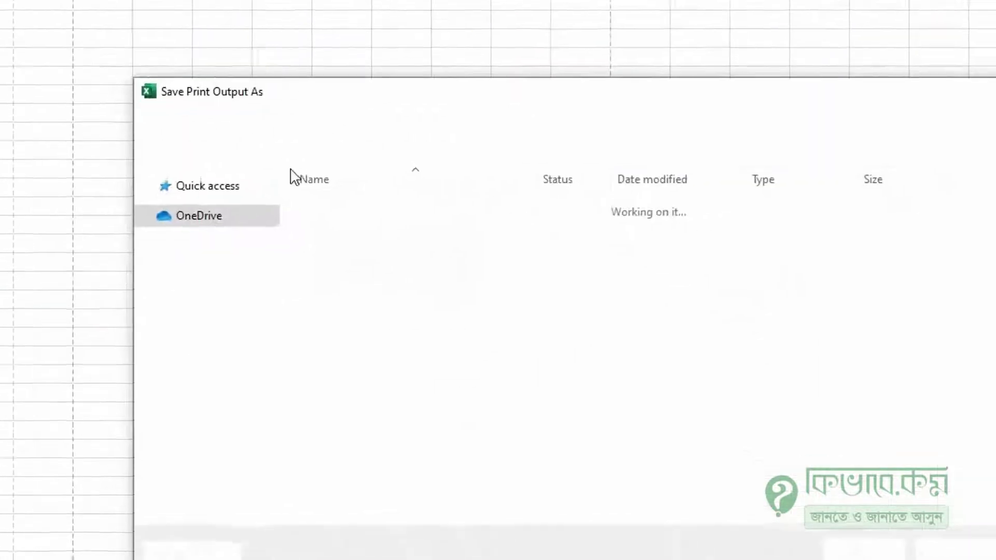
drag(296, 58, 236, 40)
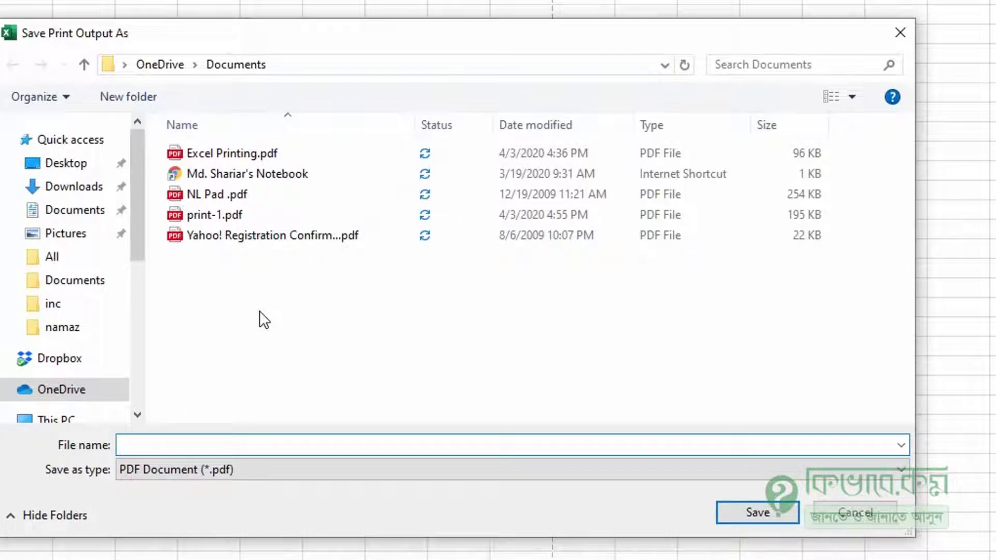
click(137, 181)
click(65, 163)
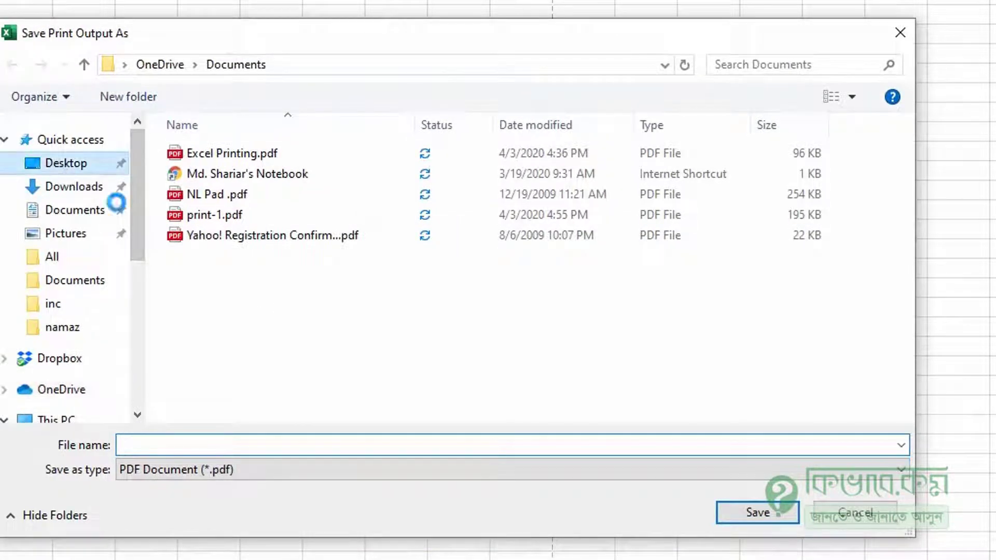
double_click(222, 168)
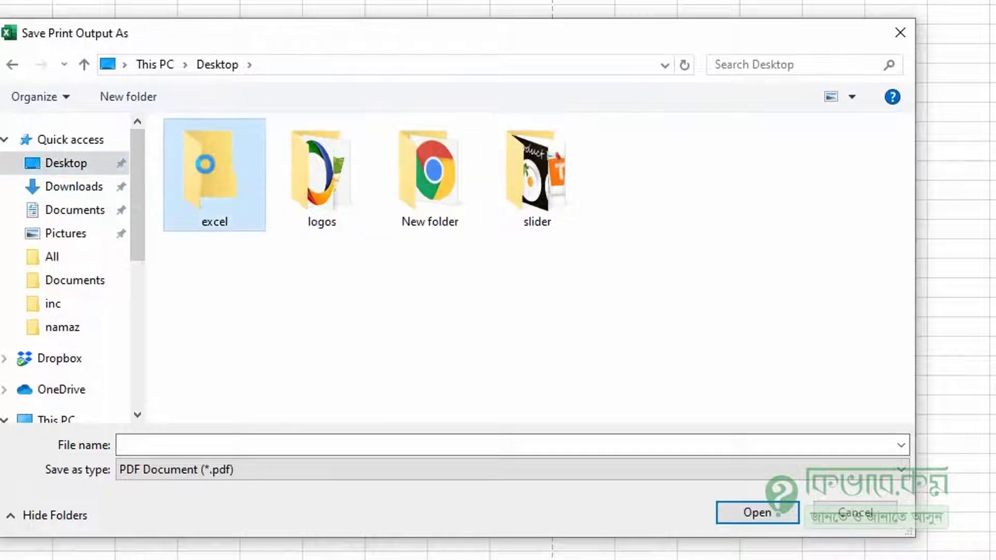
click(220, 445)
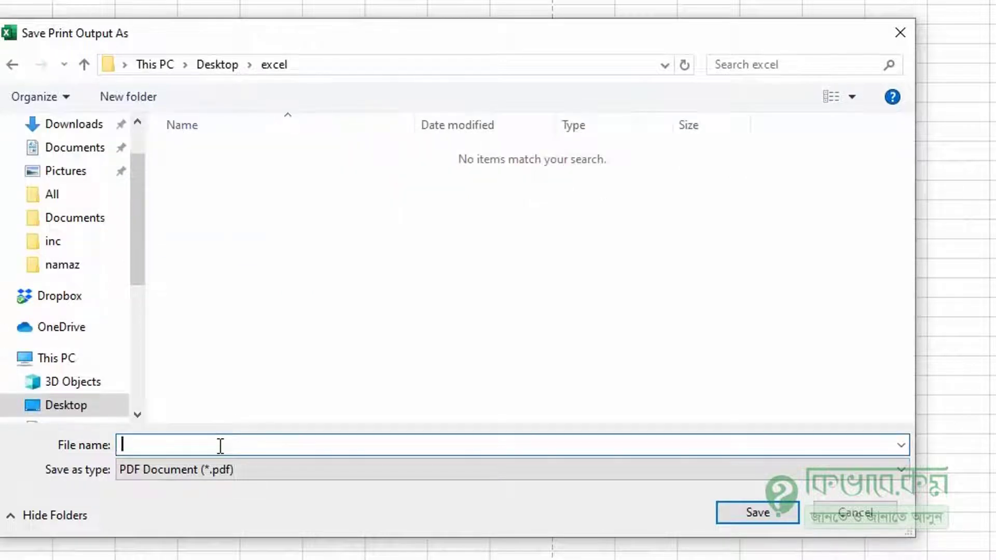
text(p-1)
key(Return)
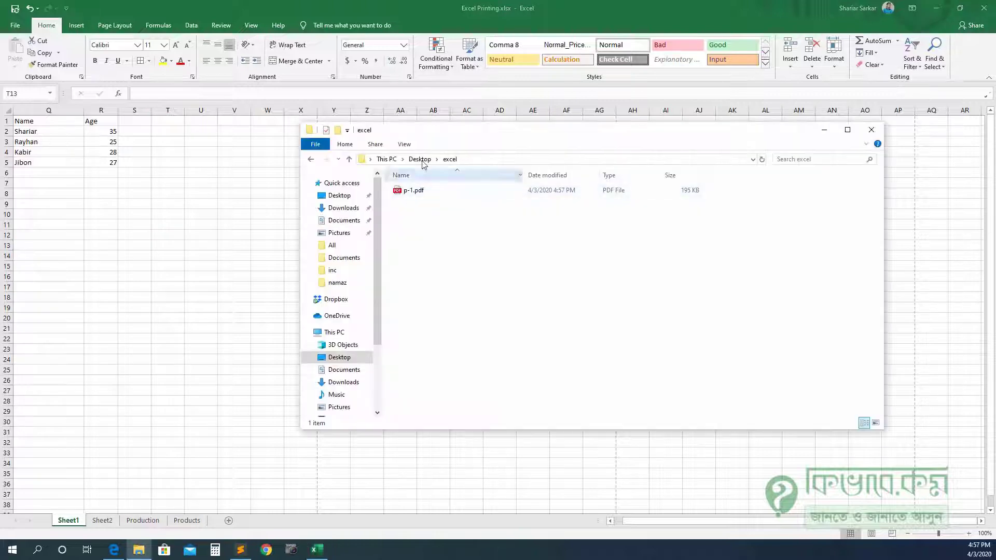
Open p-1.pdf from the excel folder to view the printed output, and return to the workbook.
double_click(415, 192)
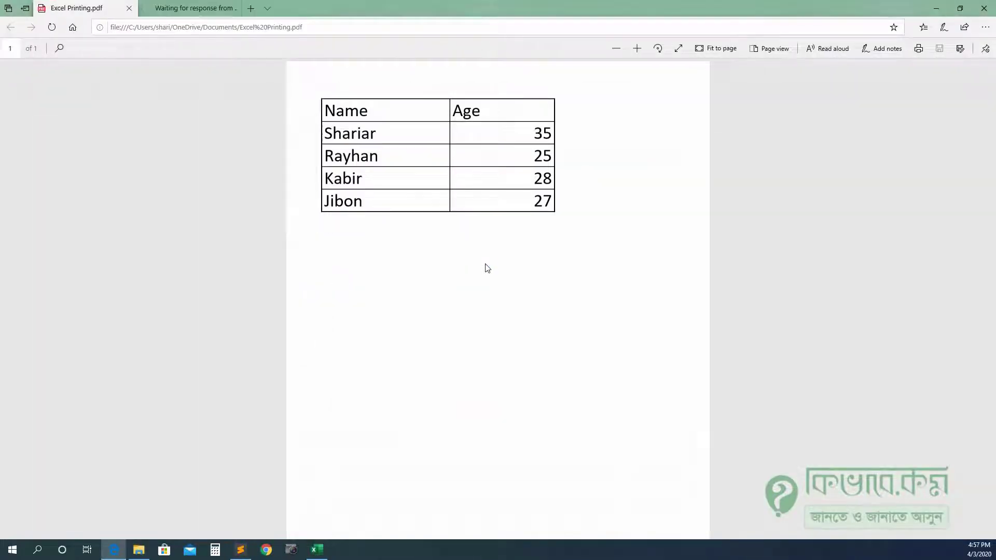
click(932, 10)
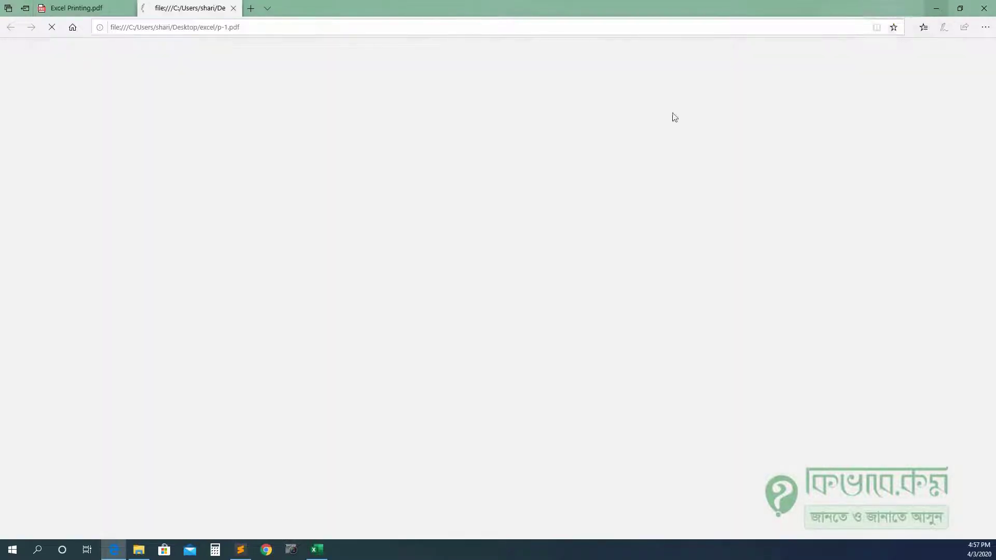
click(207, 218)
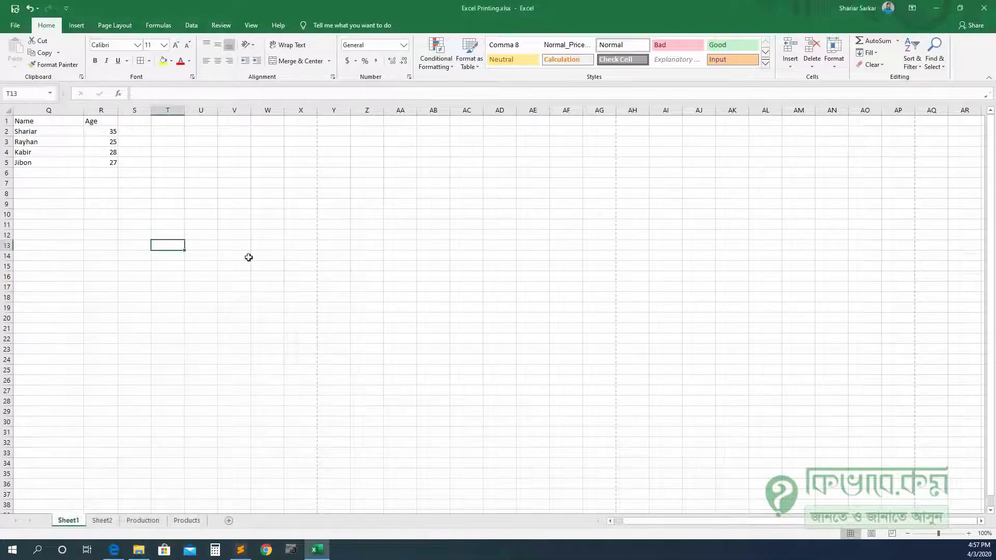
click(95, 214)
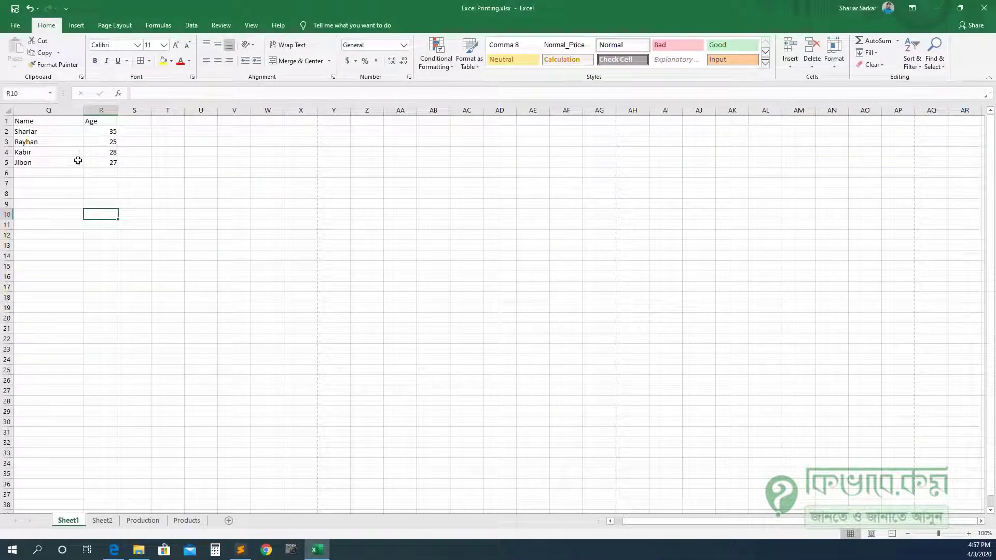
Check the print preview with the sheet zoomed in to 280%, and return the sheet zoom to 100%.
scroll(91, 155, up, 3)
scroll(99, 165, up, 7)
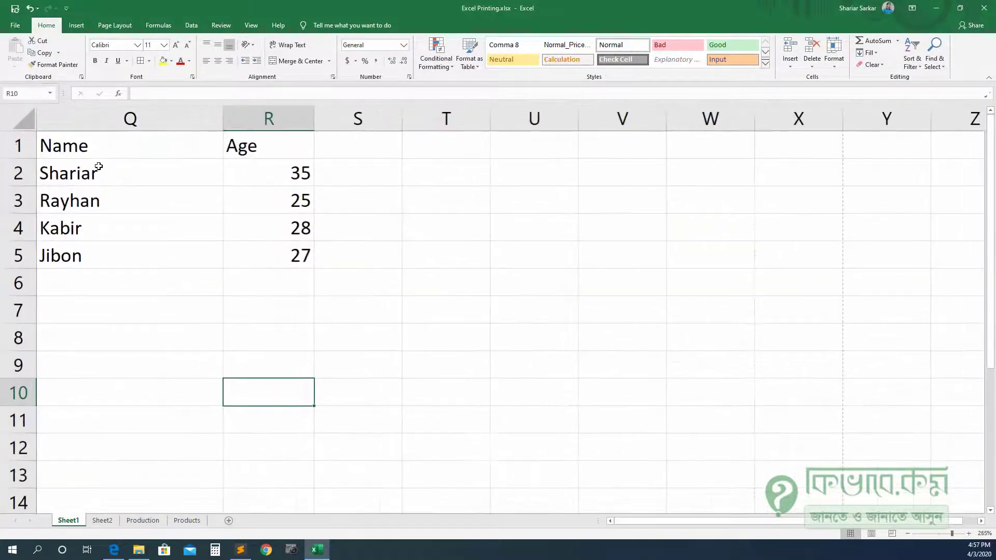
scroll(98, 166, up, 2)
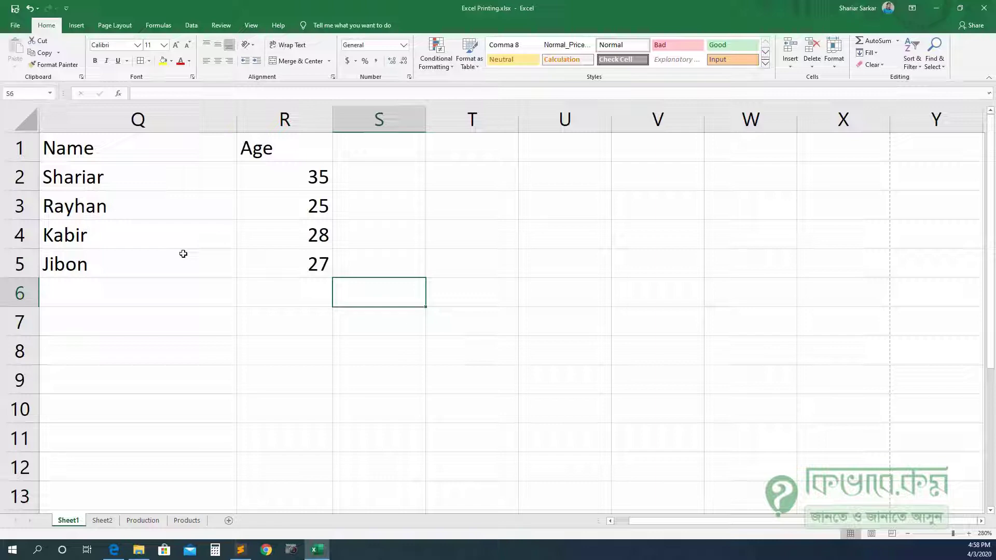
key(ctrl+p)
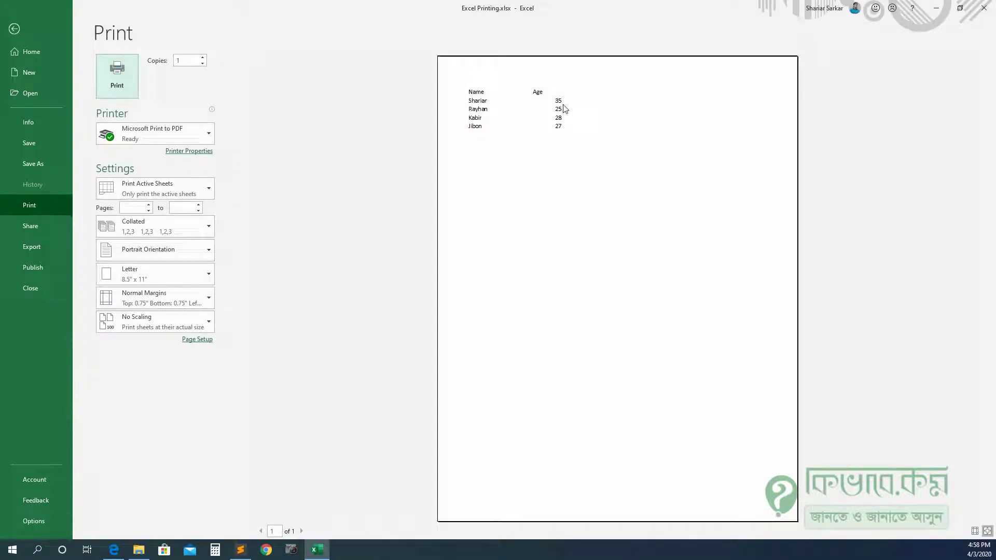
key(Escape)
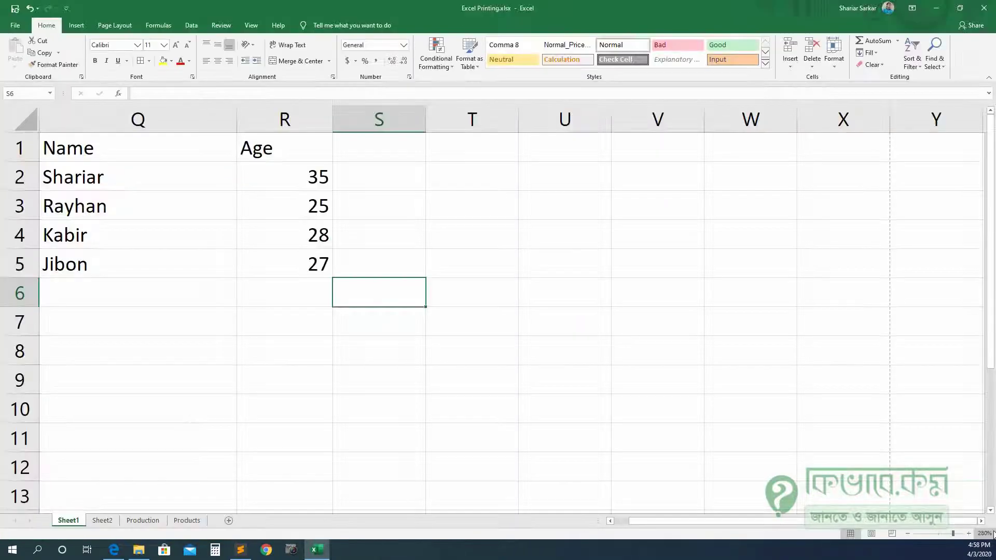
scroll(351, 186, down, 10)
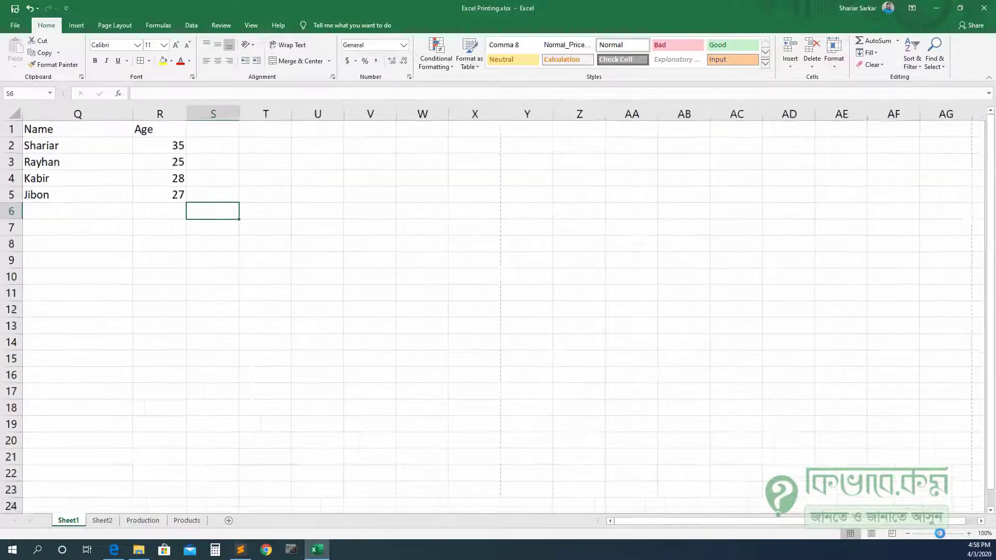
click(236, 204)
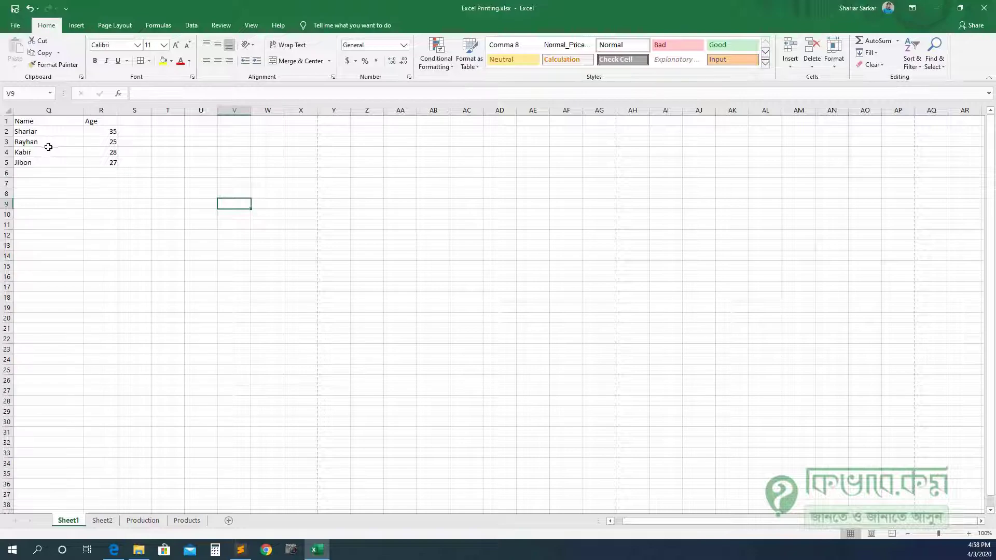
Set the font size of range Q1:S6 to 18 and check the table in the print preview.
drag(42, 121, 134, 172)
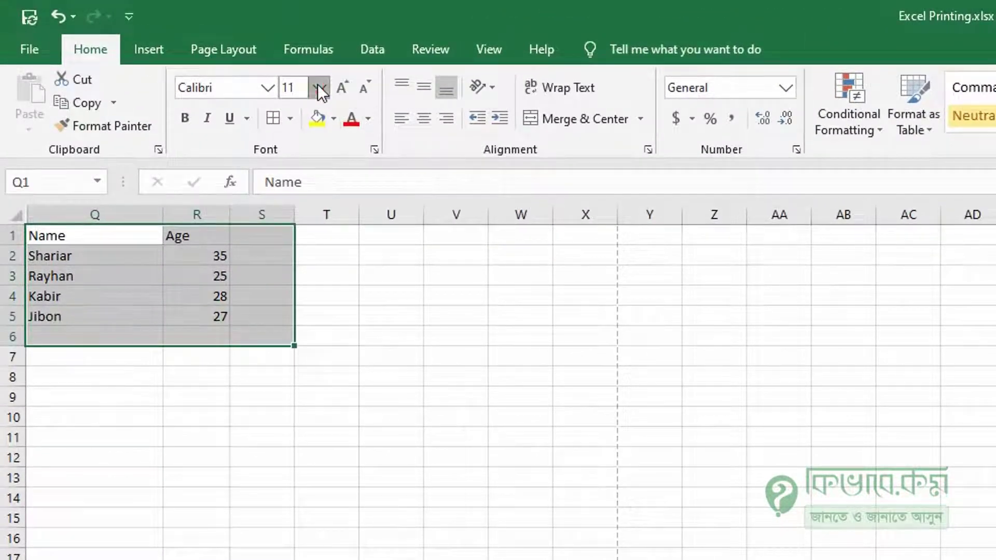
click(313, 86)
click(297, 251)
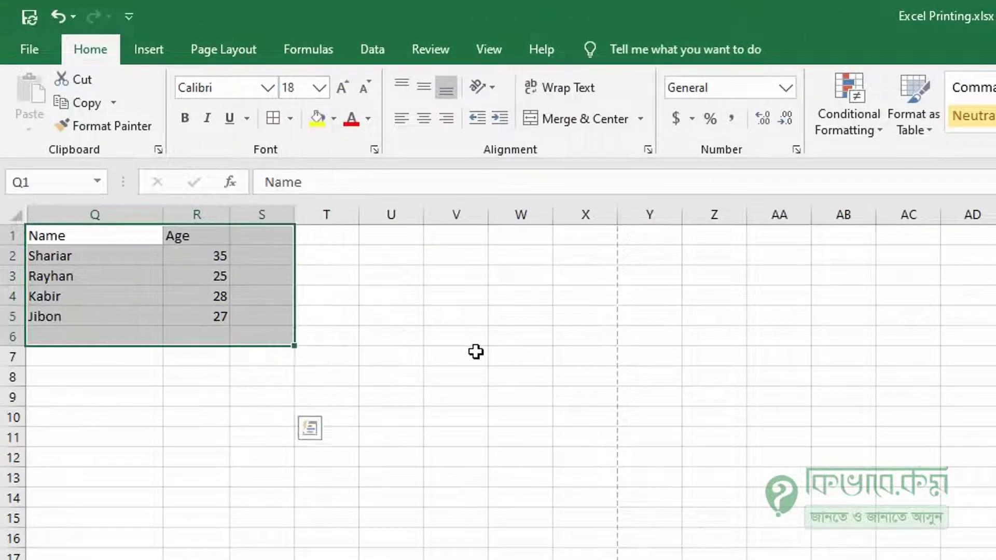
click(476, 355)
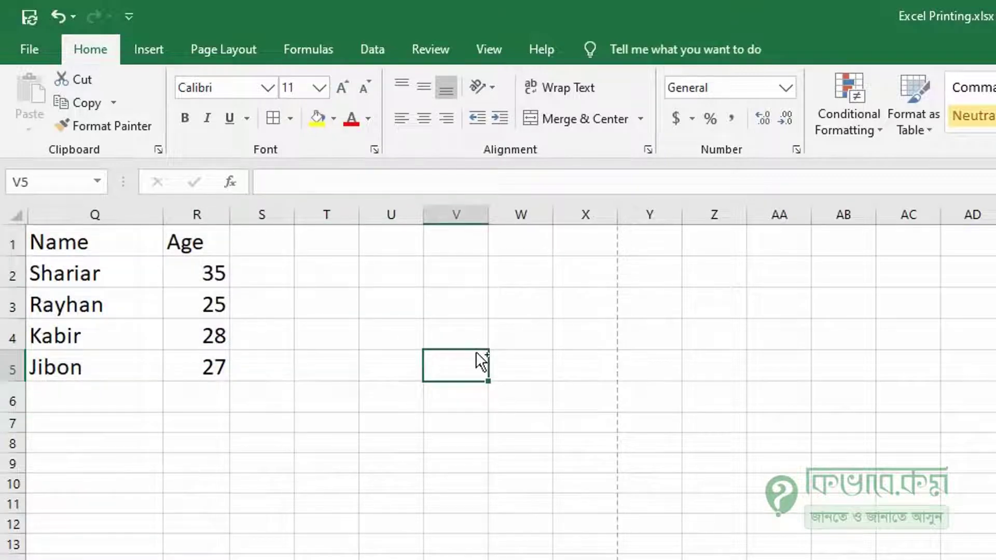
key(ctrl+p)
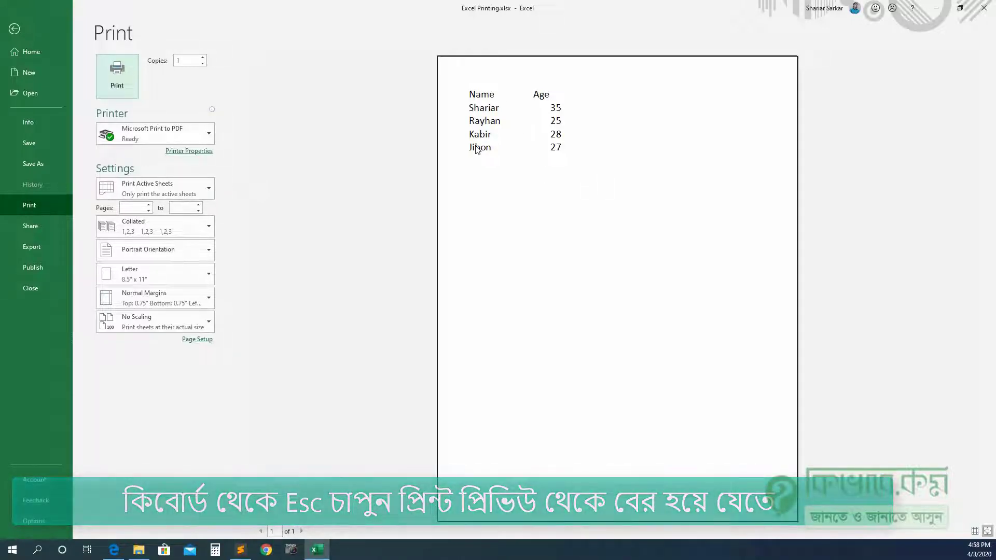
key(Escape)
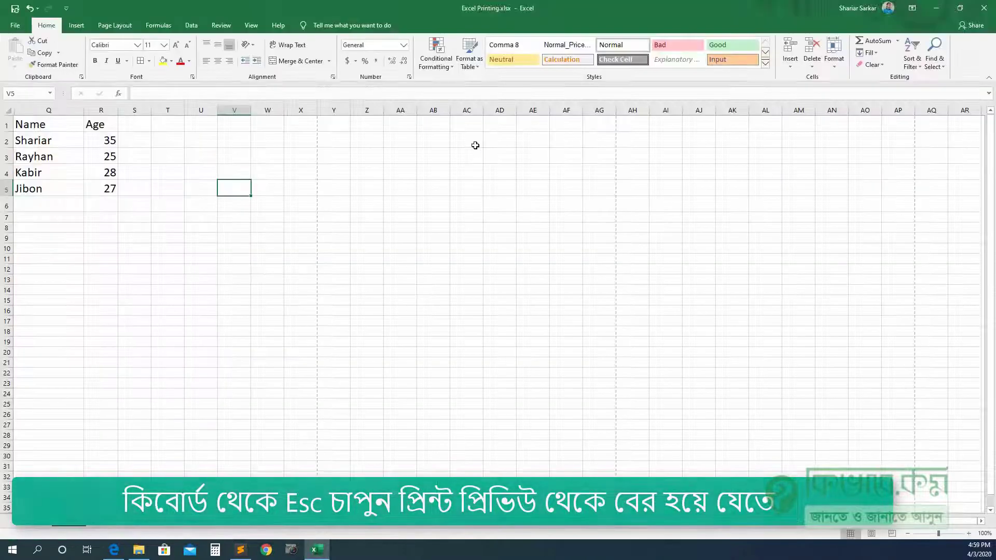
click(377, 246)
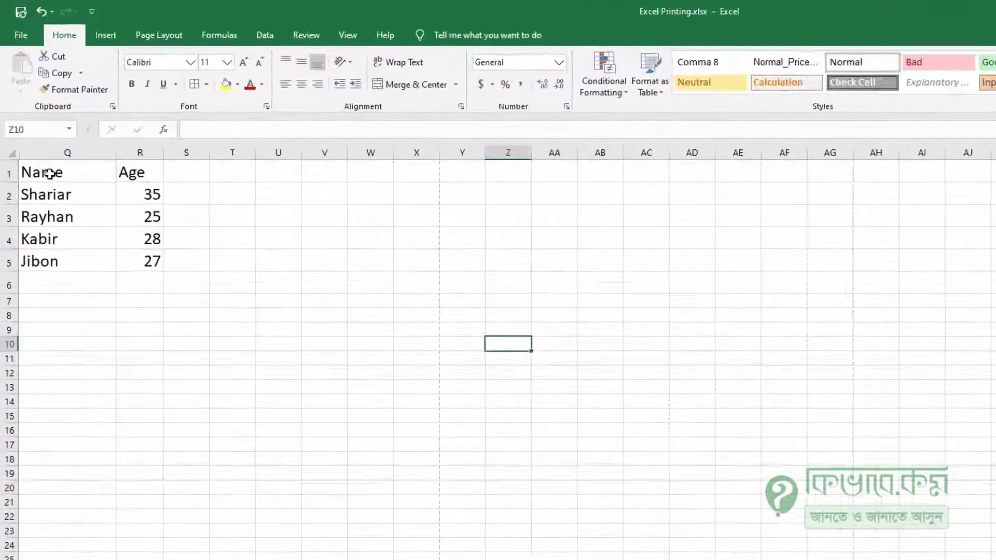
Apply all borders to the Name and Age table in Q1:R5 and check it in the print preview.
drag(50, 174, 146, 258)
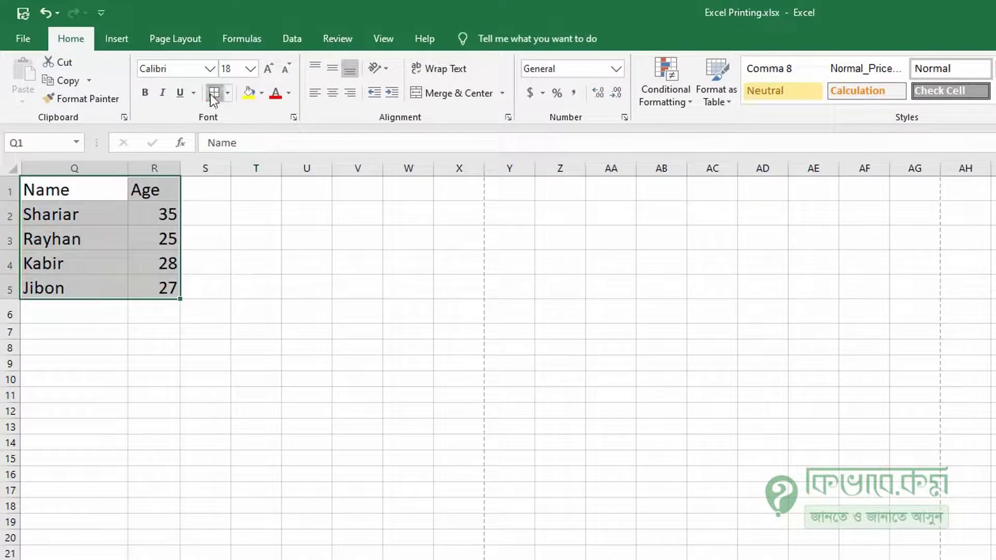
click(213, 94)
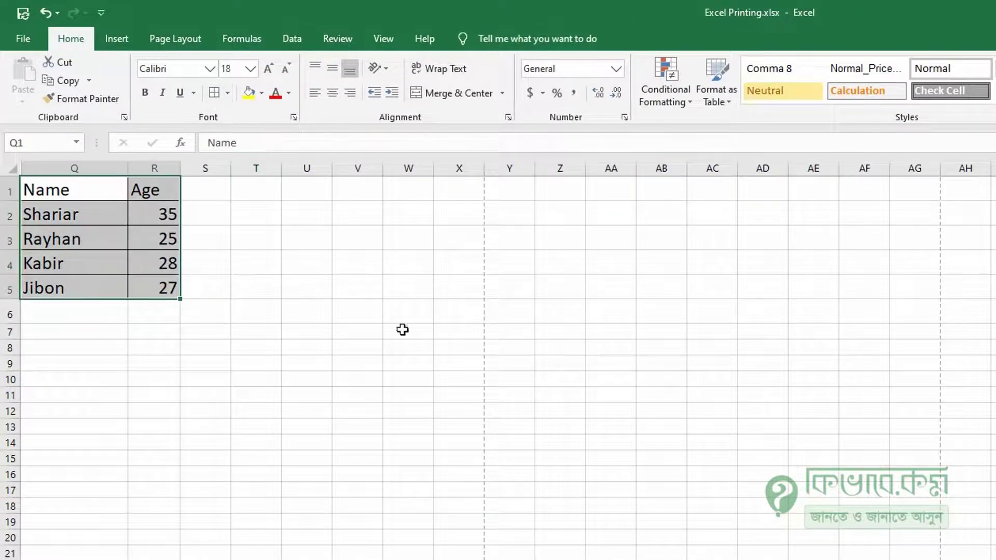
key(ctrl+p)
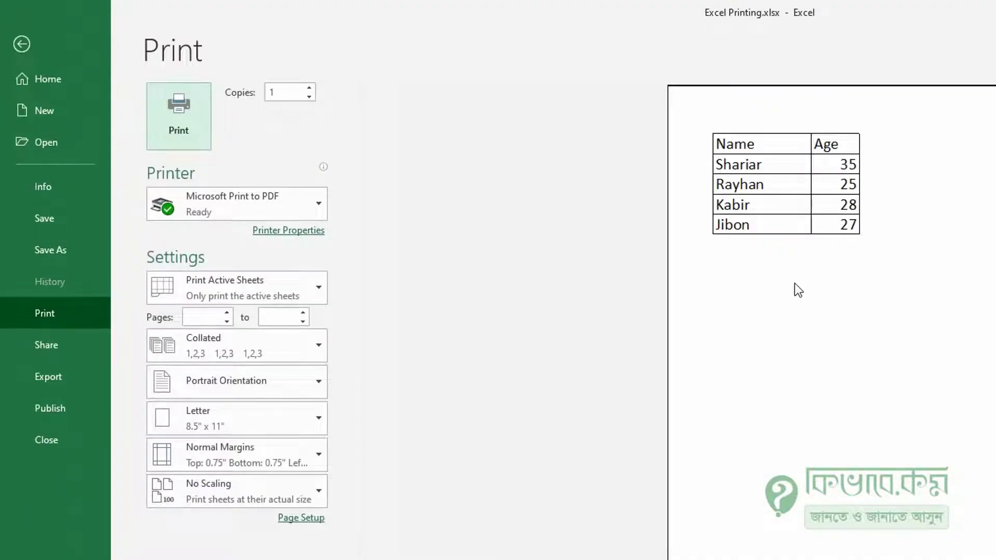
key(Escape)
click(210, 455)
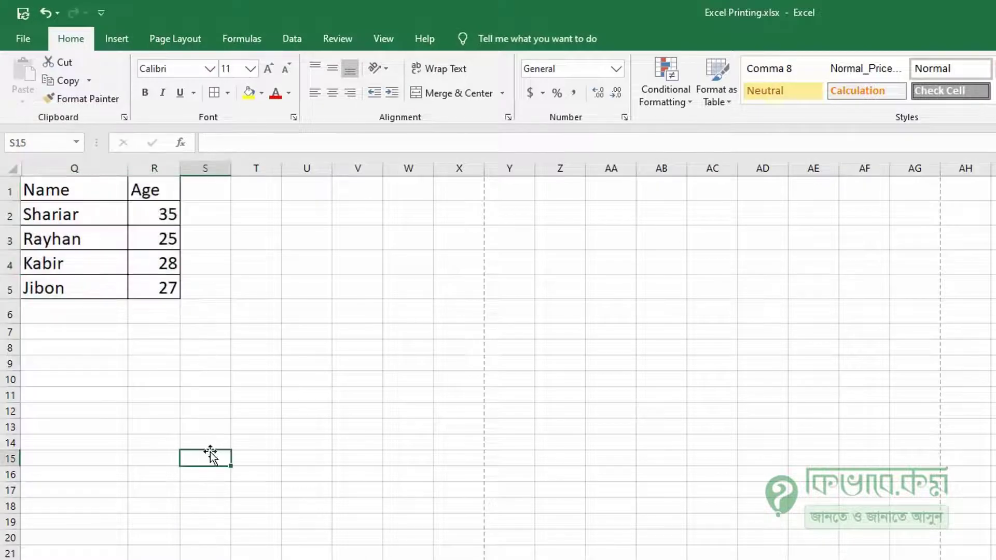
Remove all borders from the Name and Age table in Q1:R5.
drag(78, 193, 179, 293)
click(227, 93)
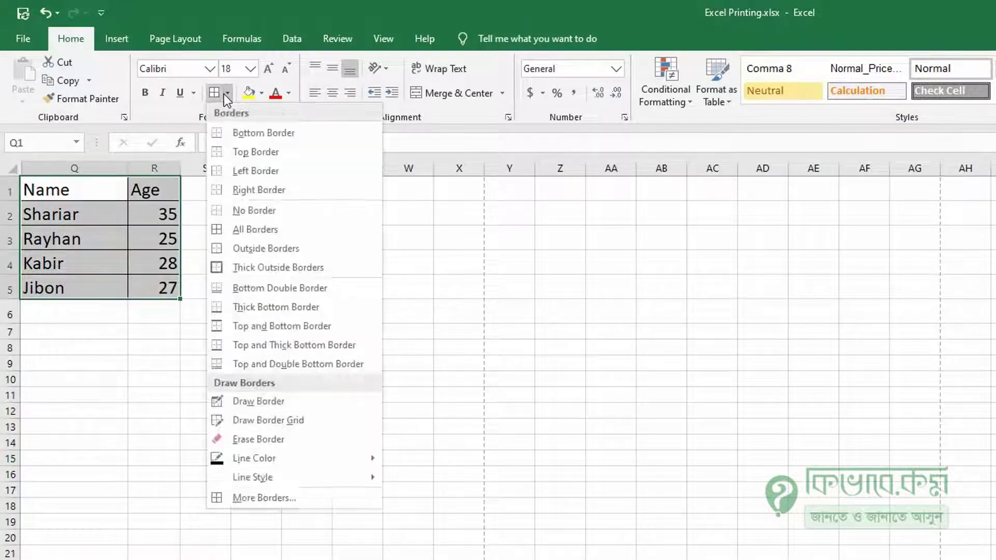
click(231, 209)
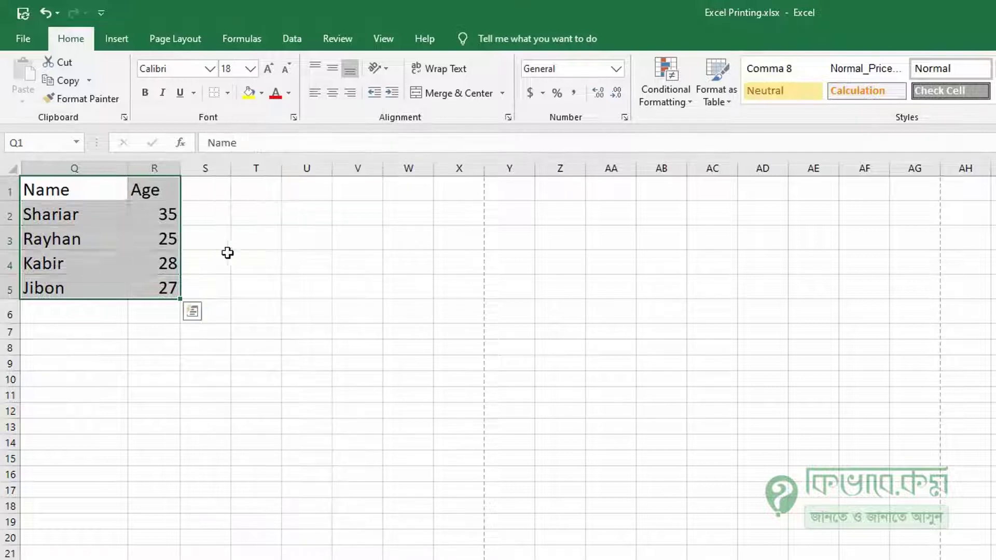
click(227, 252)
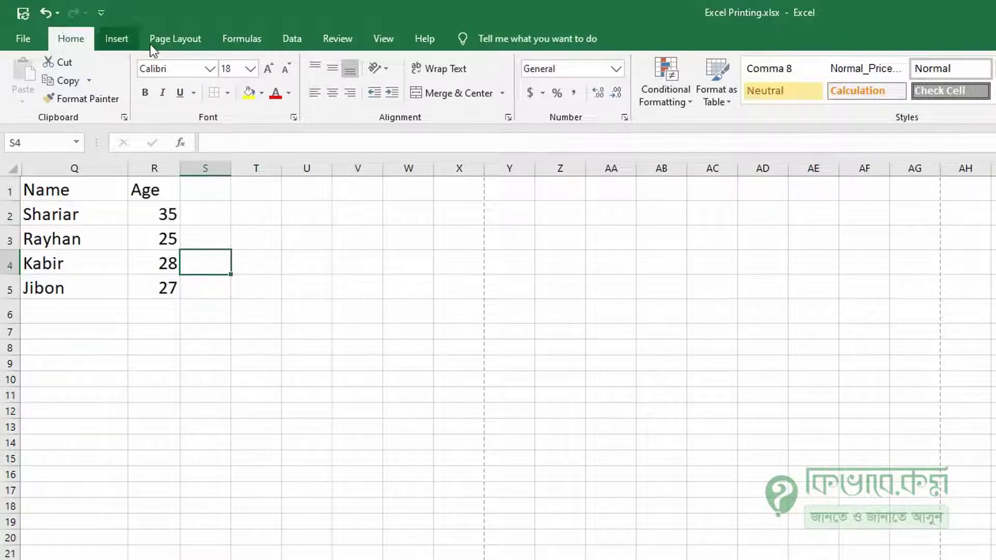
Turn on printing of gridlines for Sheet1.
click(190, 46)
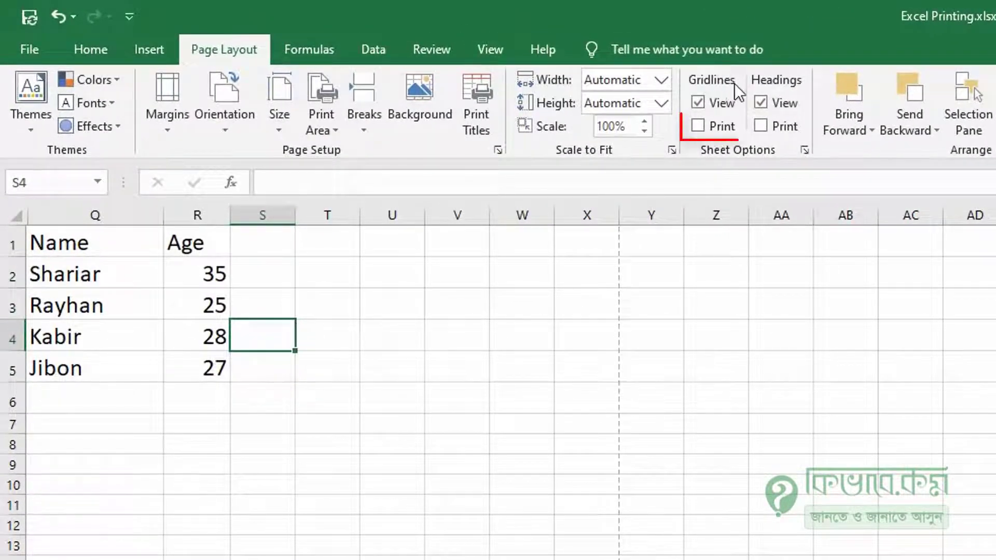
click(698, 127)
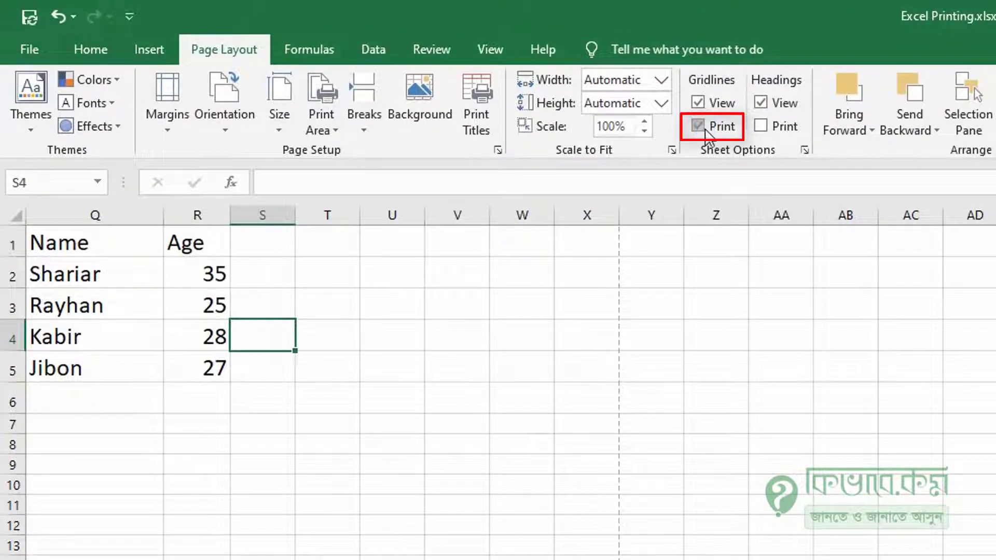
click(536, 365)
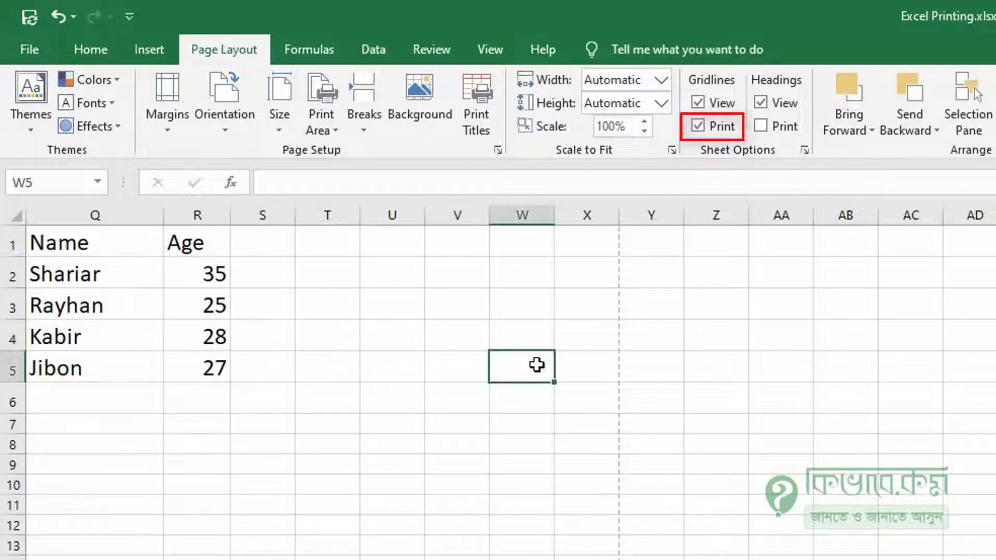
Print the active sheet with Microsoft Print to PDF, saving it as p-2 in the excel folder.
key(ctrl+p)
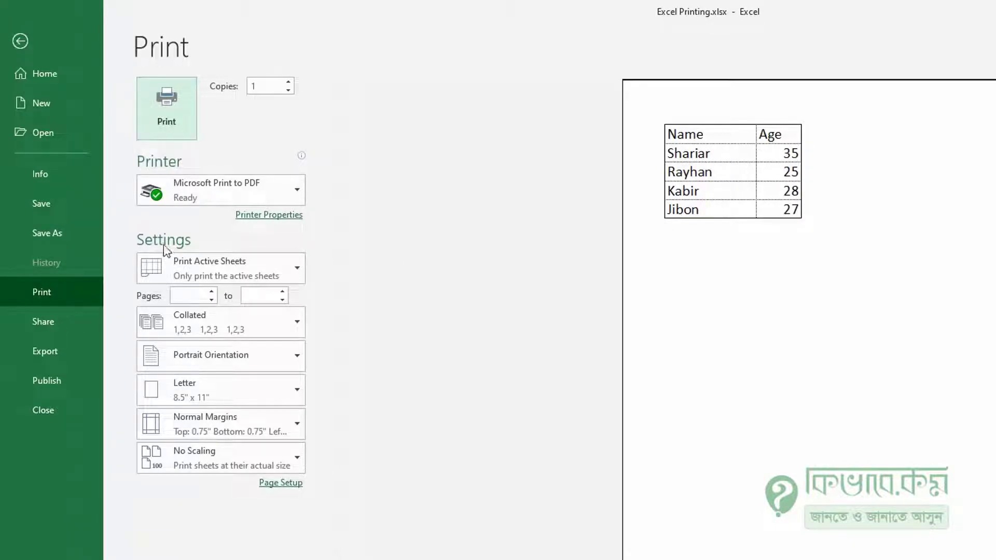
click(175, 128)
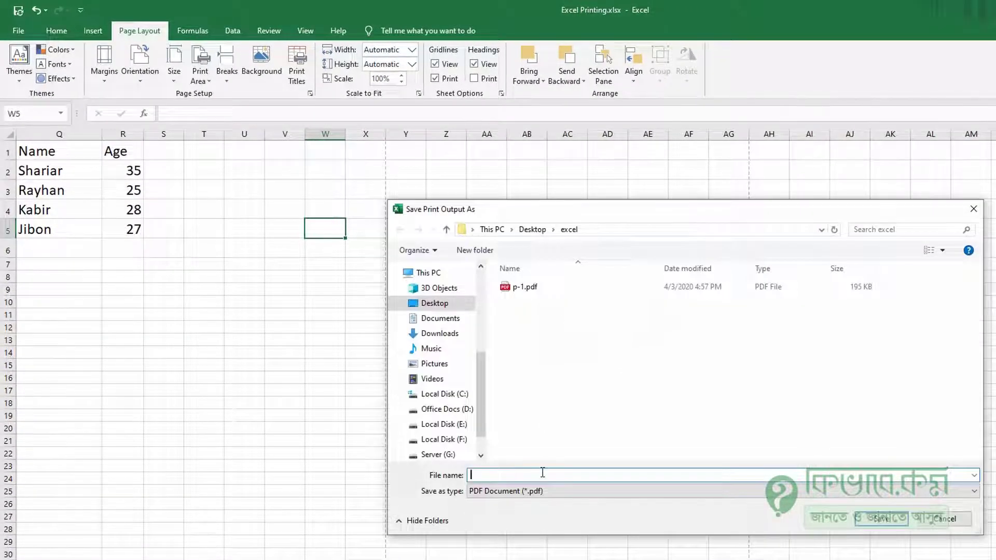
text(p-2)
key(Return)
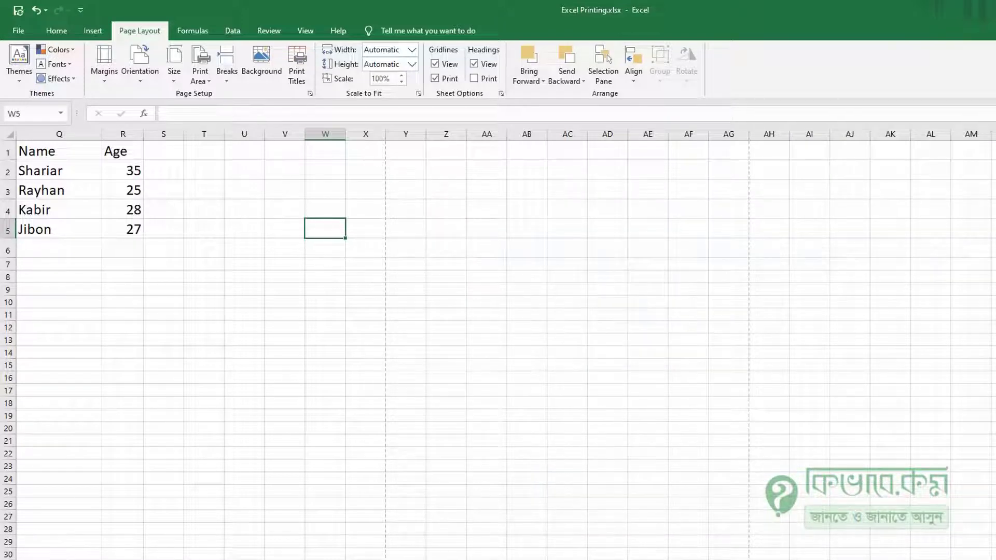
Open p-2.pdf to view the printed gridlines, and return to the workbook to check the print preview and its settings.
click(505, 246)
double_click(505, 246)
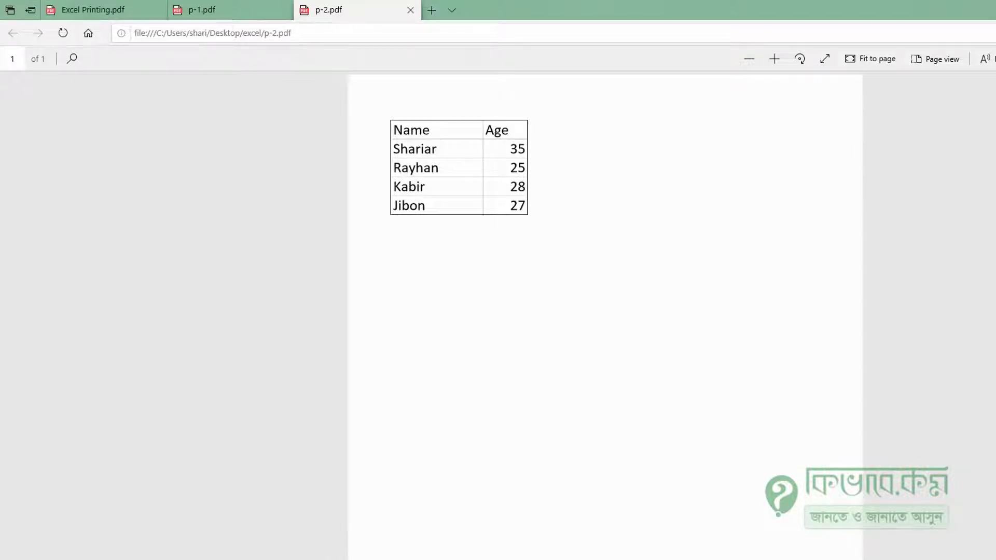
key(alt+Tab)
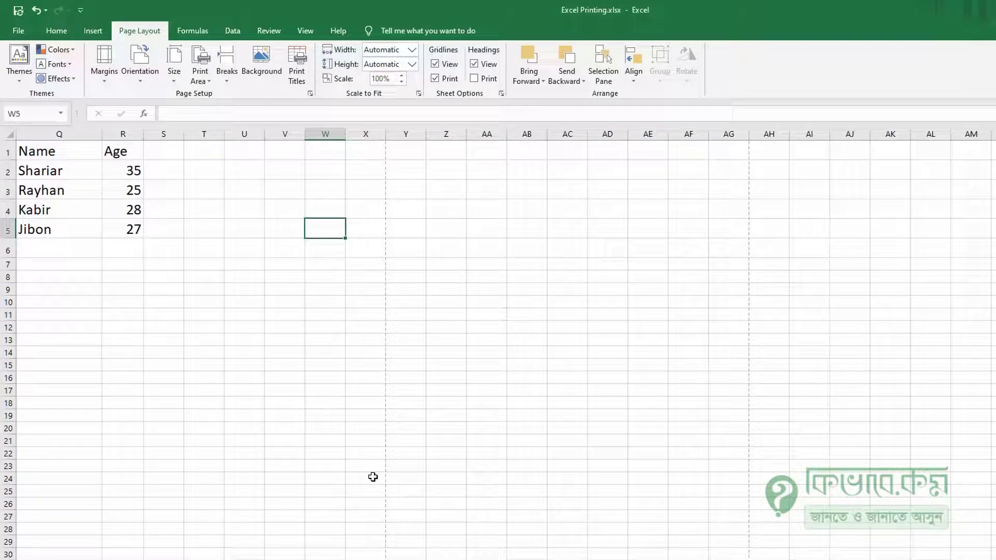
key(ctrl+p)
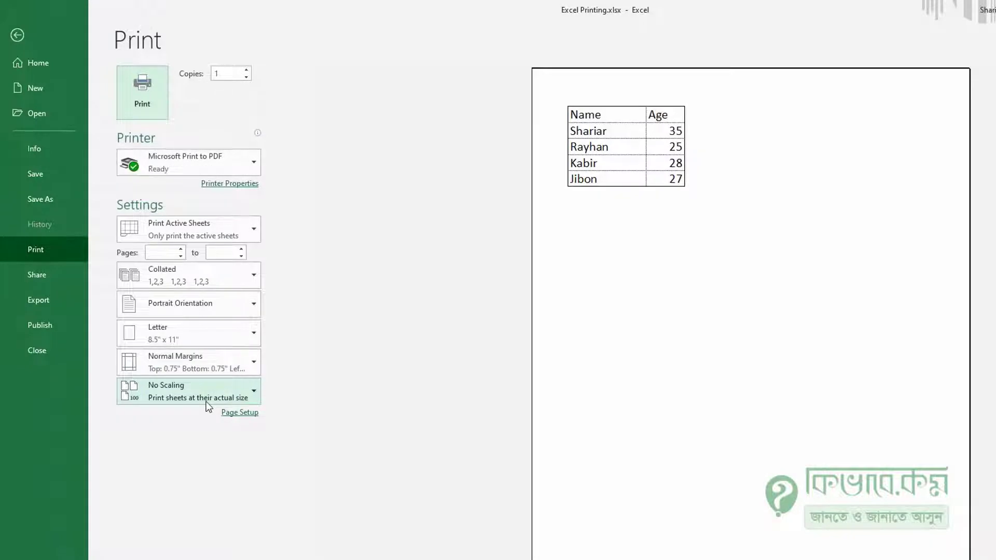
key(Escape)
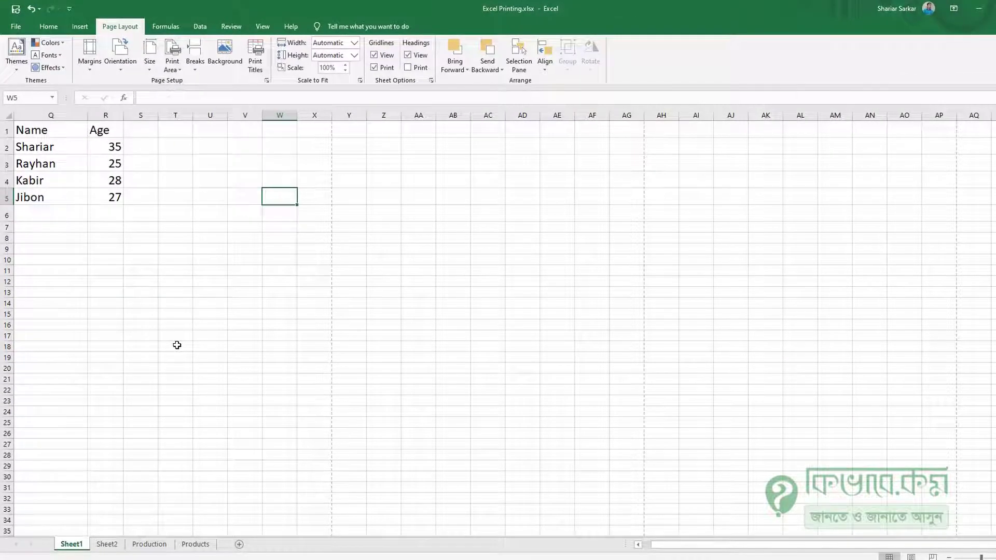
Switch to Sheet2 and look through both pages of its print preview.
click(107, 546)
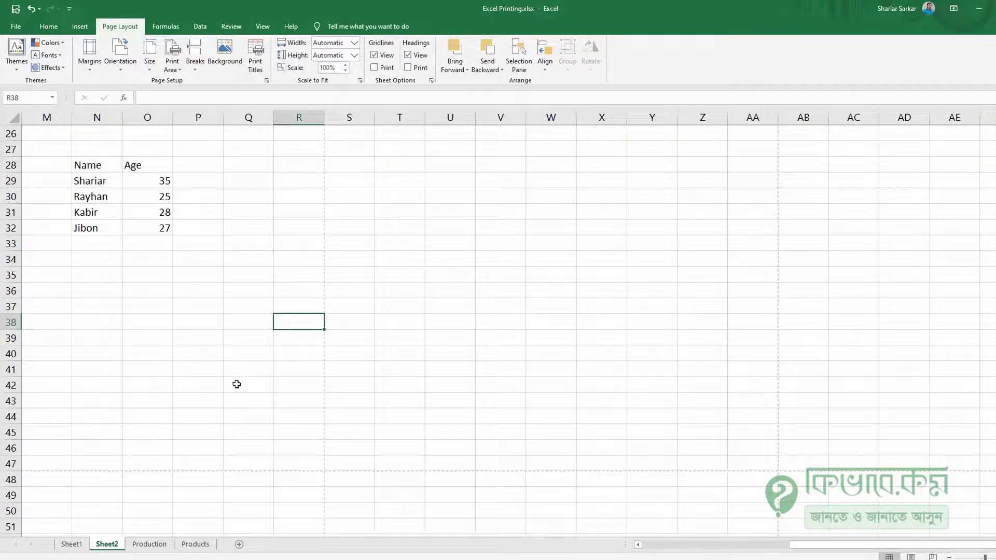
key(ctrl+p)
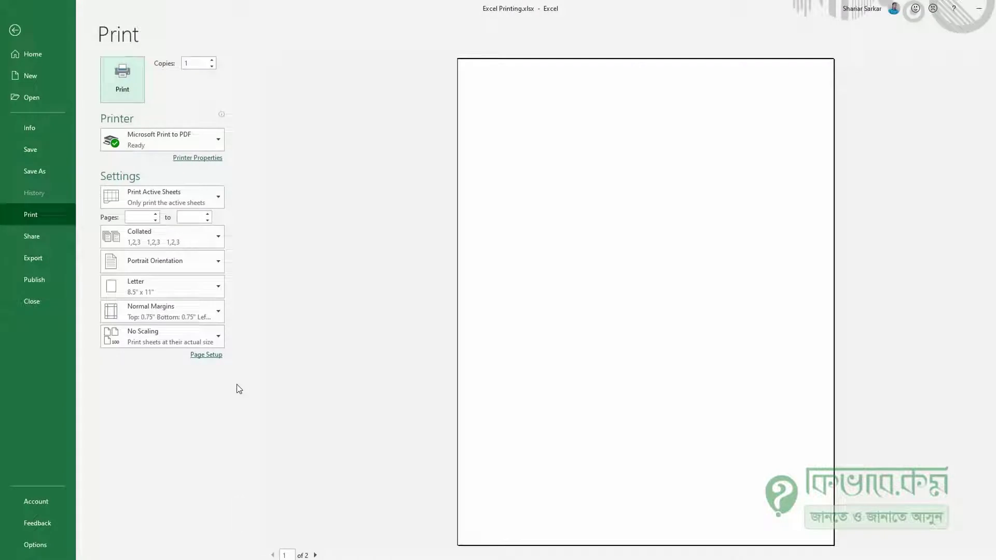
click(606, 263)
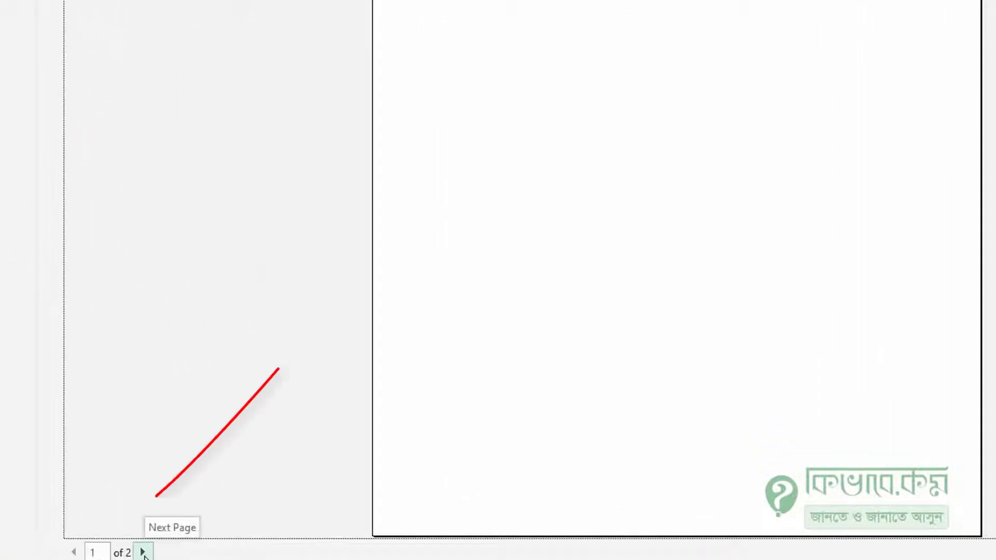
click(143, 553)
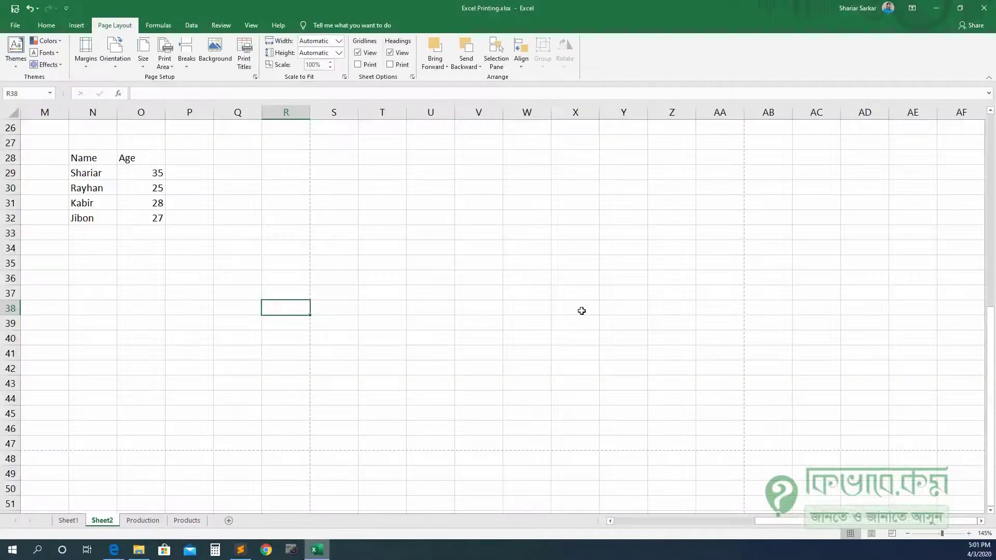
Examine where the Name and Age table sits in N28:O32 and the empty rows and columns that precede it.
click(134, 234)
click(85, 162)
key(ctrl+a)
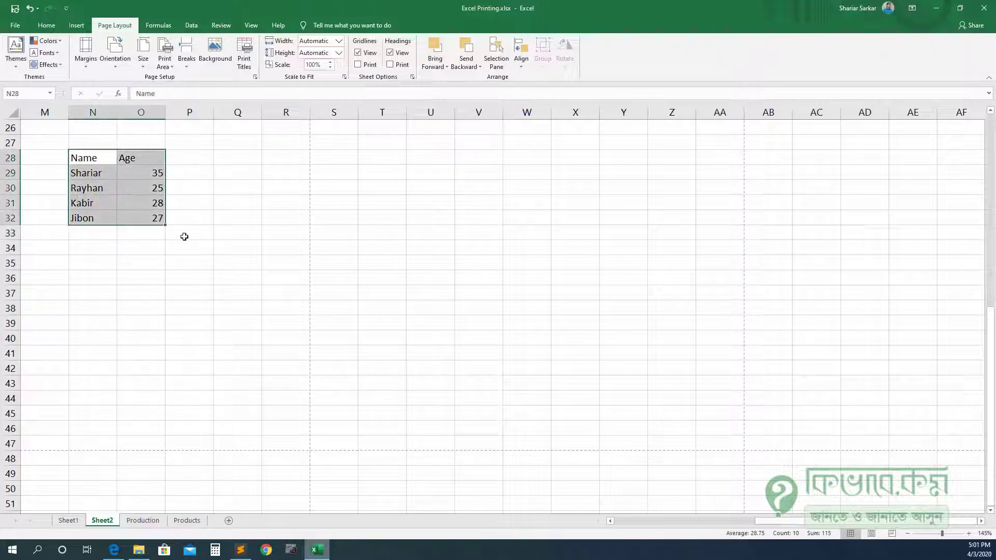
click(190, 247)
scroll(83, 192, up, 8)
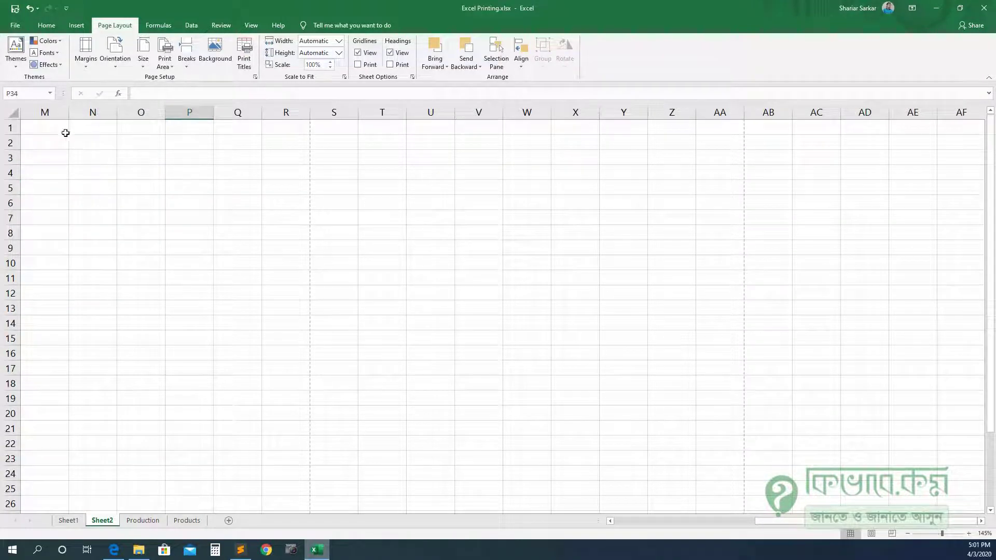
click(44, 112)
key(ctrl+Home)
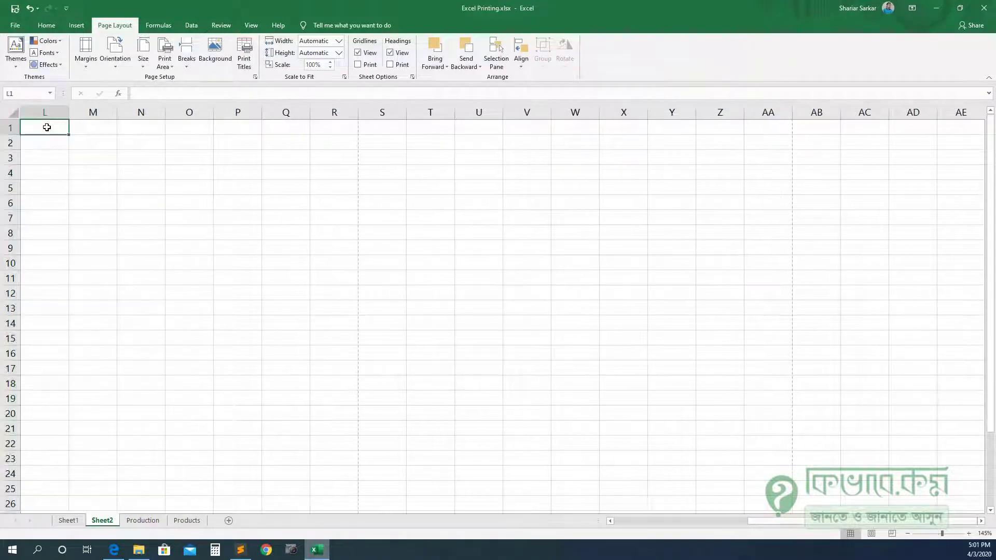
scroll(156, 210, down, 6)
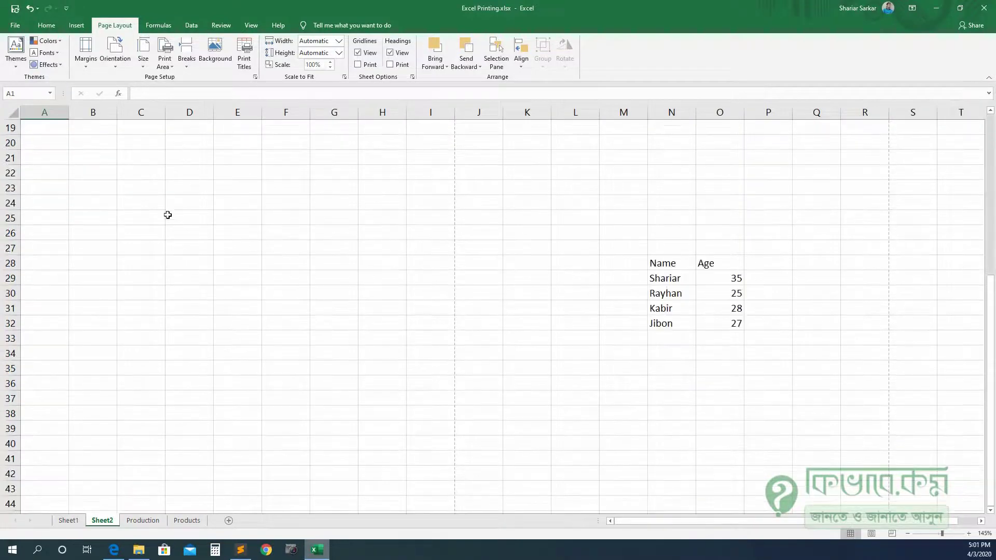
scroll(204, 223, up, 1)
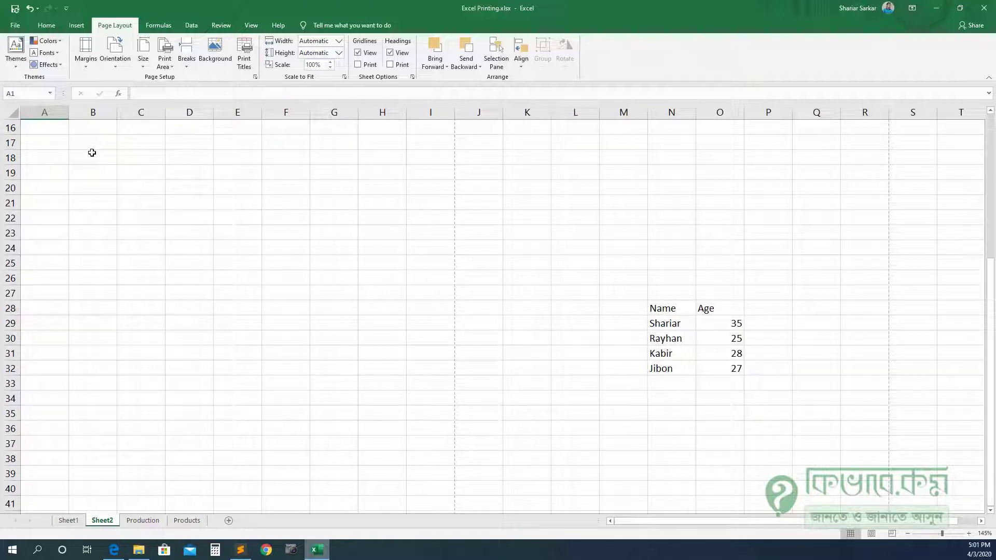
Delete the empty columns A to M before the table on Sheet2.
drag(623, 113, 47, 103)
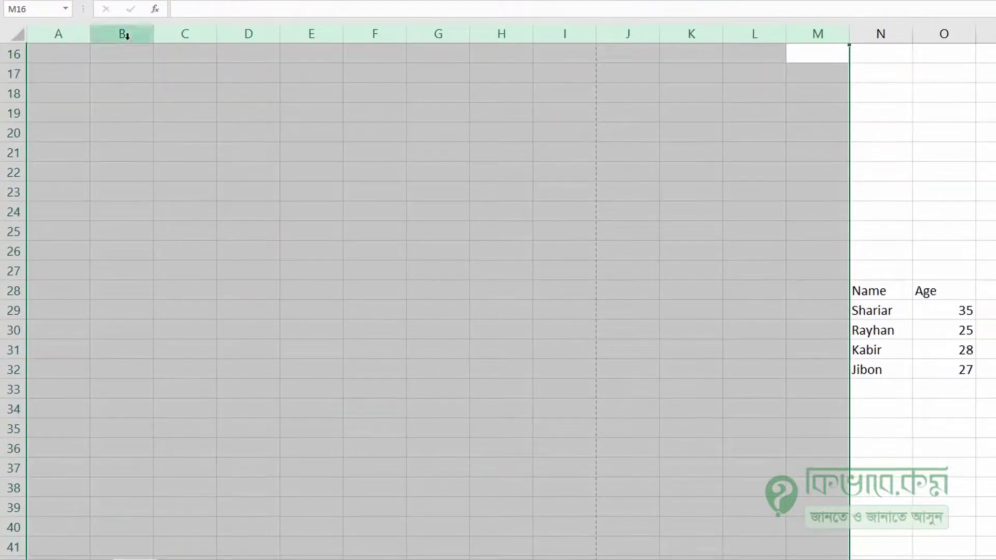
right_click(124, 35)
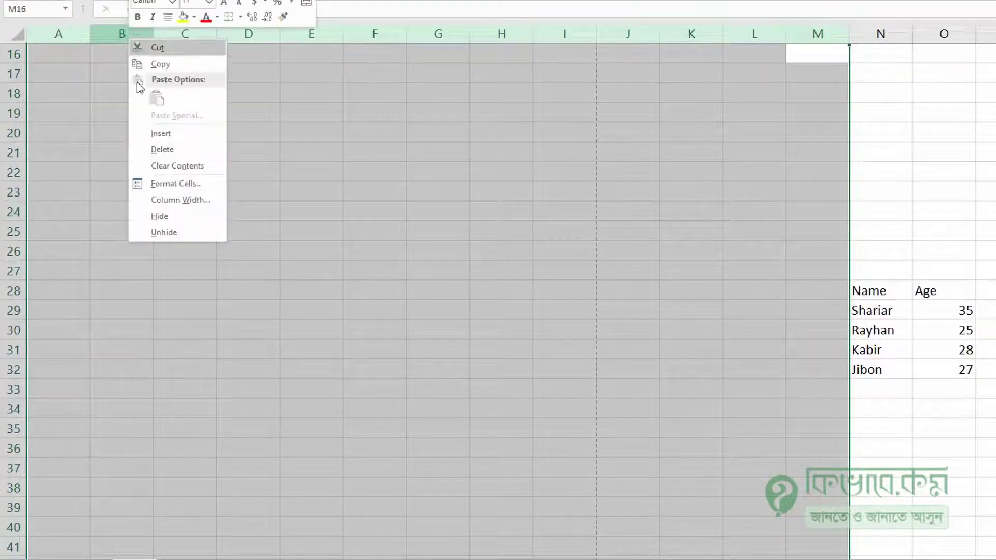
click(155, 147)
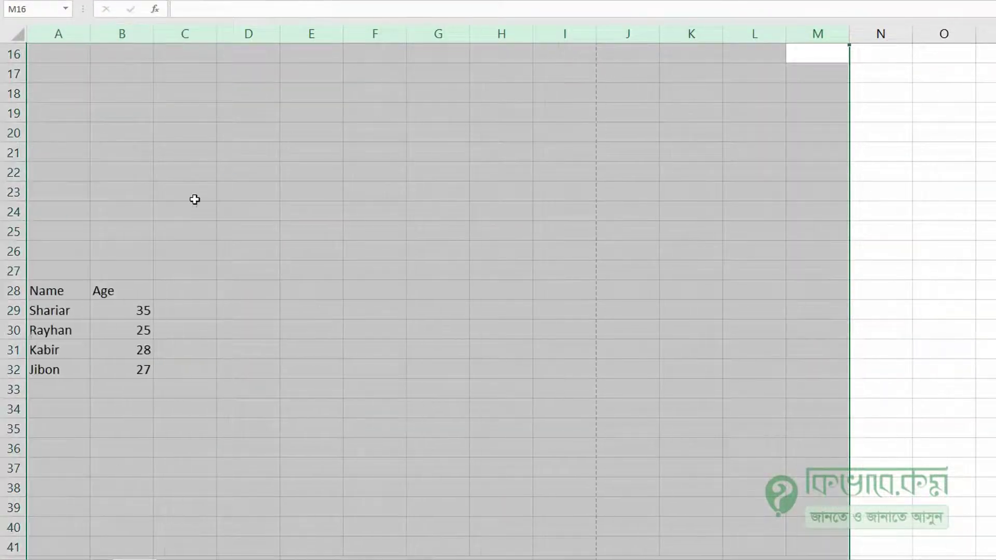
Delete the empty rows 1 to 27 above the table and check the print preview.
drag(13, 270, 13, 113)
drag(13, 73, 81, 60)
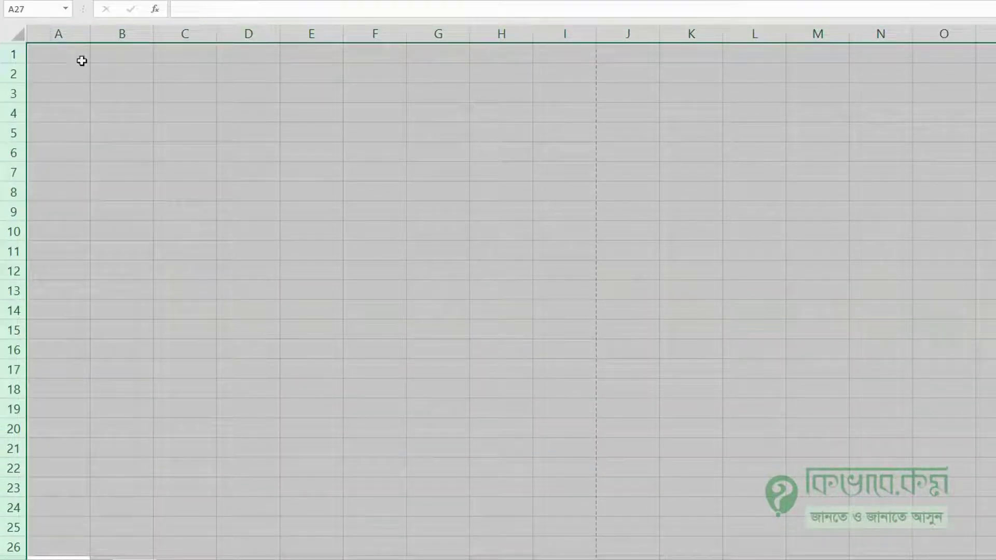
right_click(13, 73)
click(49, 186)
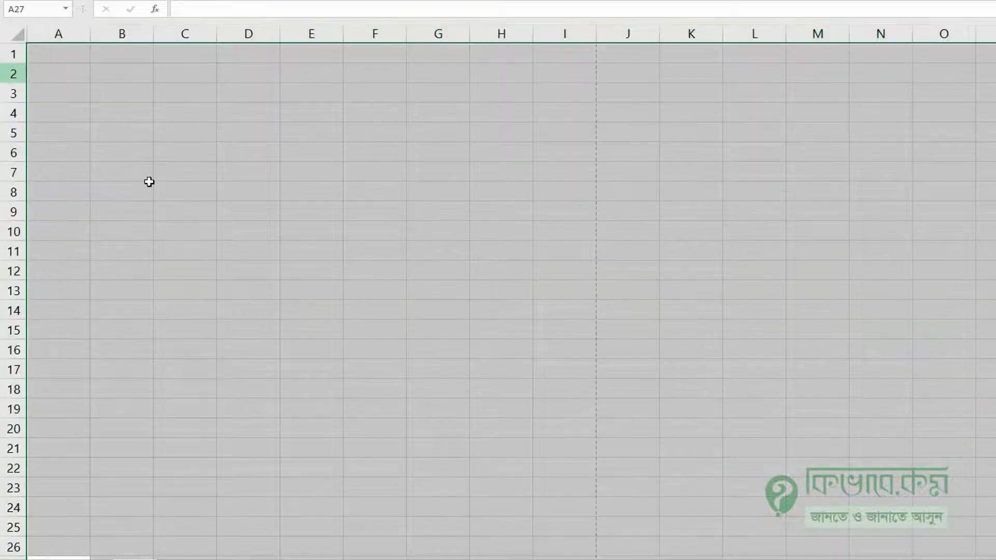
key(ctrl+p)
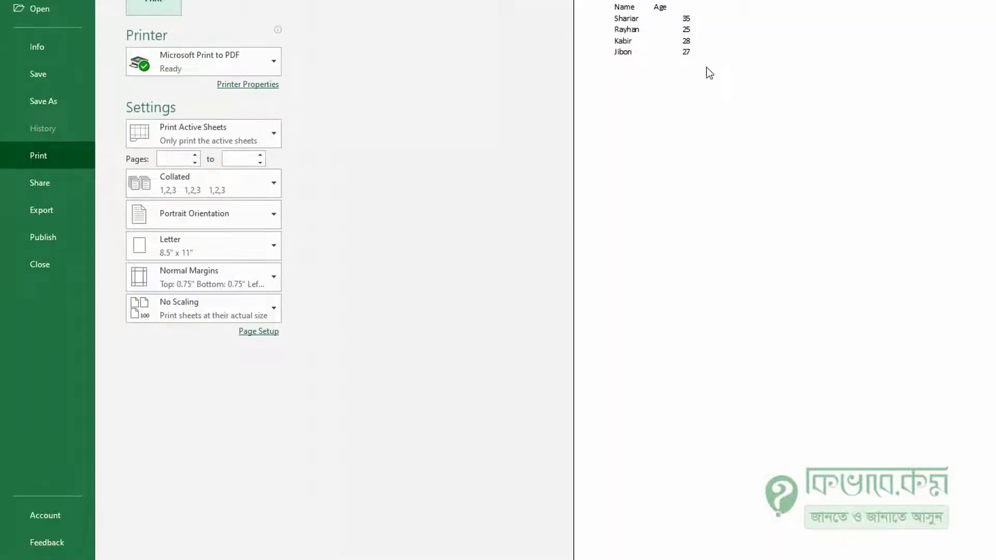
key(Escape)
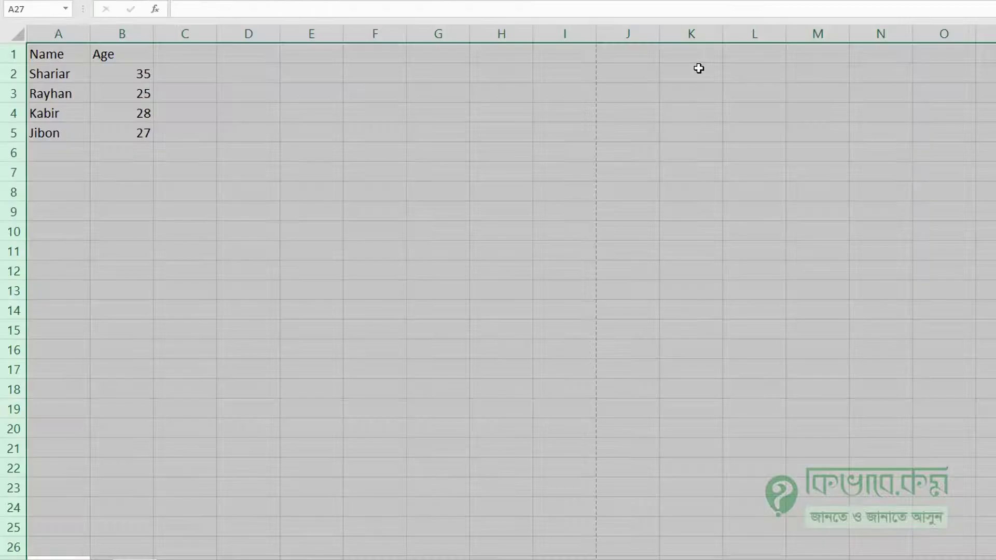
Undo the deletion of rows 1 to 27 and of columns A to M.
key(ctrl+z)
key(ctrl+z)
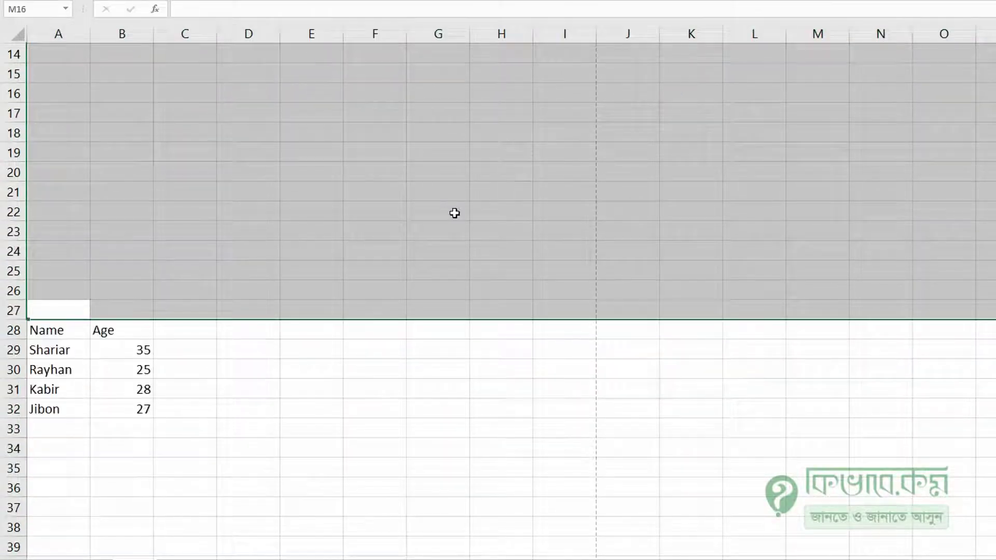
Hide the empty columns A to M before the table.
scroll(454, 231, up, 4)
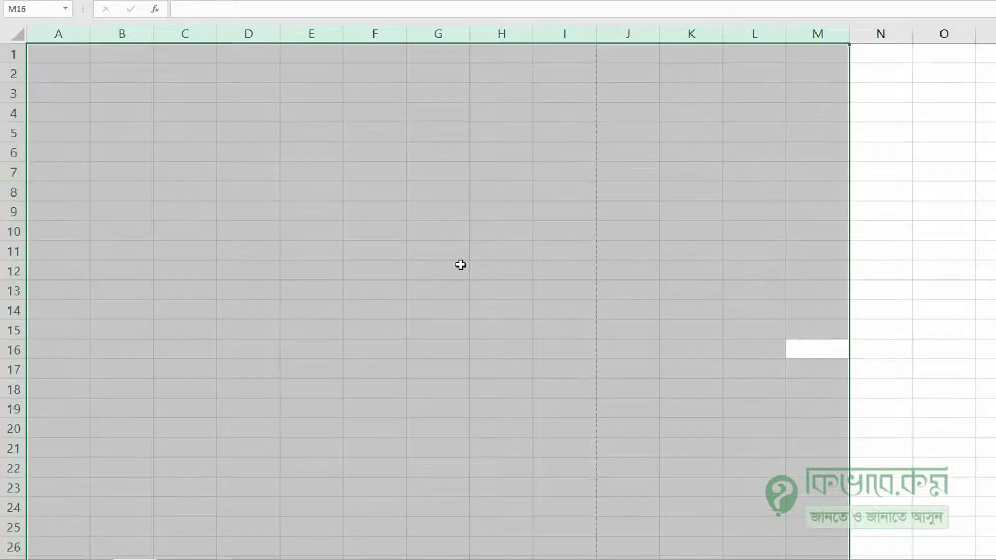
right_click(497, 35)
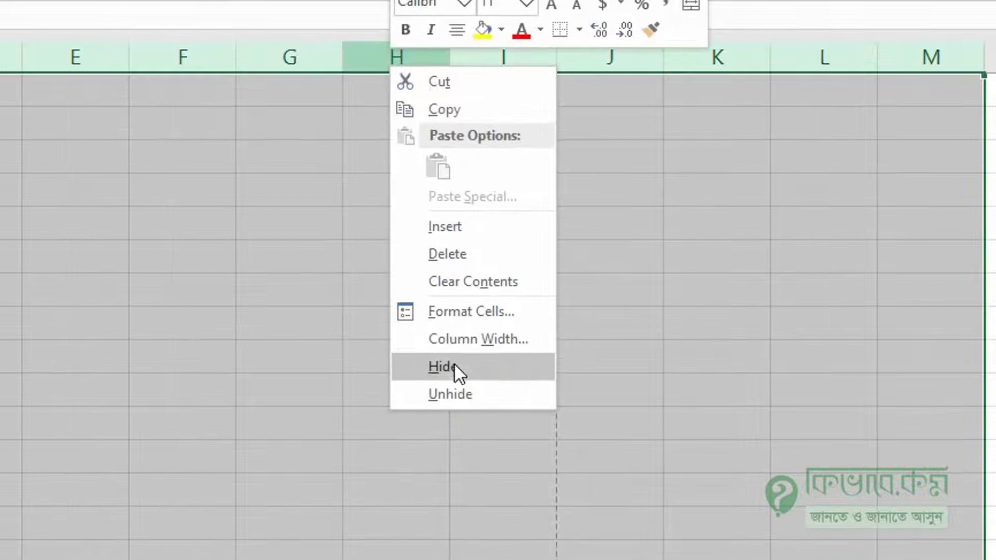
click(454, 362)
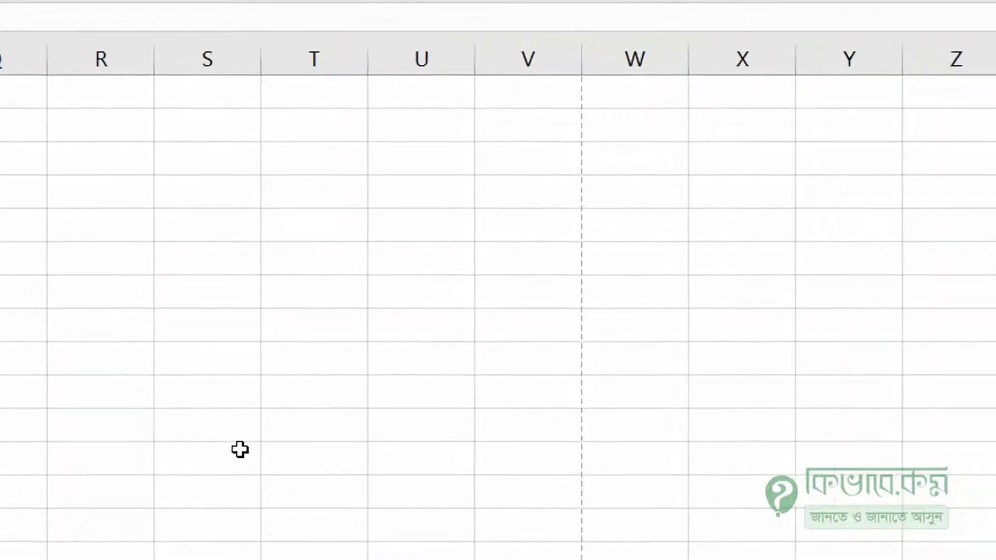
Hide the empty rows 1 to 27 above the table and check the print preview.
drag(23, 393, 23, 192)
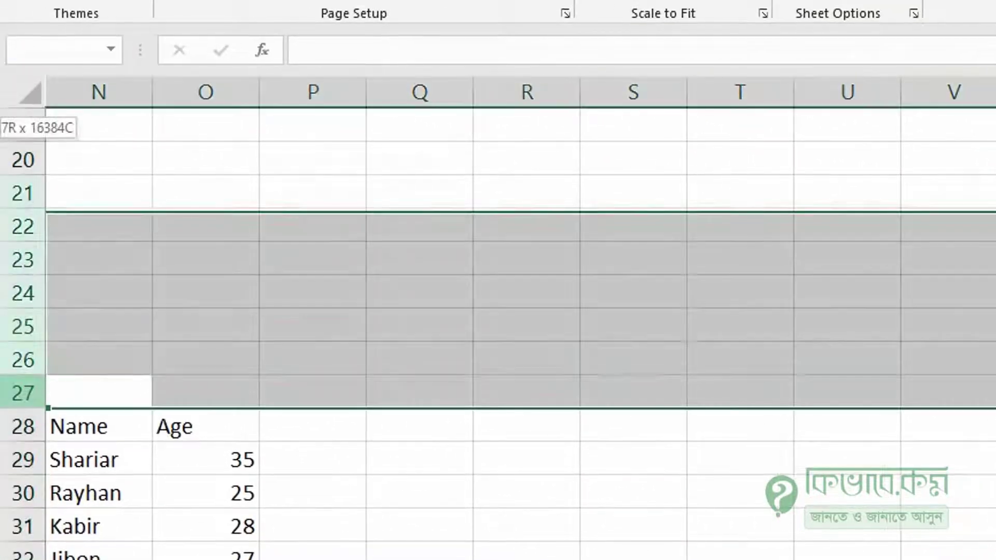
drag(10, 122, 22, 155)
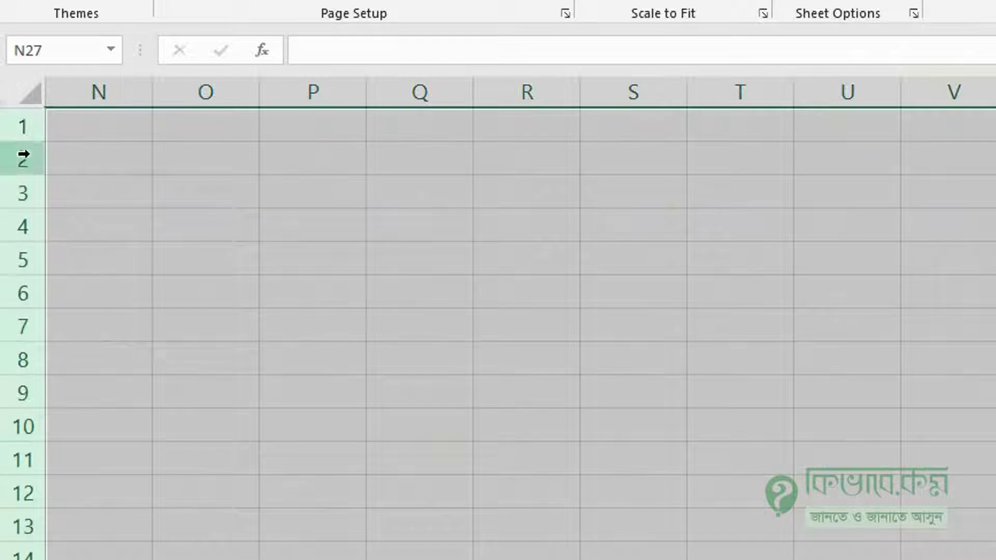
right_click(24, 155)
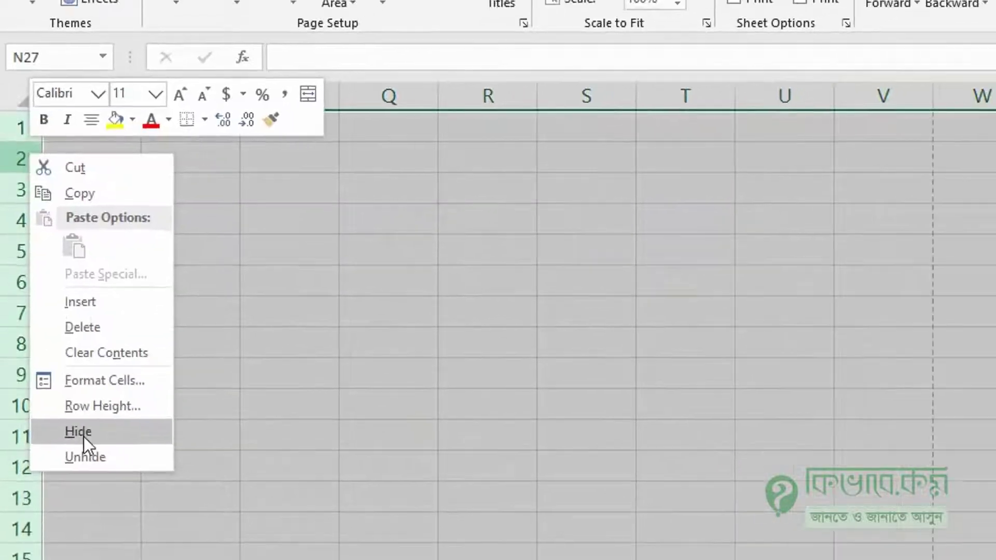
click(83, 437)
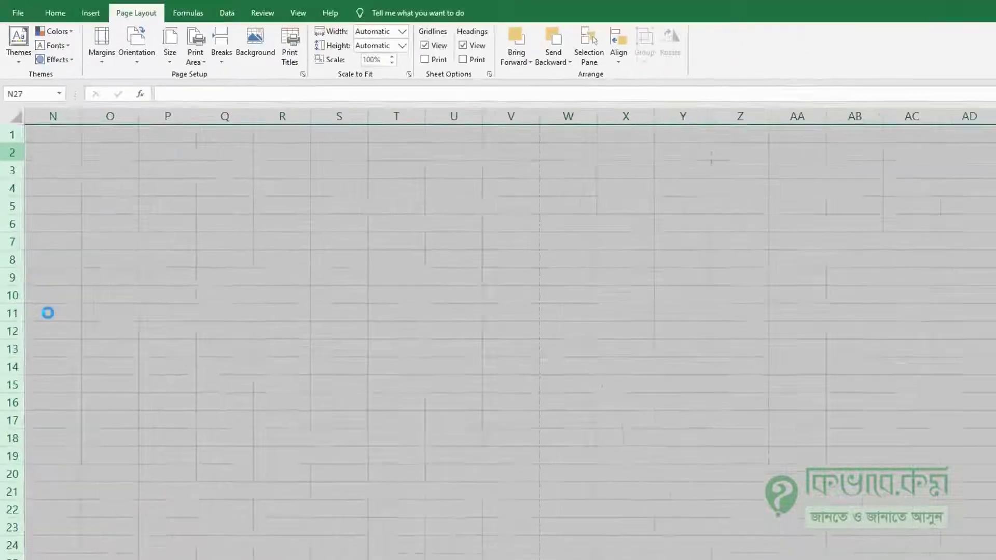
click(112, 259)
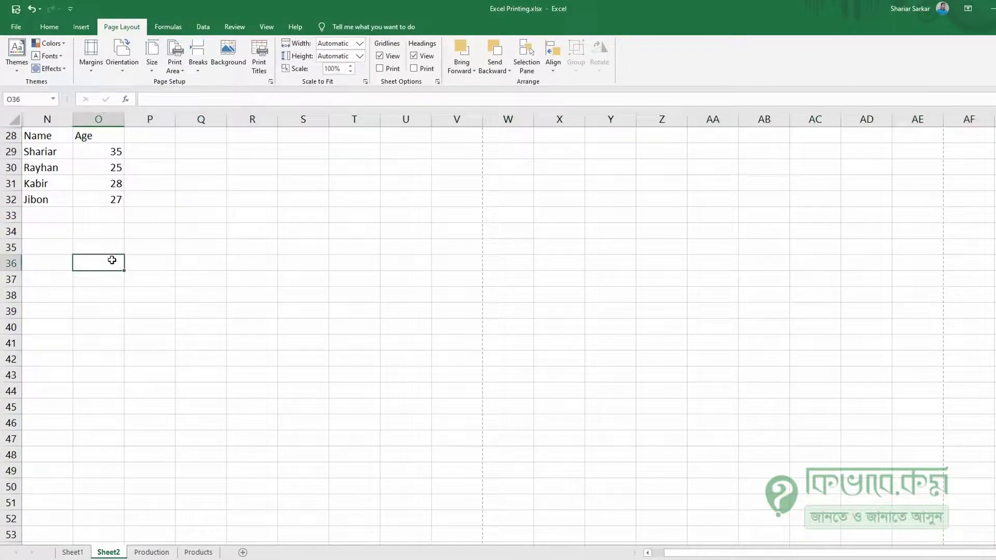
key(ctrl+p)
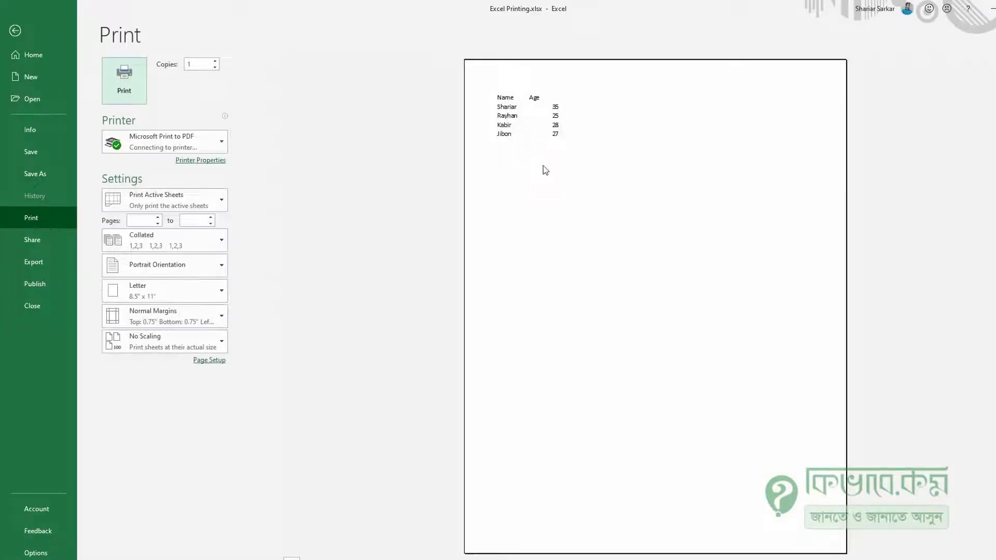
Undo the hiding of rows 1 to 27 and of columns A to M.
key(Escape)
key(ctrl+z)
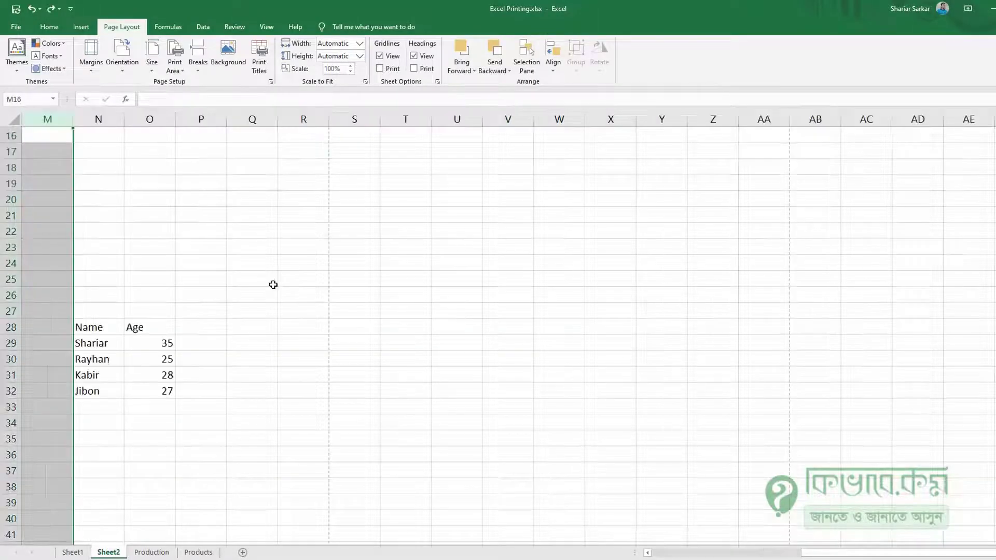
click(237, 297)
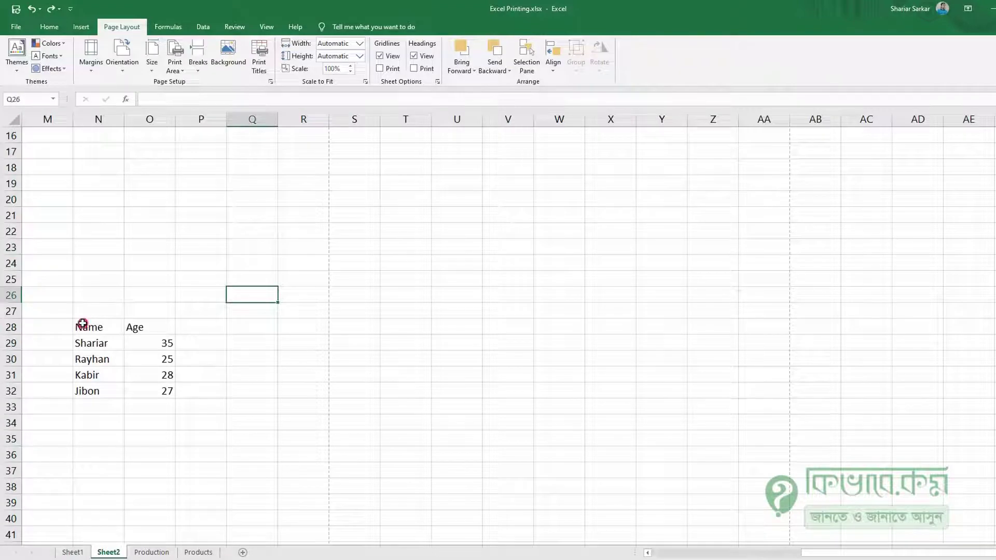
Select the Name and Age table in N28:O32 and set the print range to Print Selection.
drag(83, 323, 167, 392)
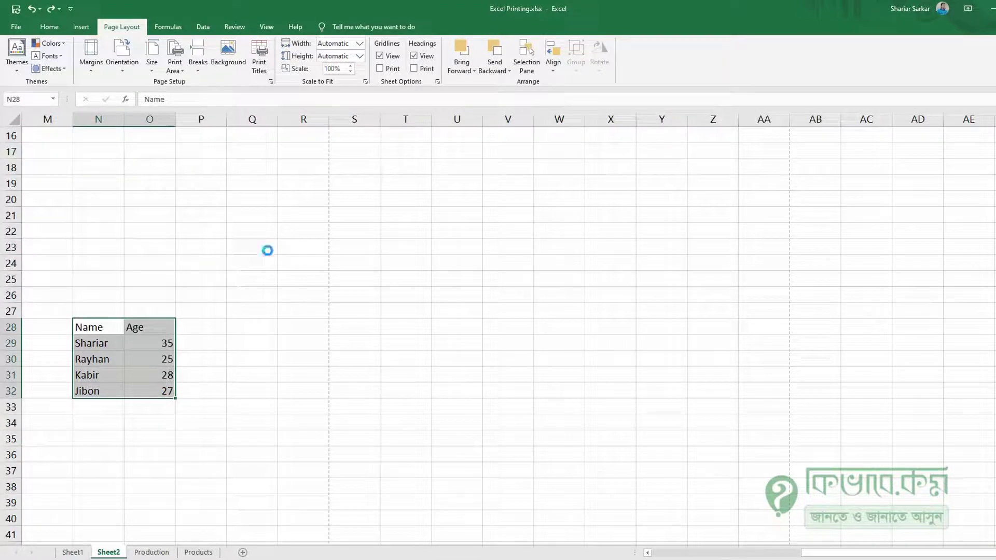
key(ctrl+p)
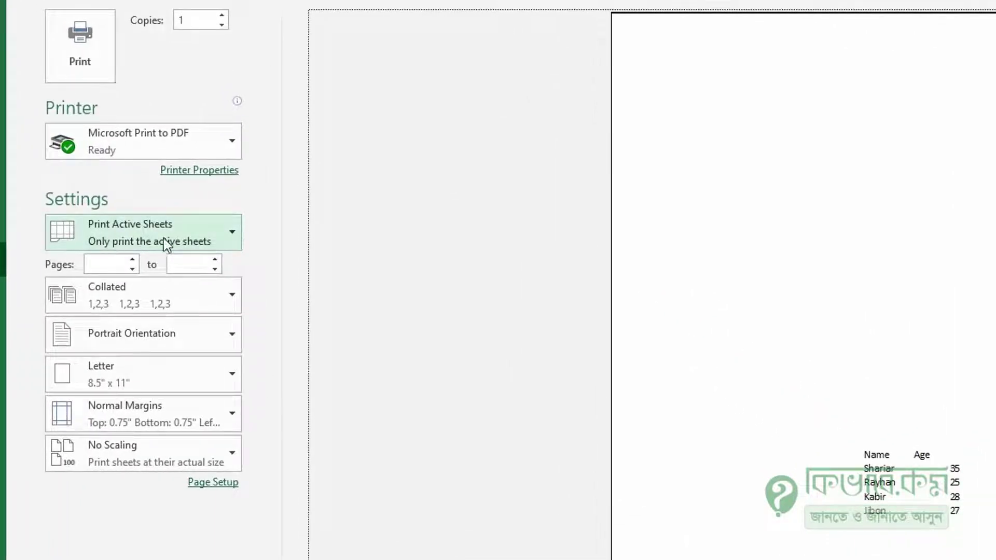
click(231, 242)
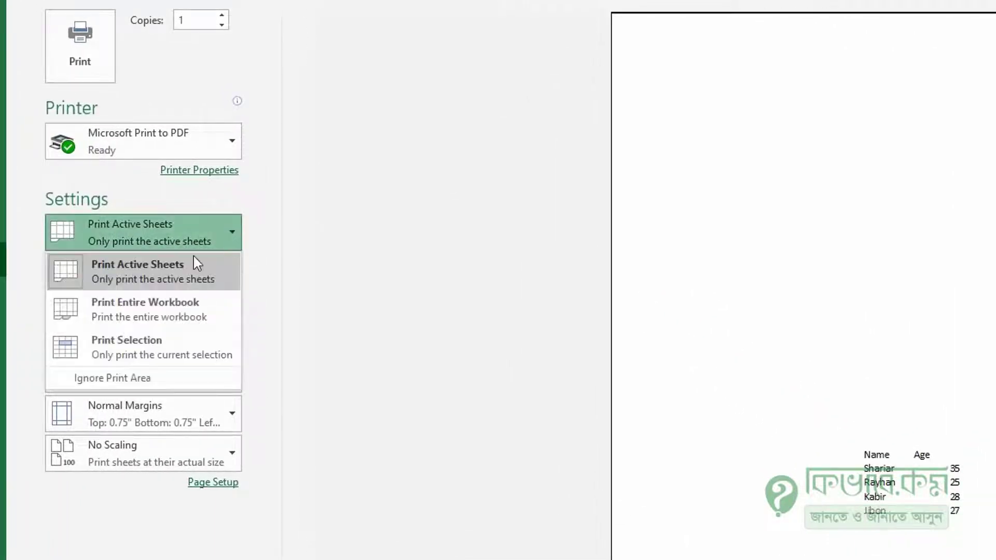
click(195, 354)
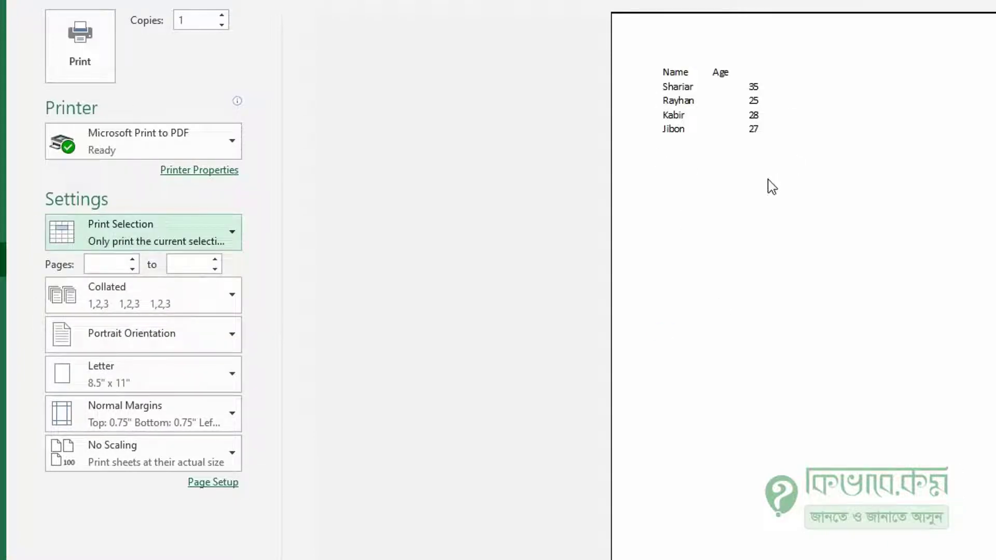
click(497, 226)
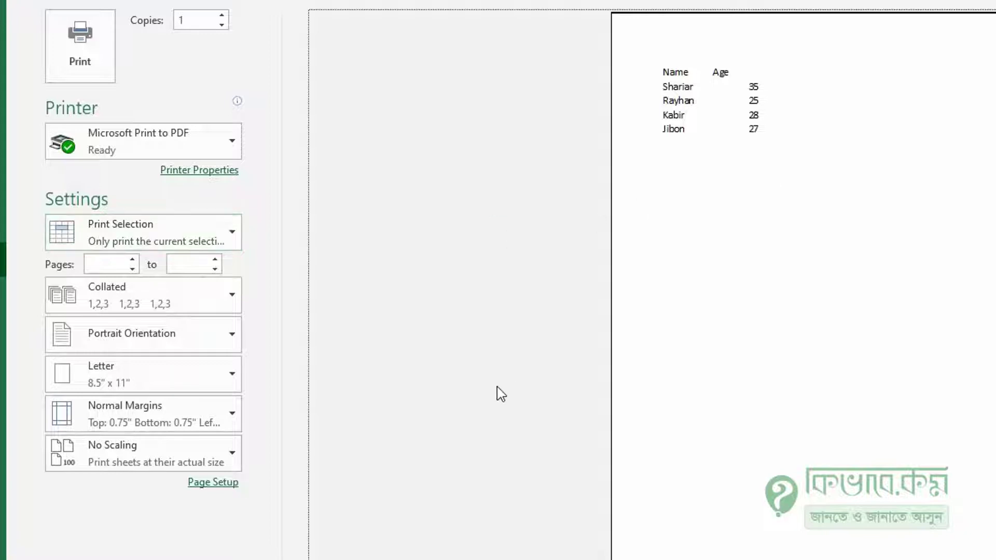
key(Escape)
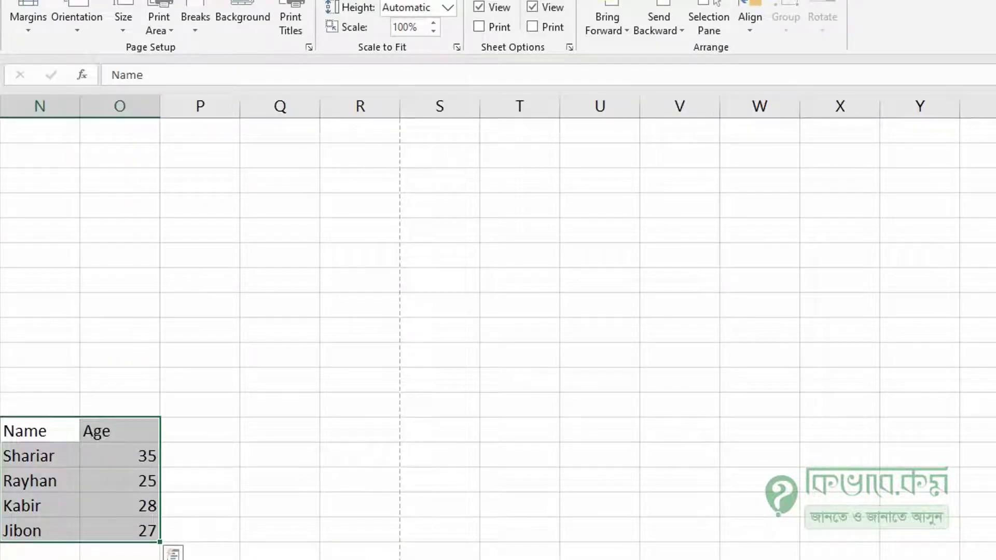
Compare the print previews by switching the print range to Print Active Sheets and back to Print Selection.
key(ctrl+p)
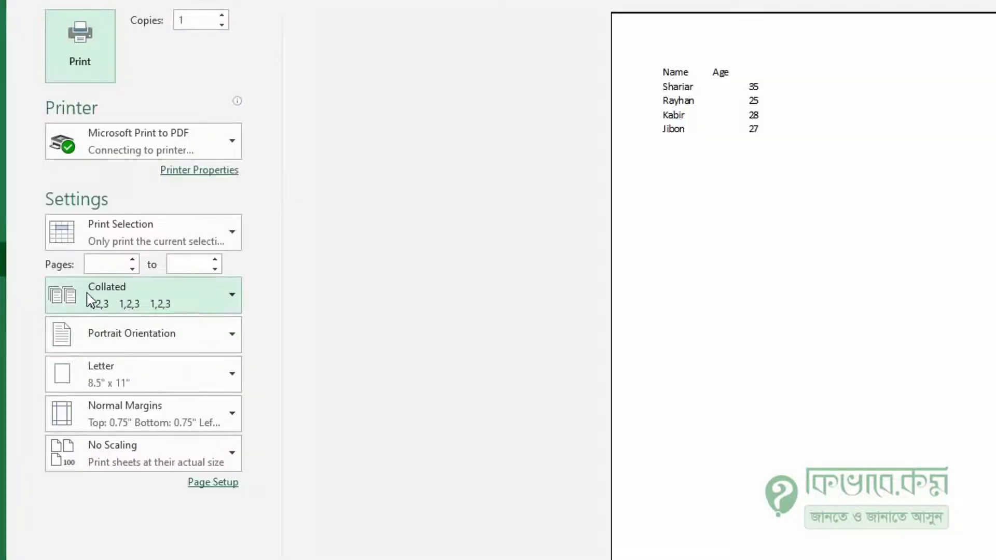
click(225, 236)
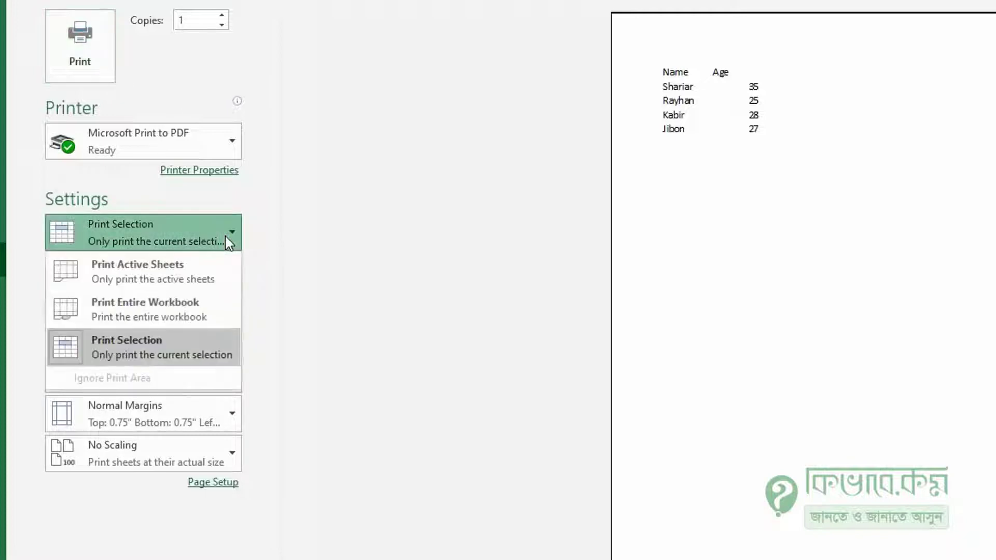
click(183, 360)
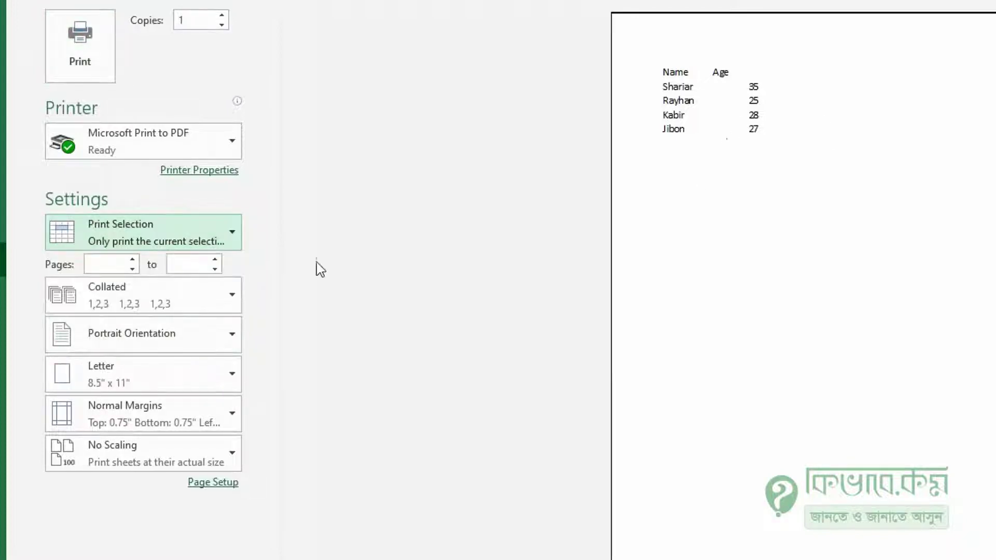
click(199, 241)
click(199, 278)
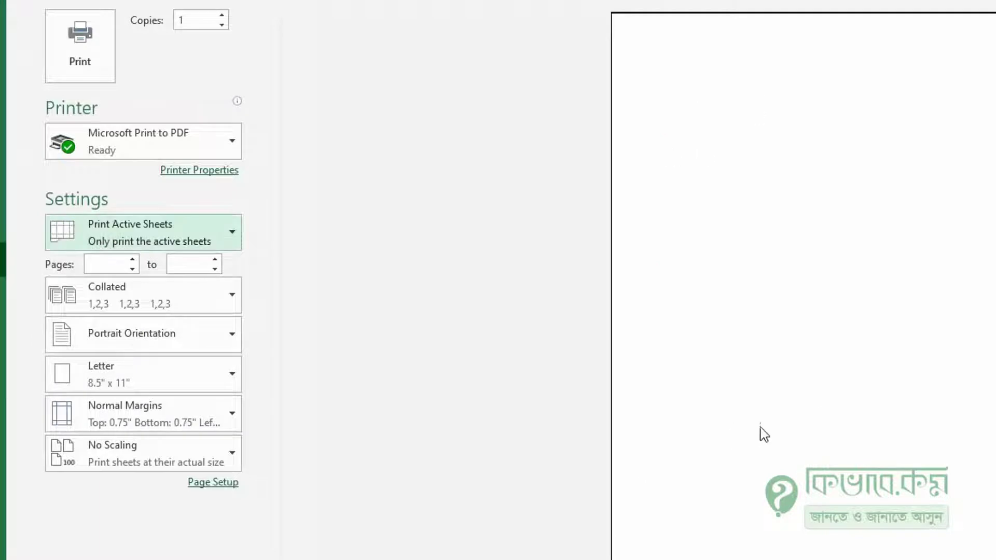
click(195, 232)
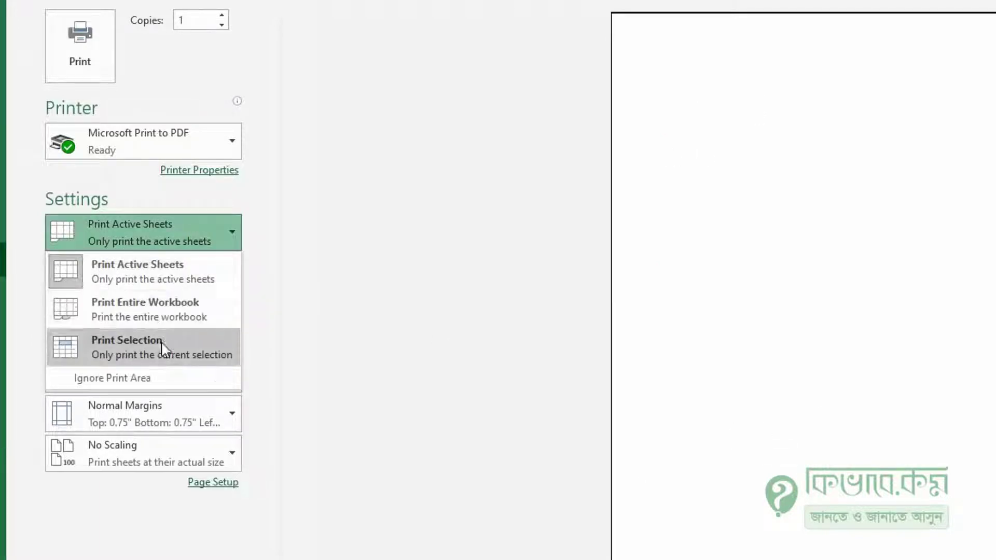
click(162, 348)
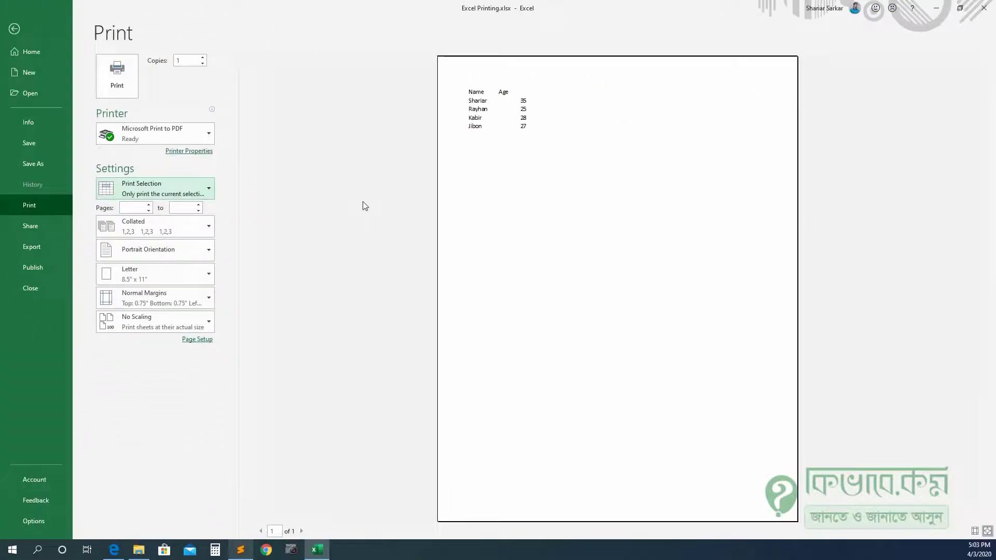
key(Escape)
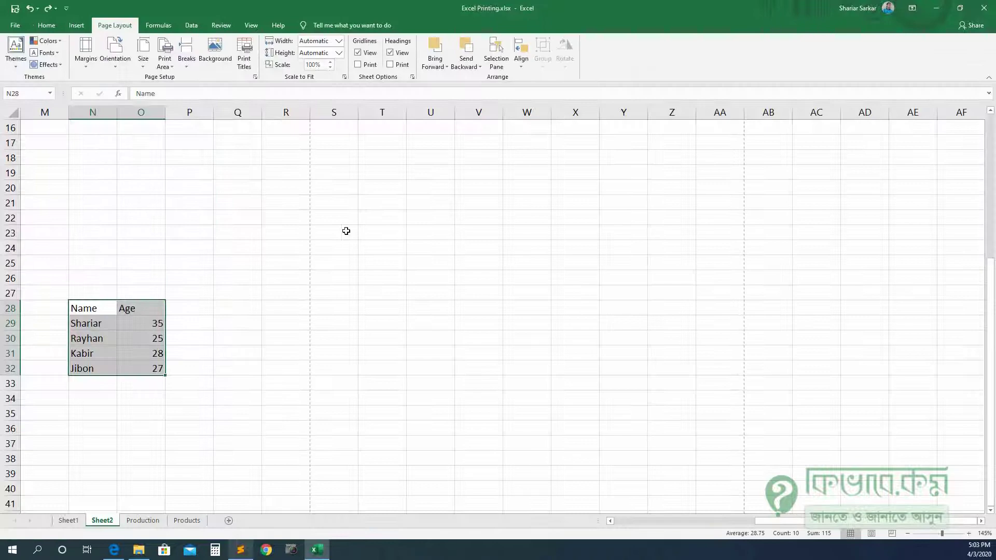
Open the Production sheet and look over its rows and year columns.
click(143, 520)
click(296, 322)
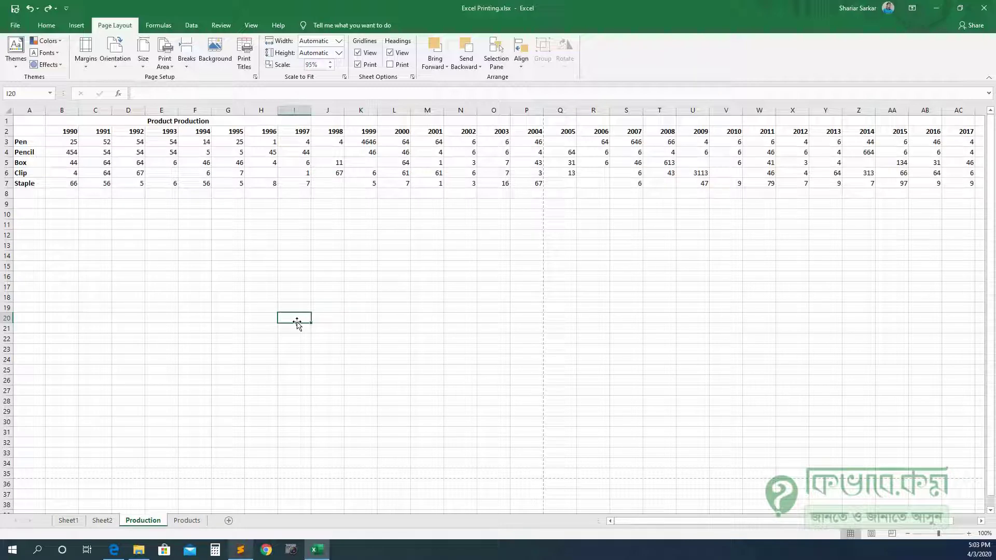
click(12, 142)
click(570, 202)
click(456, 110)
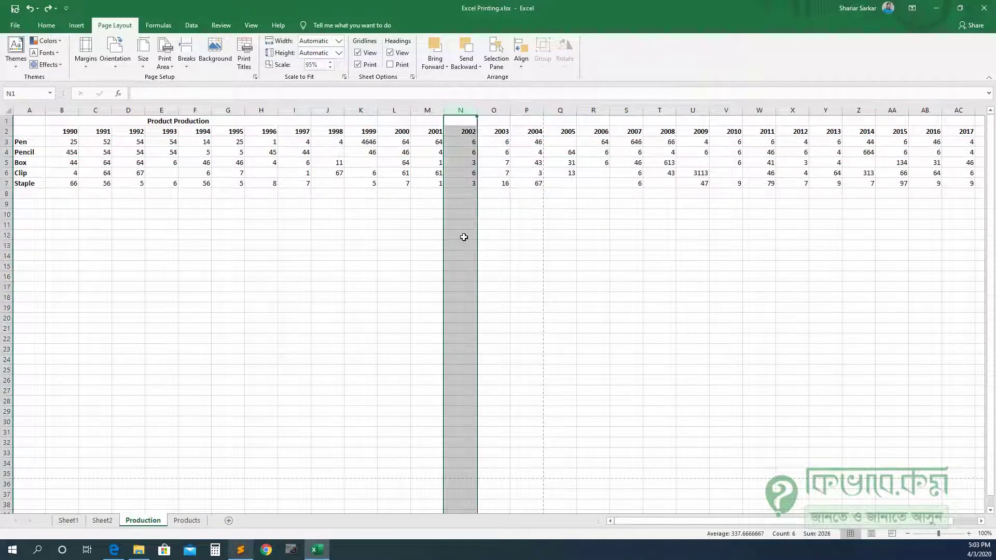
click(463, 237)
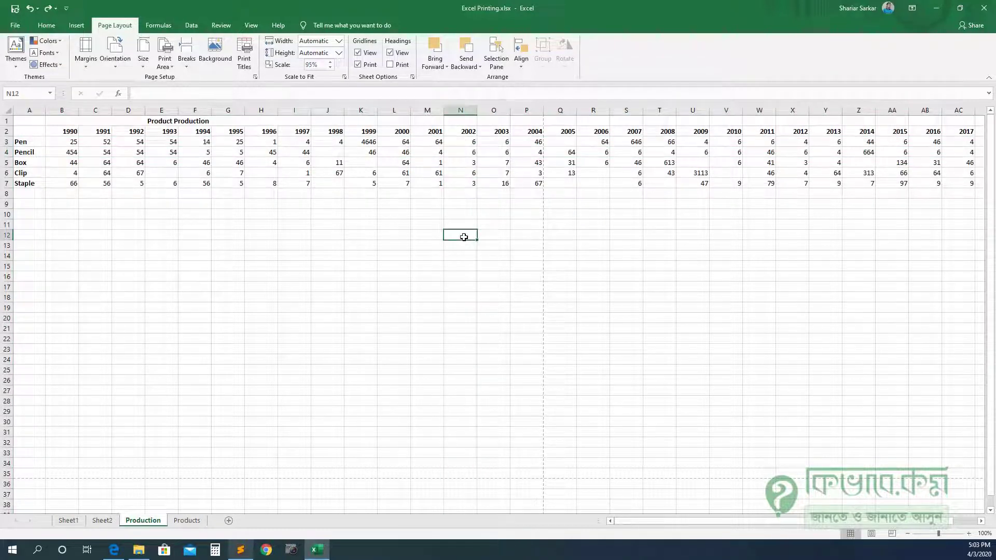
Check the Production sheet's print preview and its print range options without changing them.
key(ctrl+p)
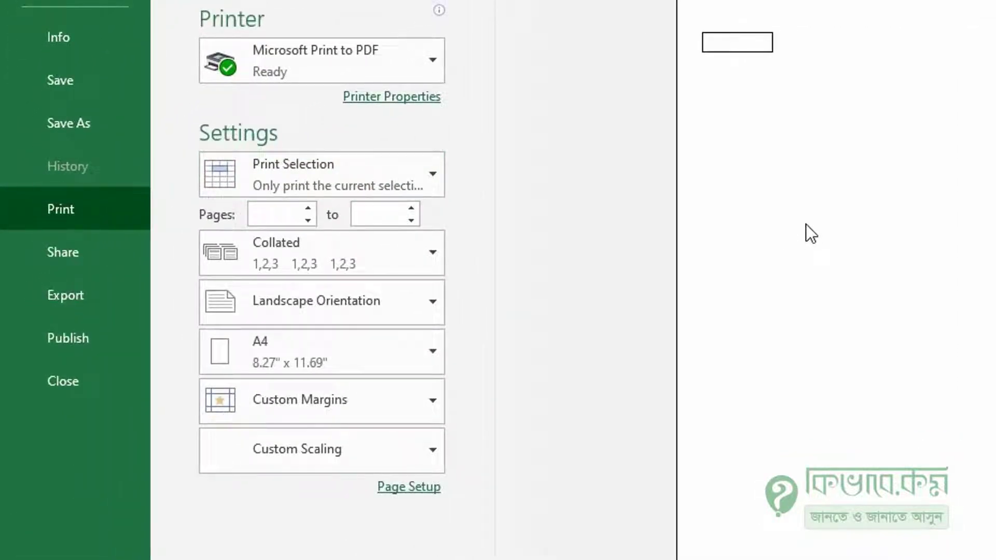
click(400, 180)
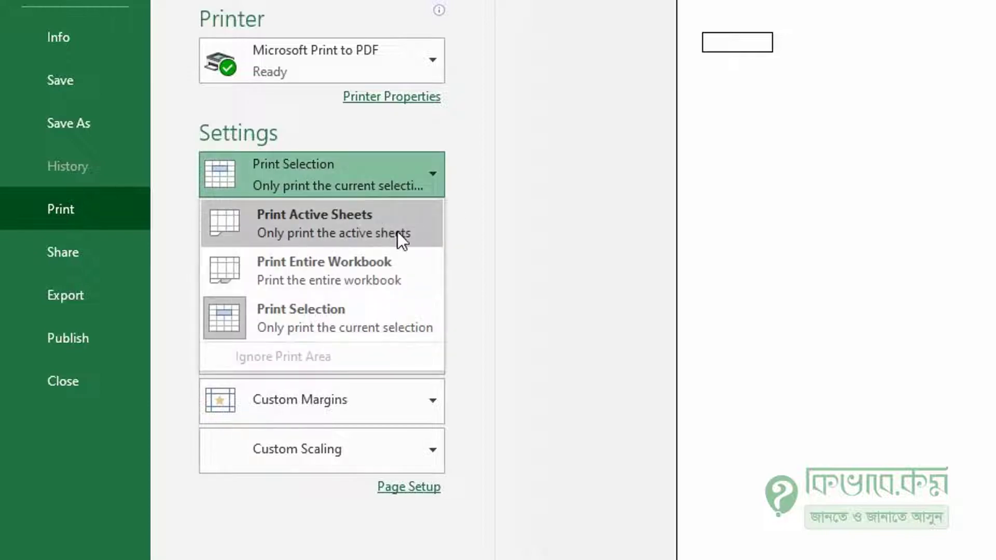
key(Escape)
key(Escape)
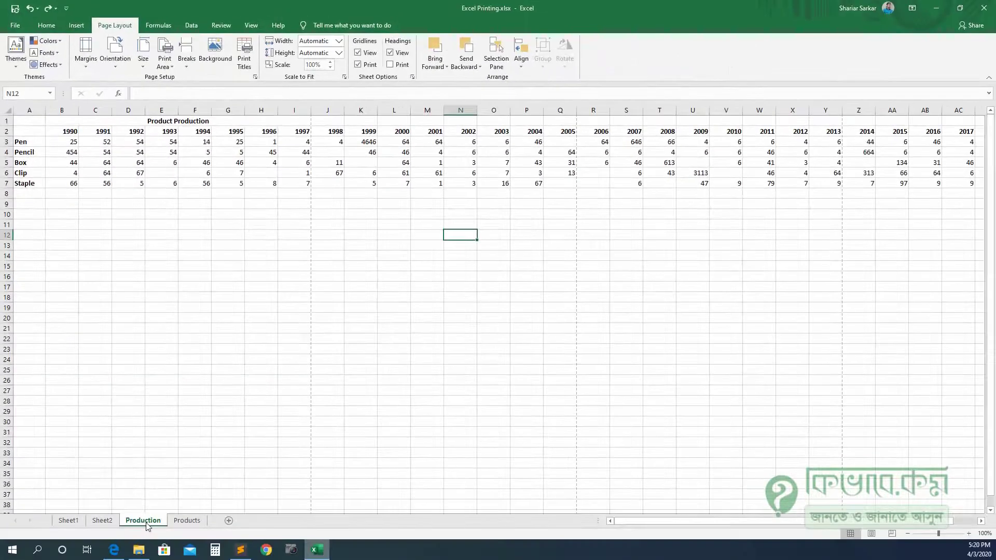
Preview the Production printout with margin guides hidden and page through to its last page.
key(ctrl+p)
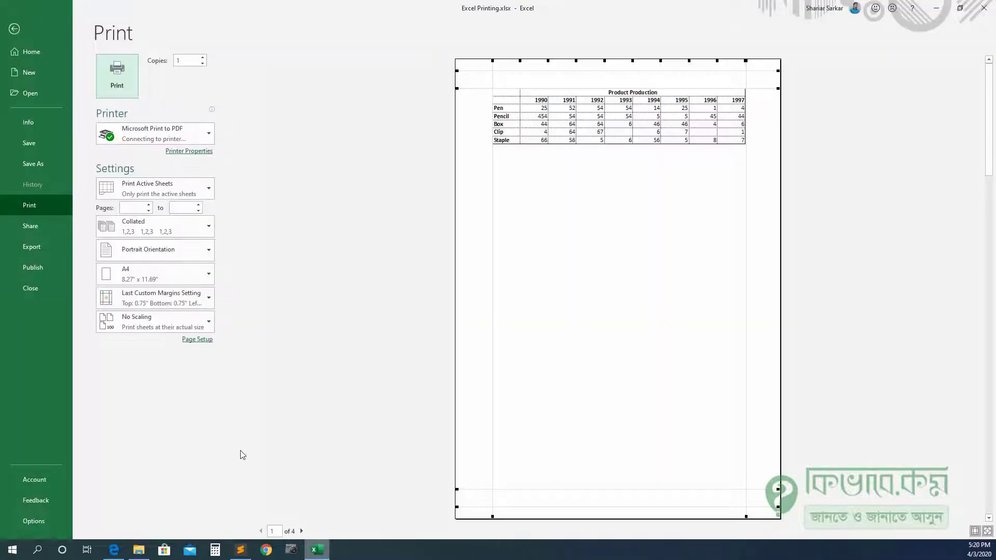
click(975, 531)
click(302, 532)
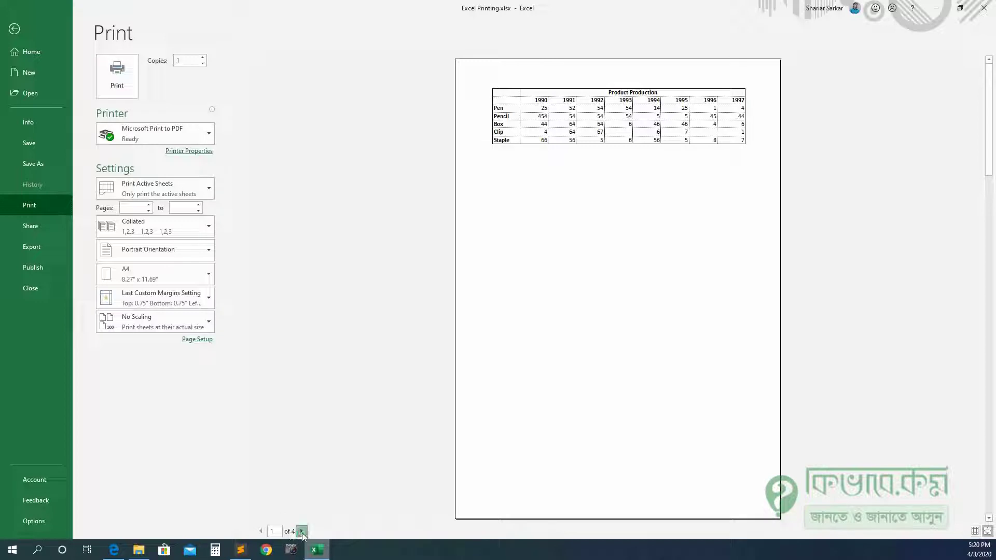
click(302, 532)
click(303, 532)
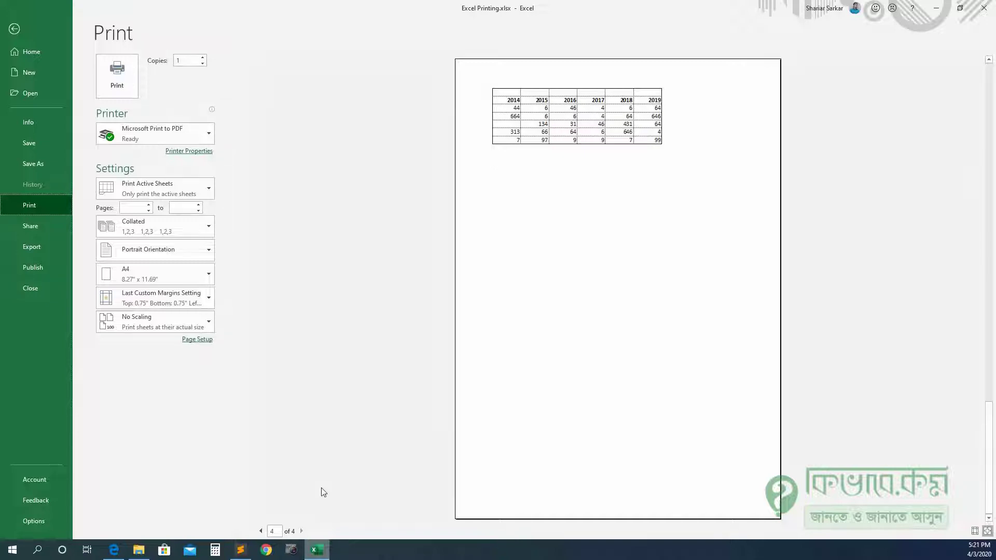
click(305, 416)
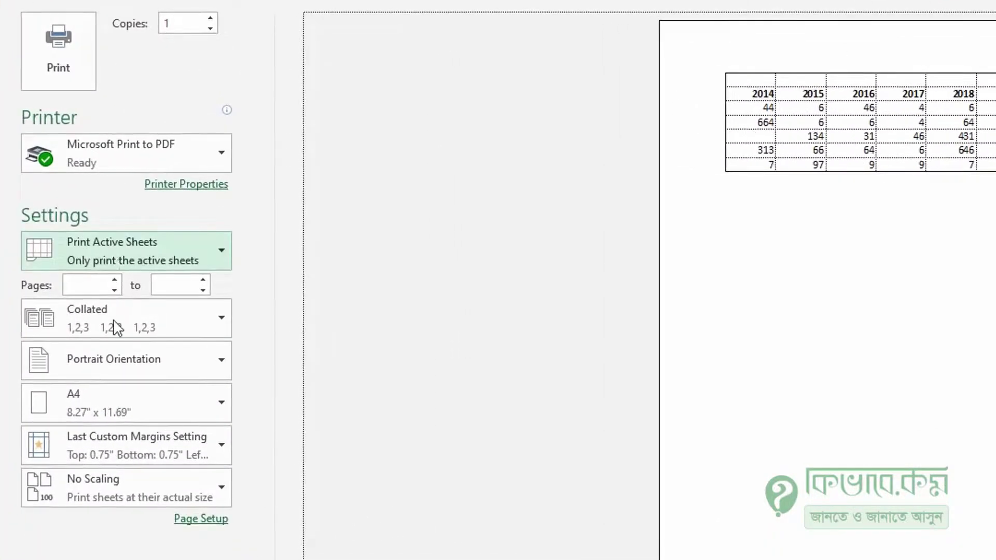
Set the Production printout to Landscape Orientation and page back to its first page.
click(188, 374)
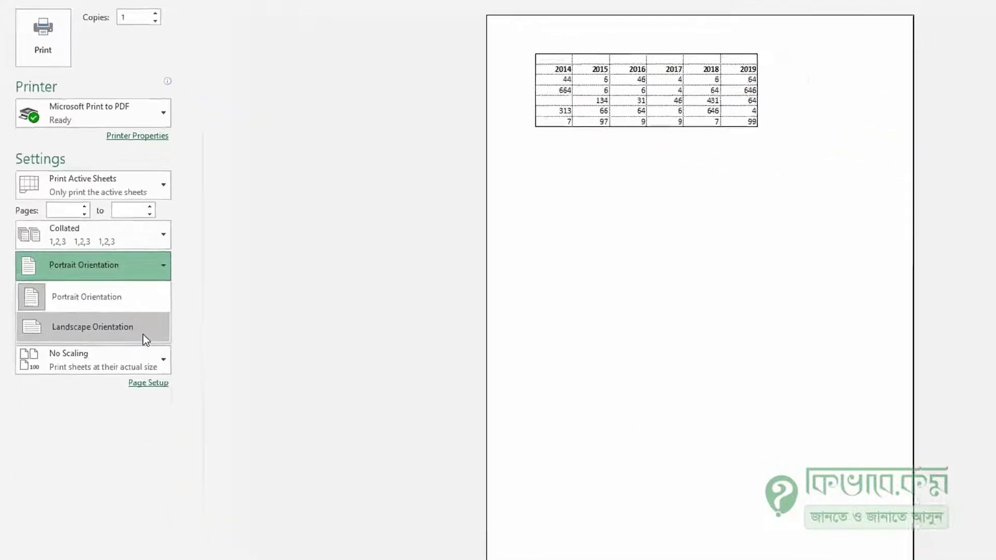
click(193, 454)
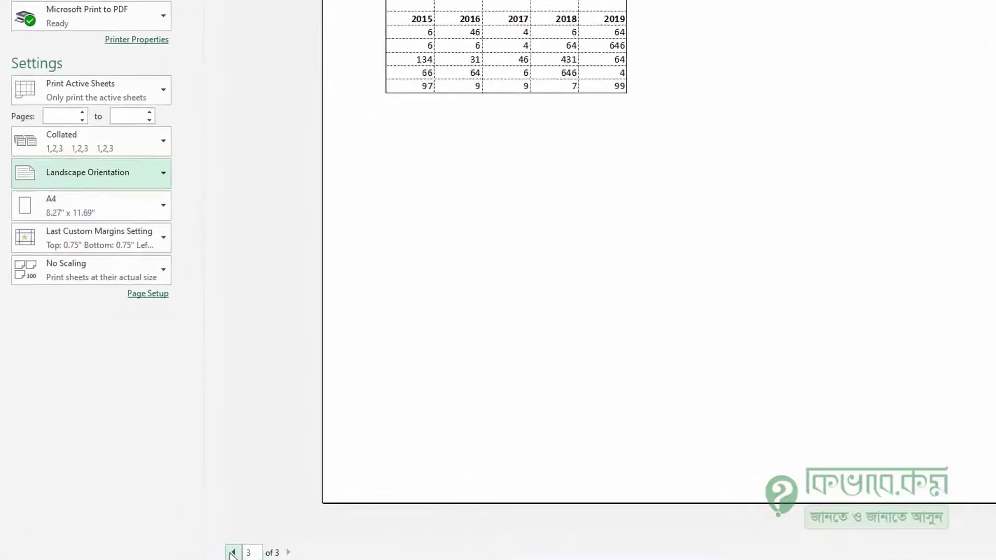
click(232, 553)
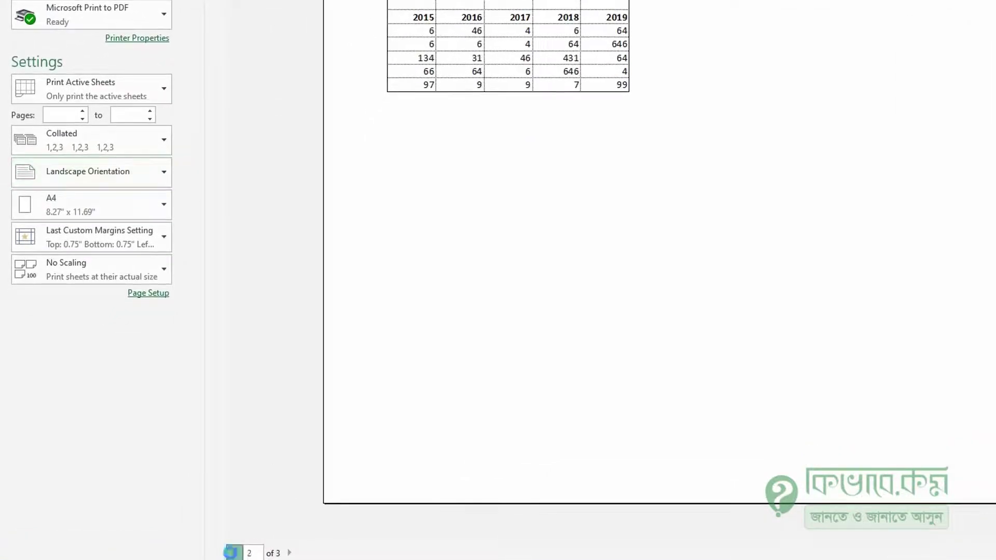
click(232, 553)
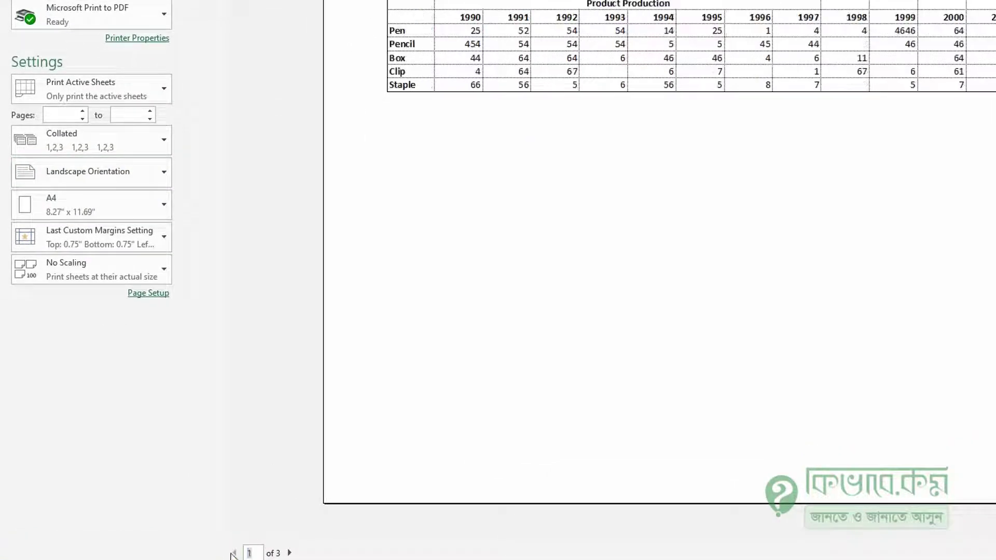
Page through the landscape Production preview to its last page and return to page 2.
click(290, 553)
click(290, 552)
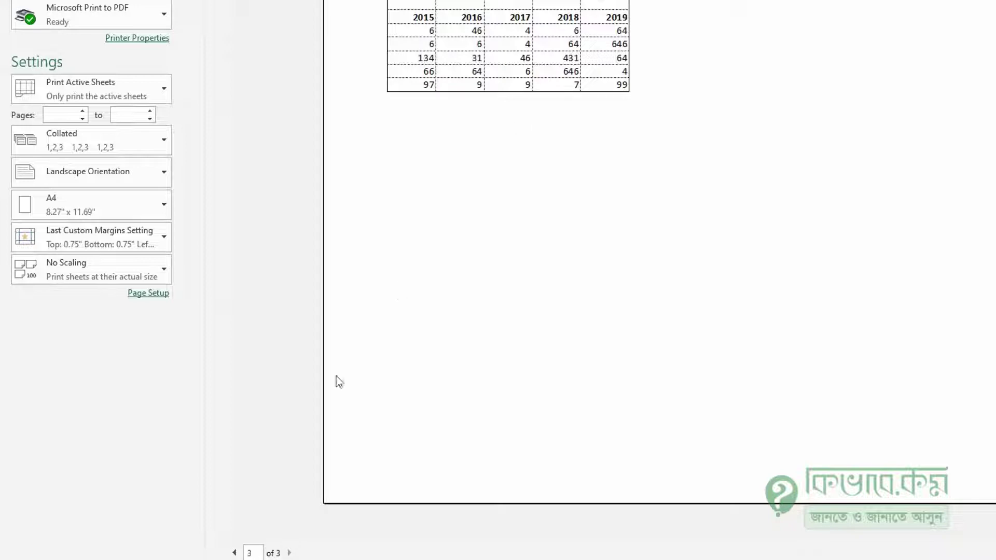
click(234, 553)
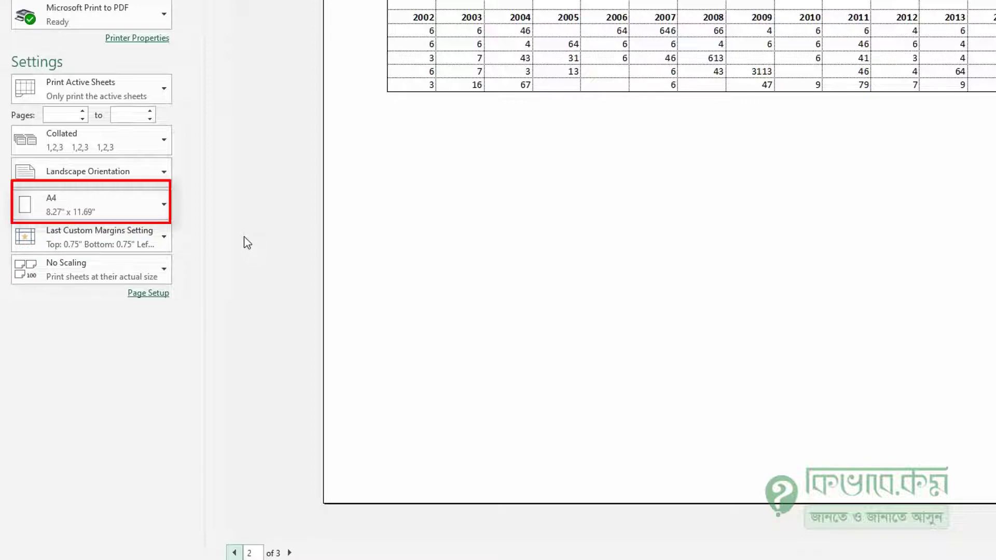
Try the Legal 8.5" x 14" paper size for the Production printout, check its pages, and restore A4.
click(156, 210)
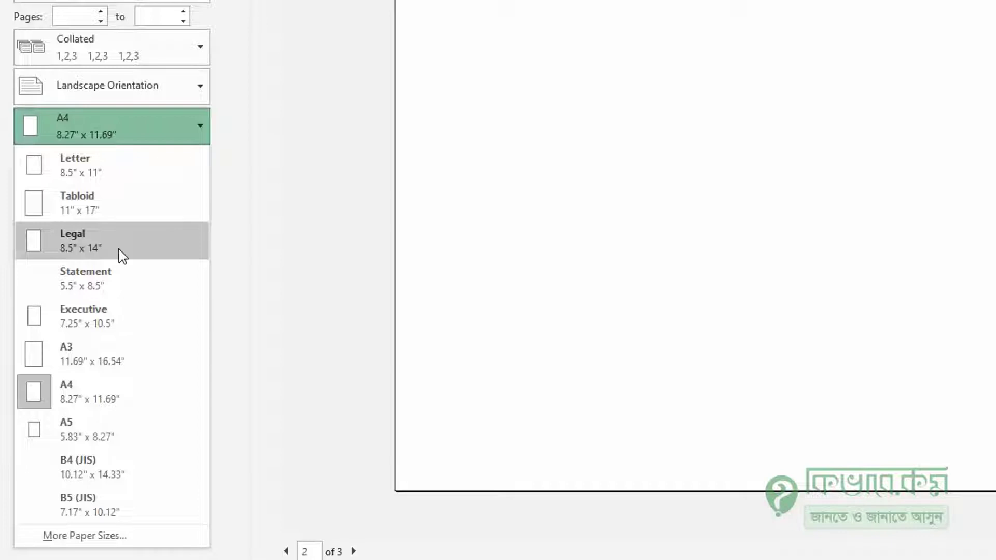
click(120, 249)
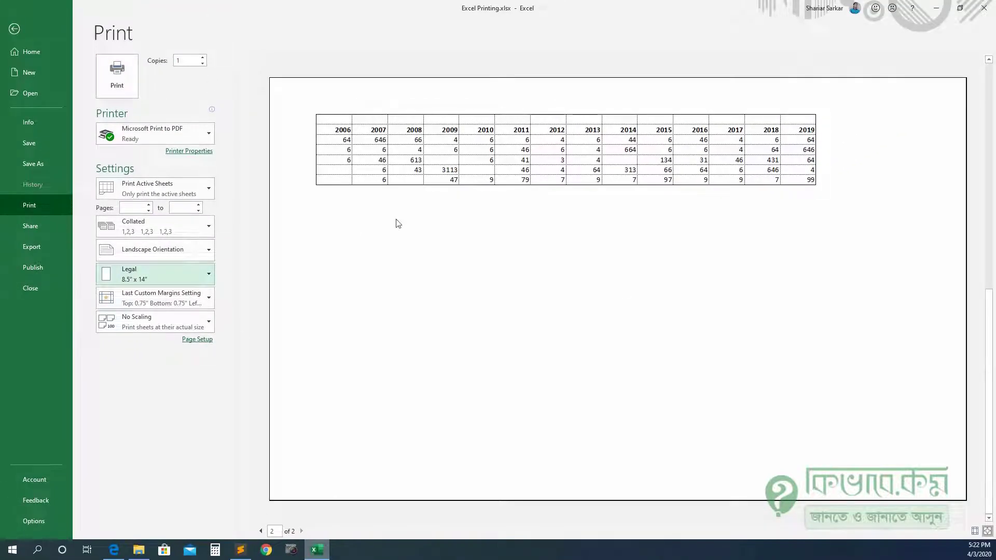
click(260, 531)
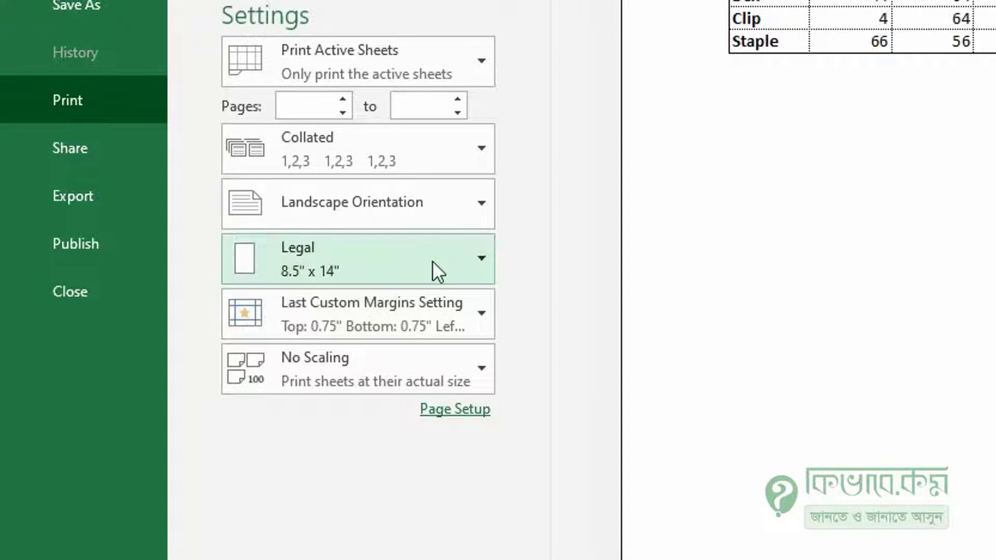
click(431, 261)
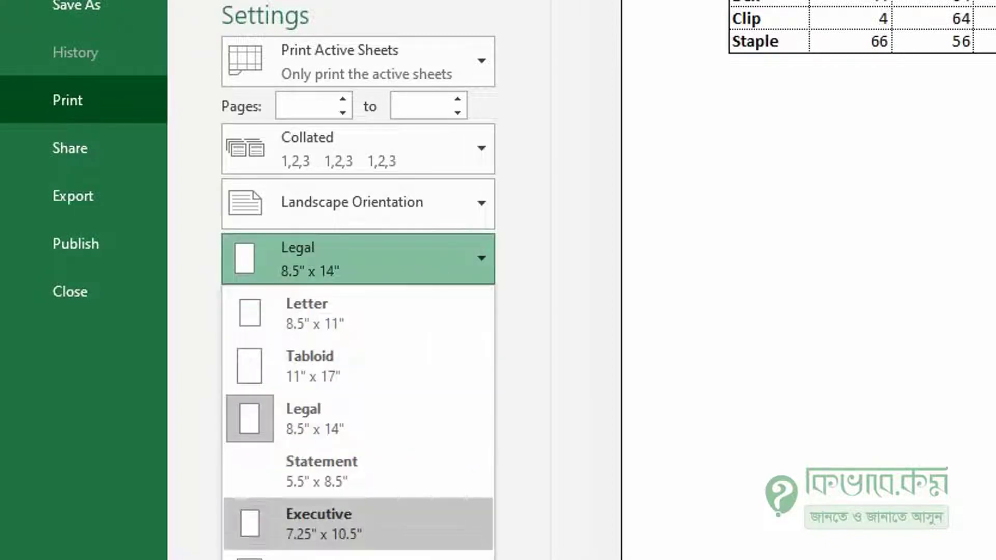
click(425, 559)
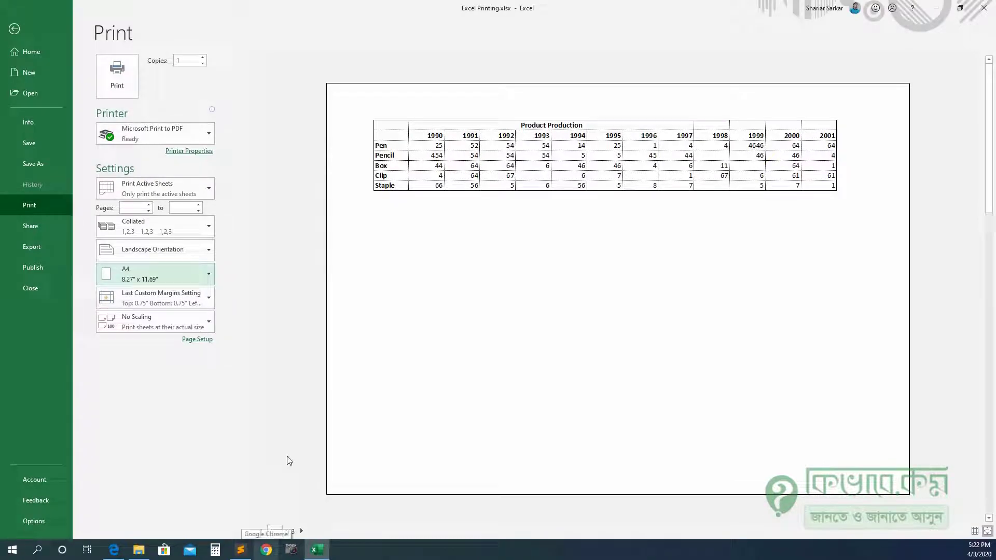
Apply Narrow margins to the Production printout and page through the preview.
click(166, 303)
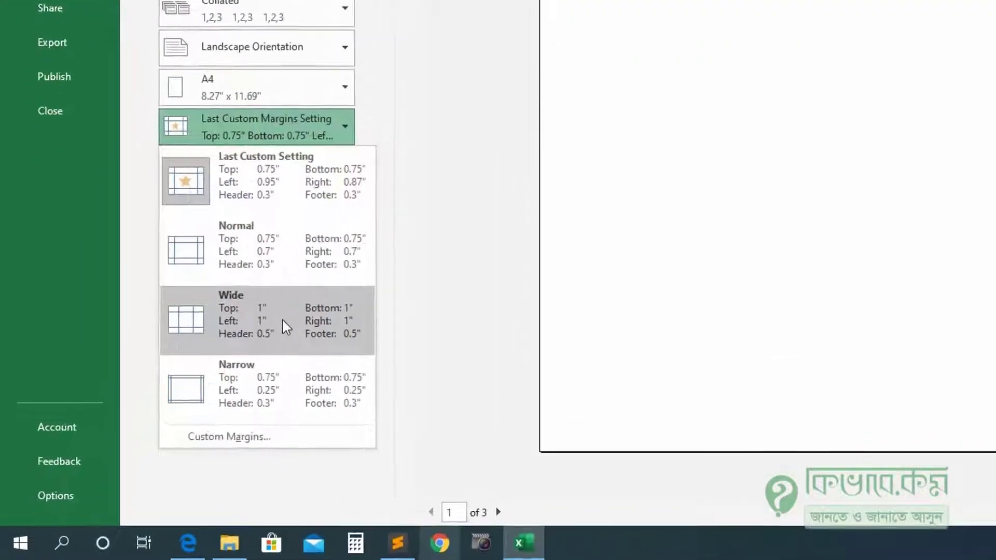
click(293, 390)
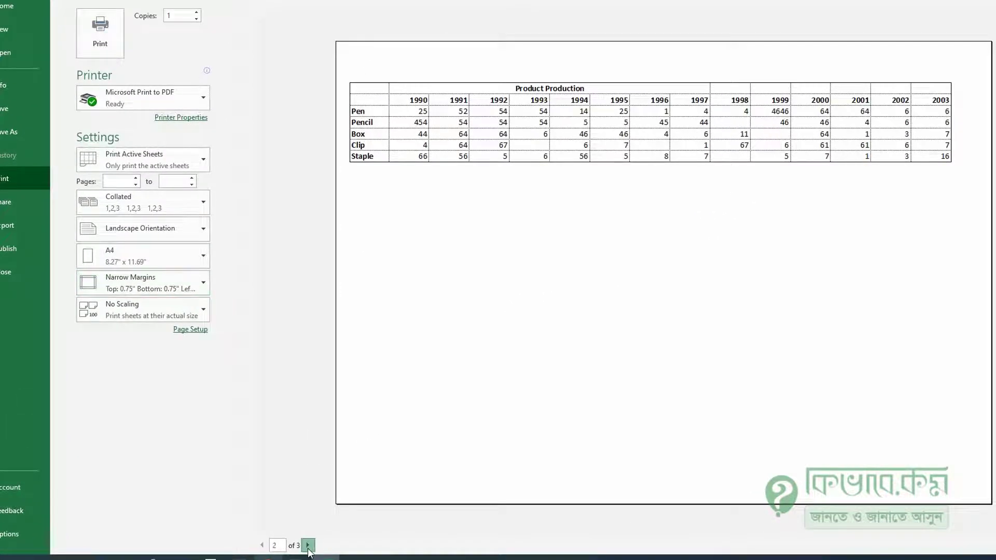
click(308, 550)
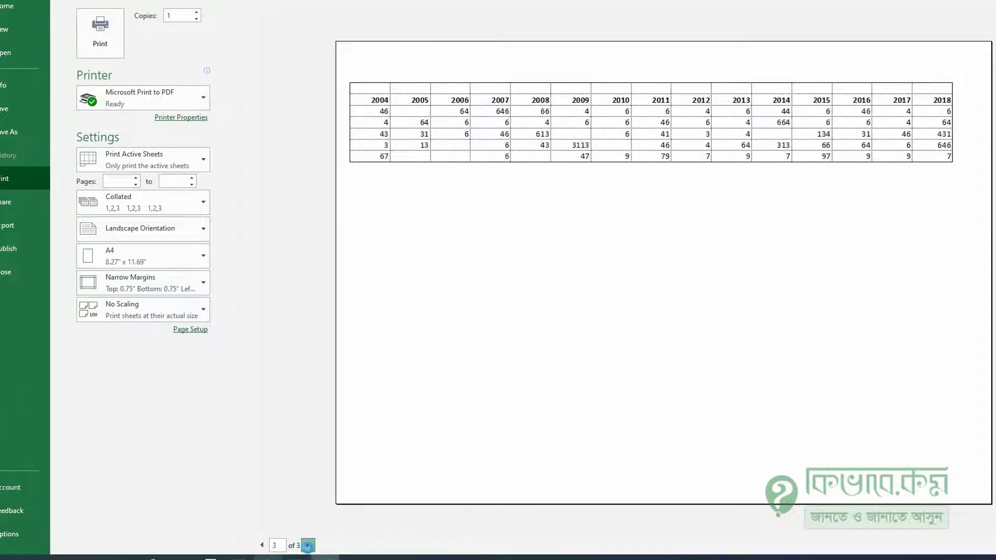
click(308, 546)
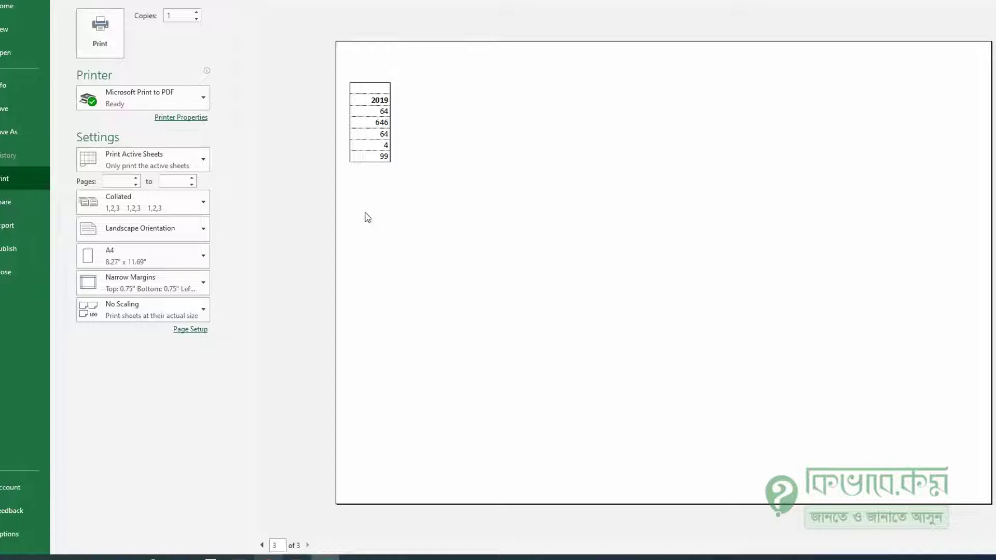
click(262, 545)
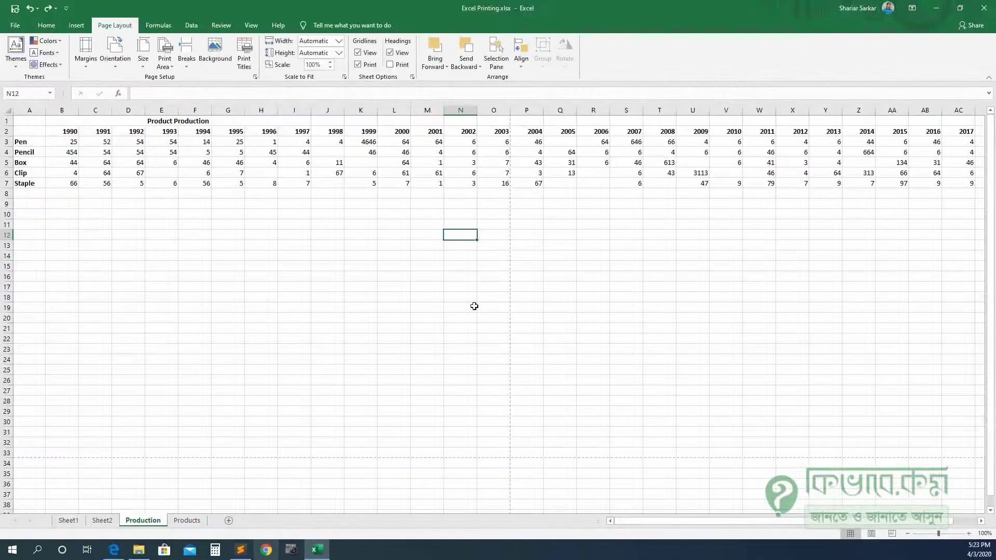
Narrow columns A through AC together on the Production sheet and check the pages in the print preview.
drag(30, 109, 938, 112)
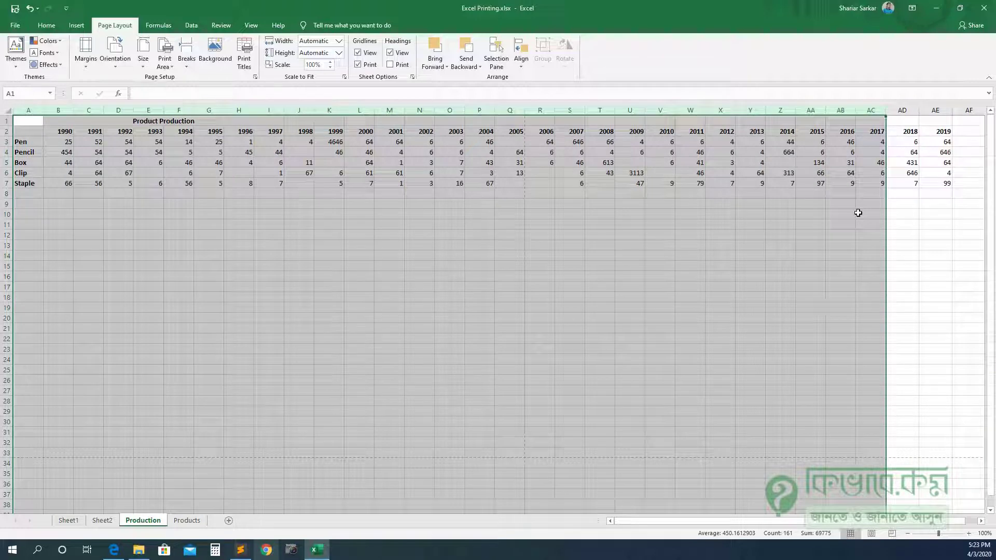
key(ctrl+p)
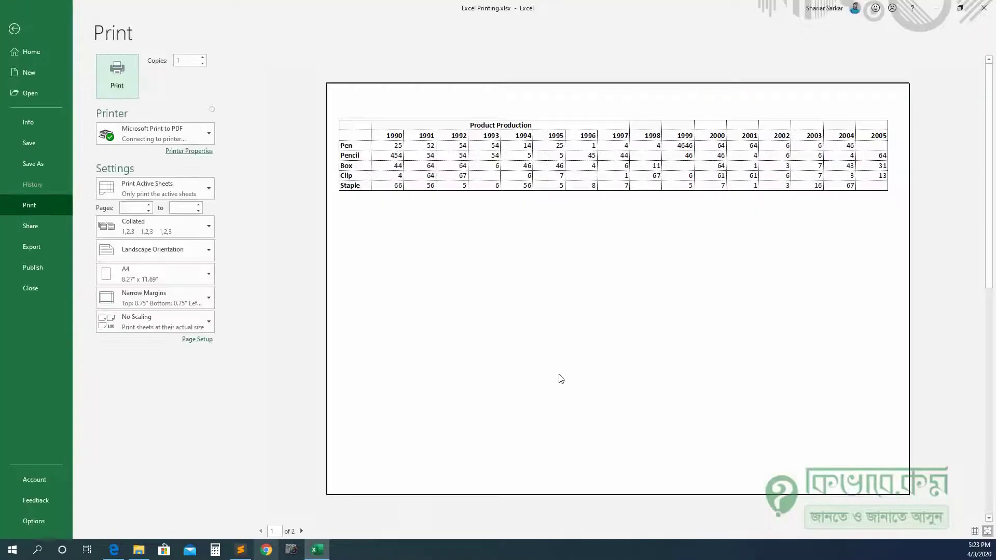
click(302, 531)
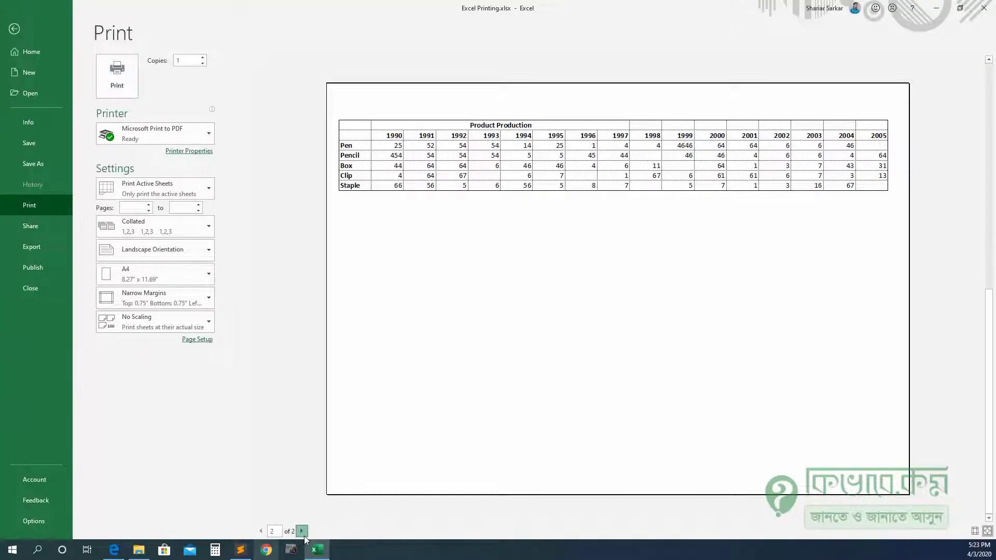
click(261, 531)
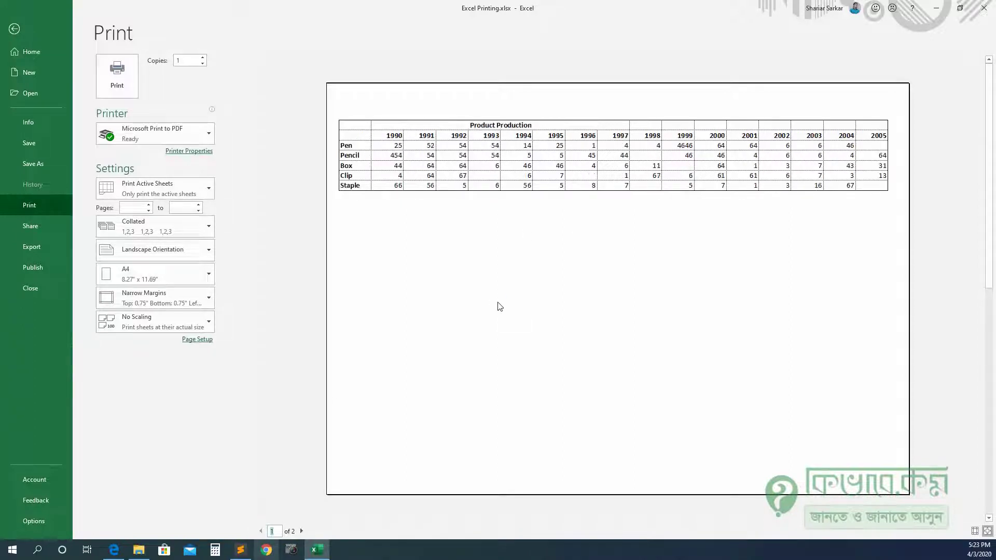
click(301, 530)
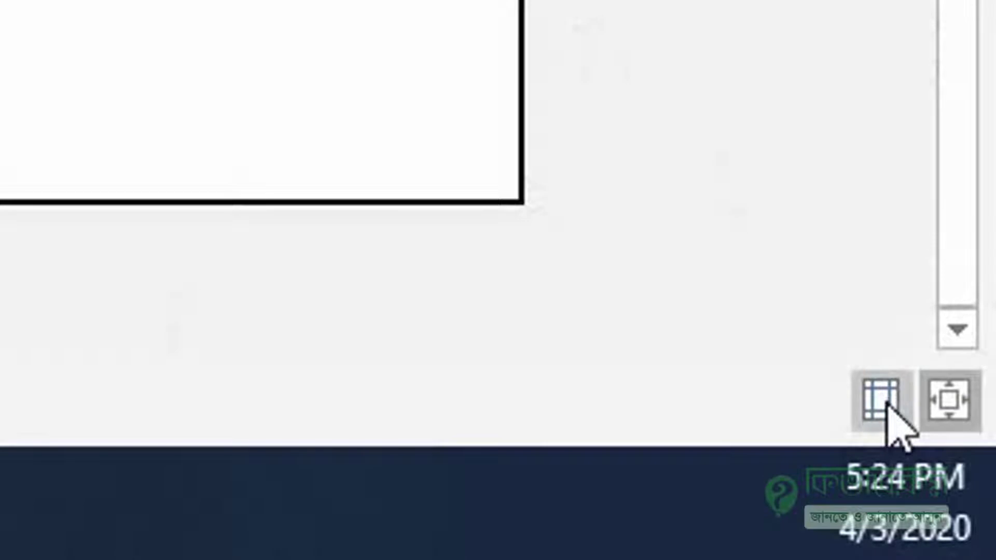
Show the margin guides in the preview, widen the 2018 and 2016 columns slightly, and return to the sheet.
click(887, 407)
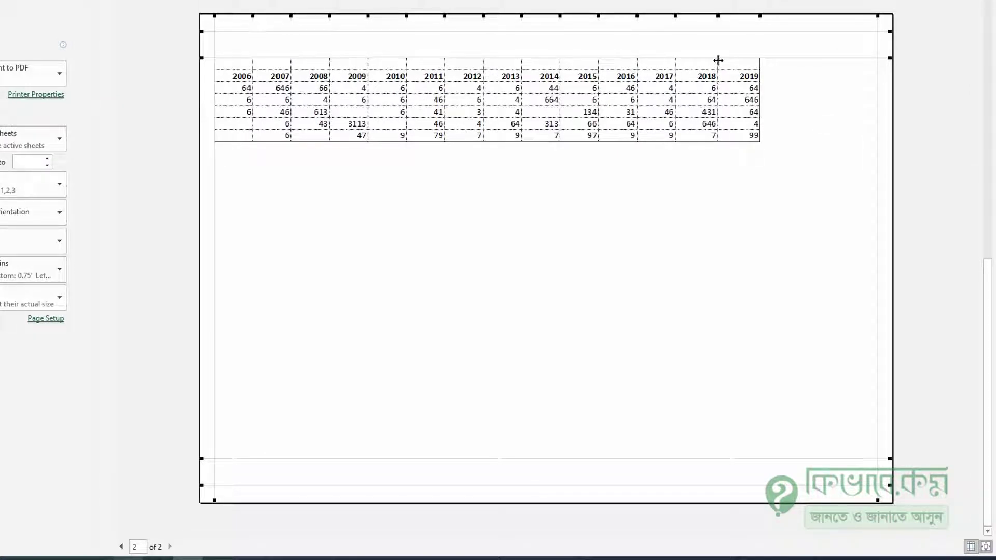
drag(718, 61, 723, 63)
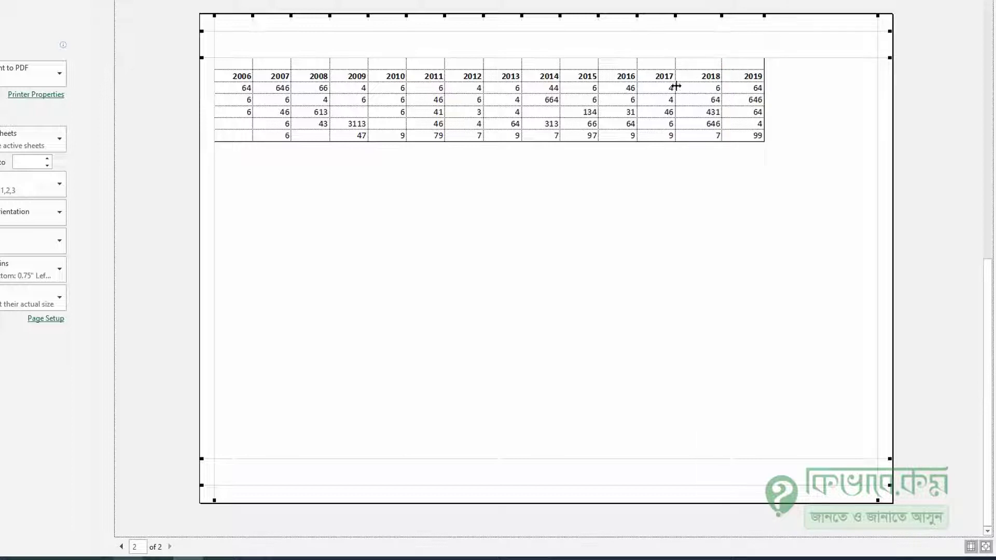
drag(637, 61, 648, 62)
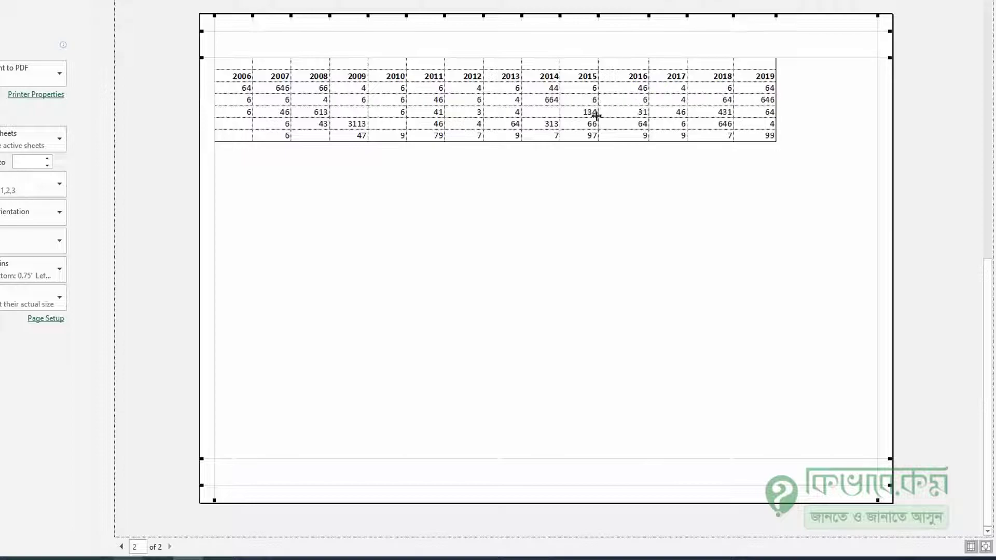
key(Escape)
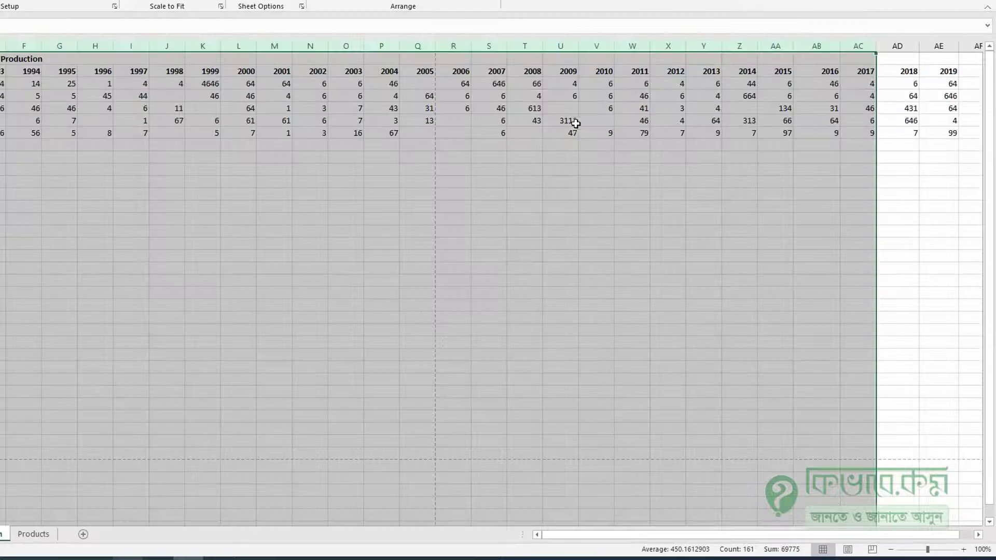
Widen columns A through AC slightly on the sheet, and stretch the 2019 column almost to the right margin in the preview.
drag(615, 47, 617, 47)
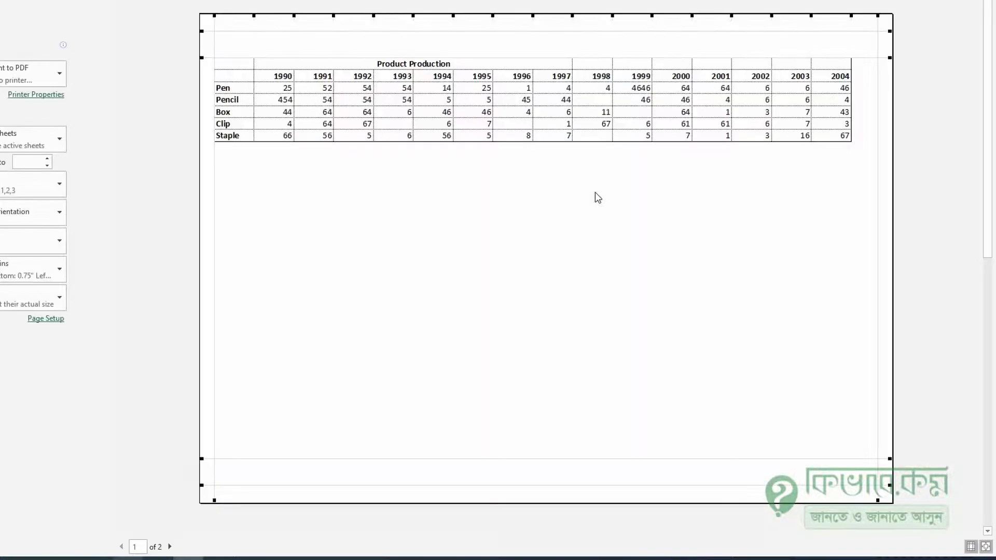
click(170, 546)
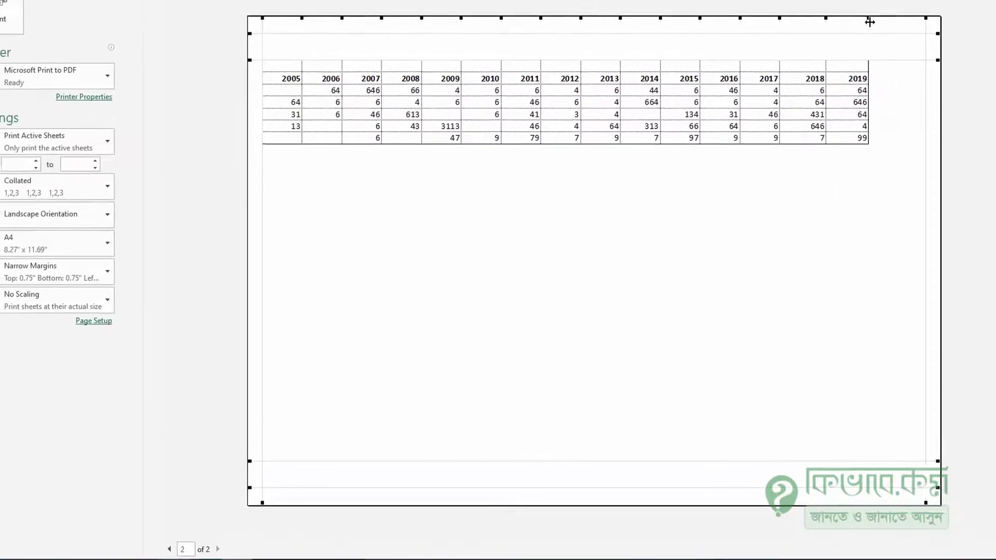
drag(869, 22, 968, 30)
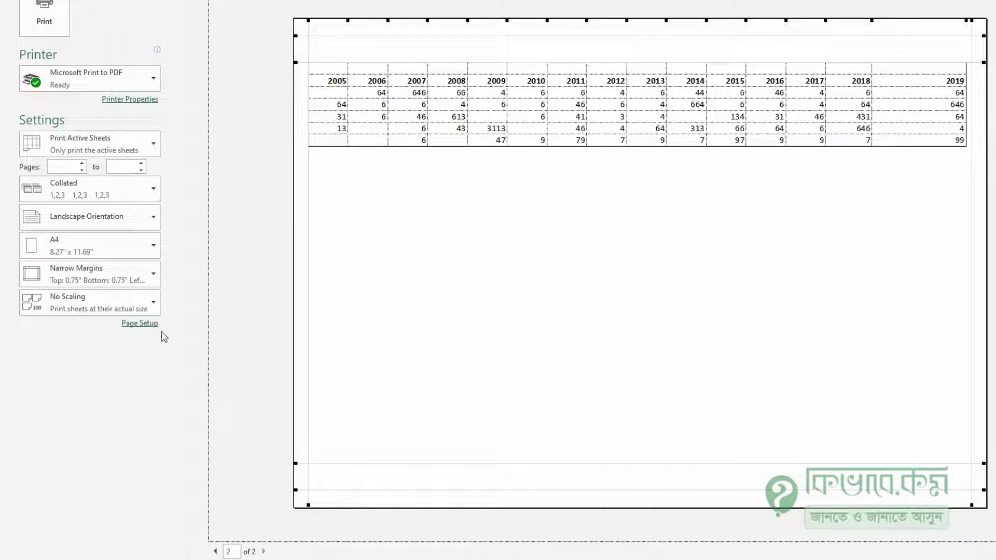
Scale the Production printout with Fit Sheet on One Page and hide the margin guides.
click(104, 277)
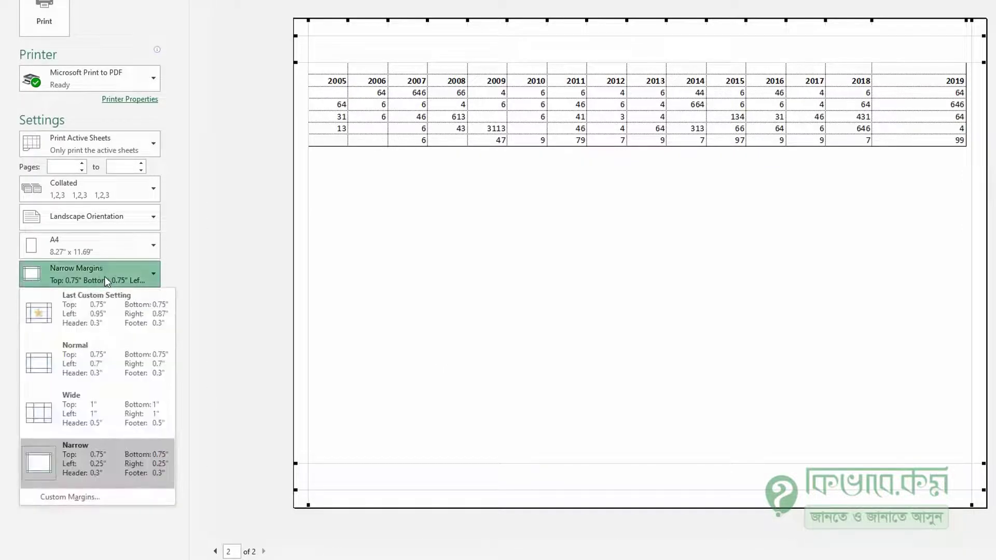
click(225, 306)
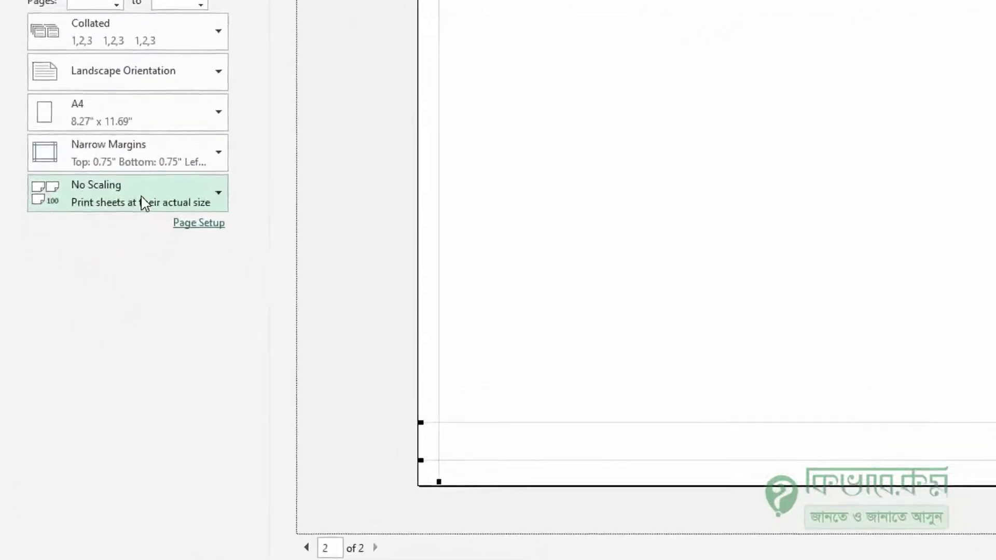
click(147, 202)
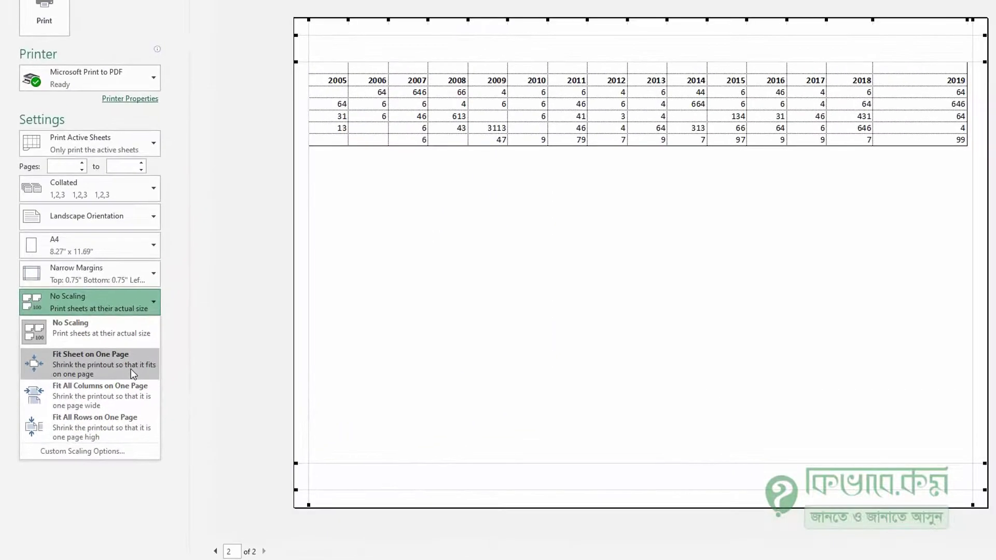
click(131, 368)
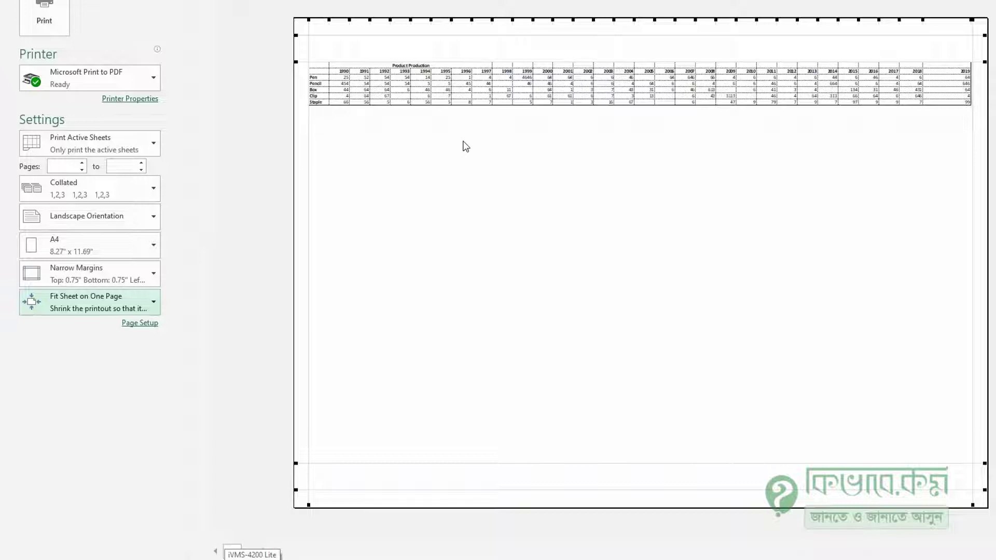
click(994, 551)
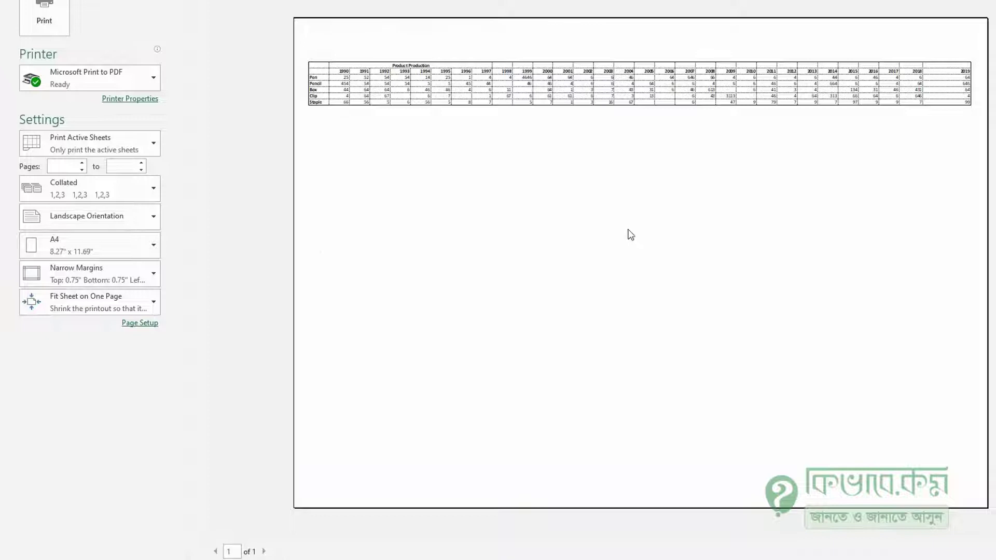
Try Fit All Rows on One Page, check the second page, and restore Fit Sheet on One Page.
click(132, 300)
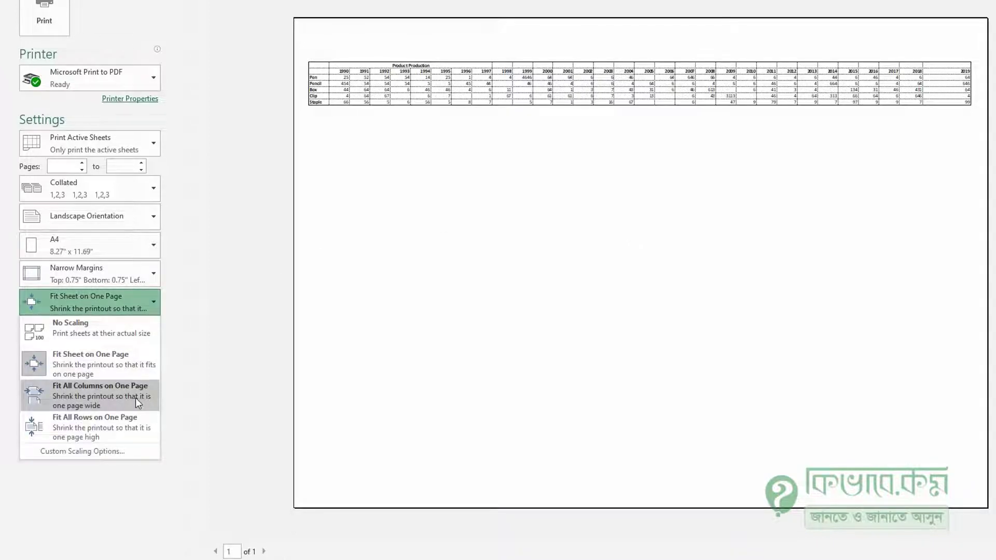
click(128, 428)
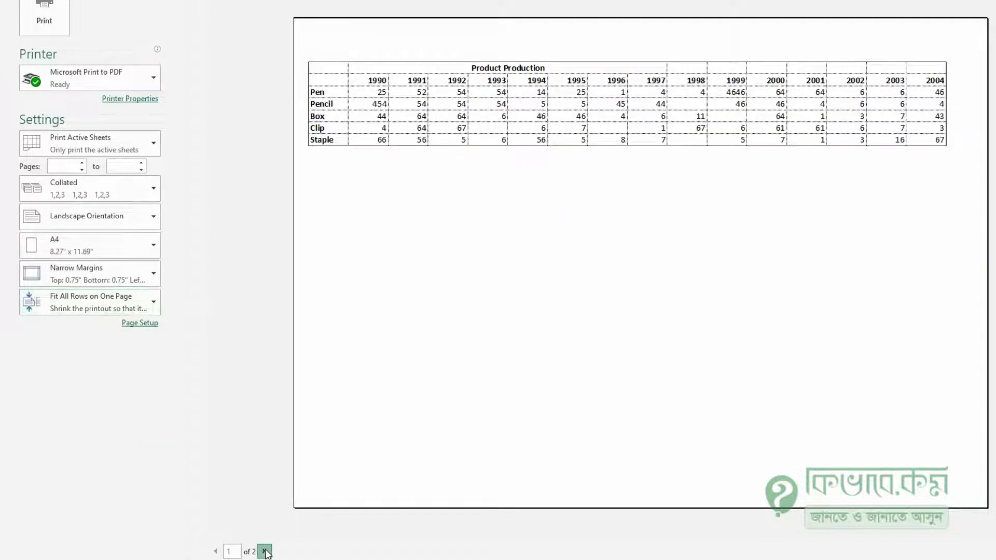
click(265, 551)
click(119, 302)
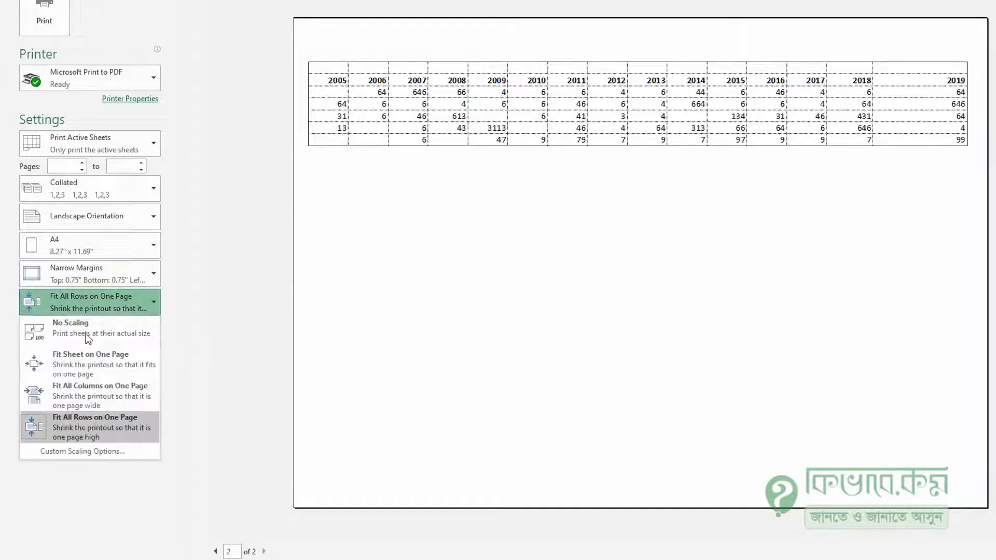
click(76, 372)
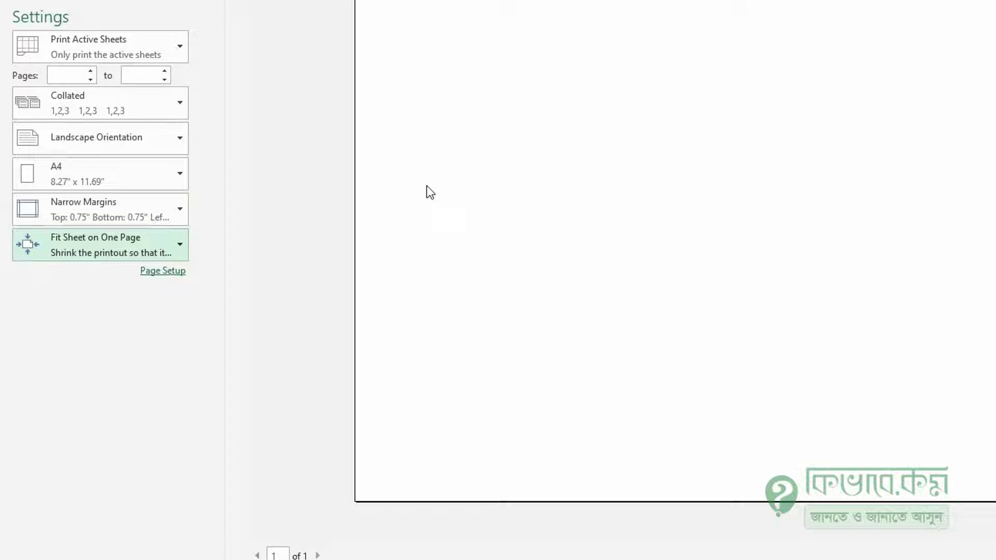
Scale the Production printout to 90% of normal size, check its second page, and return to the sheet.
click(157, 271)
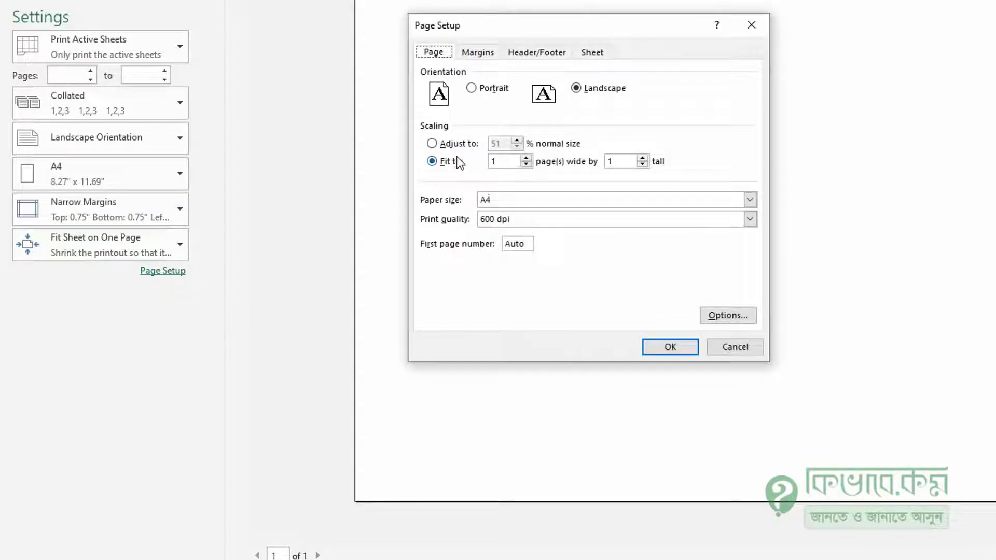
click(458, 147)
drag(536, 36, 607, 93)
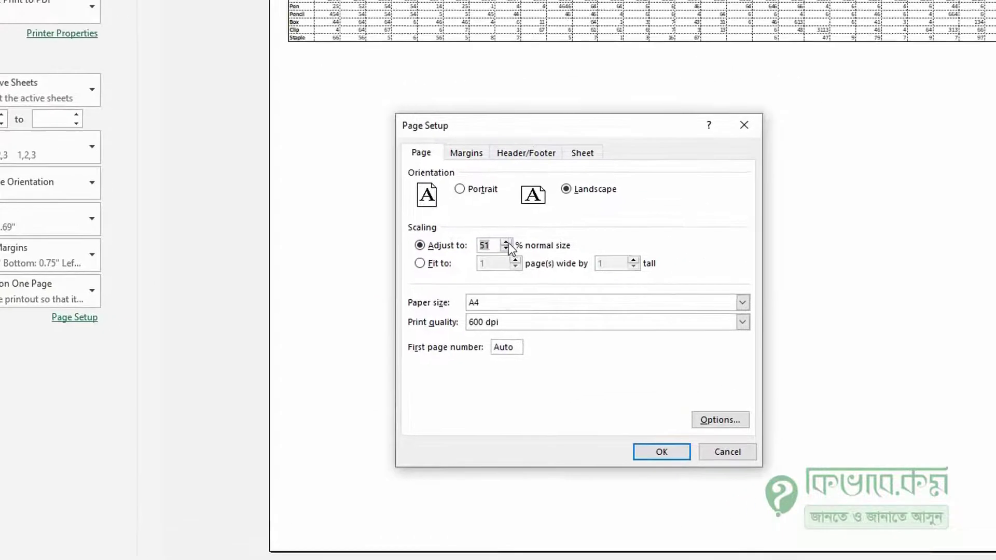
click(587, 197)
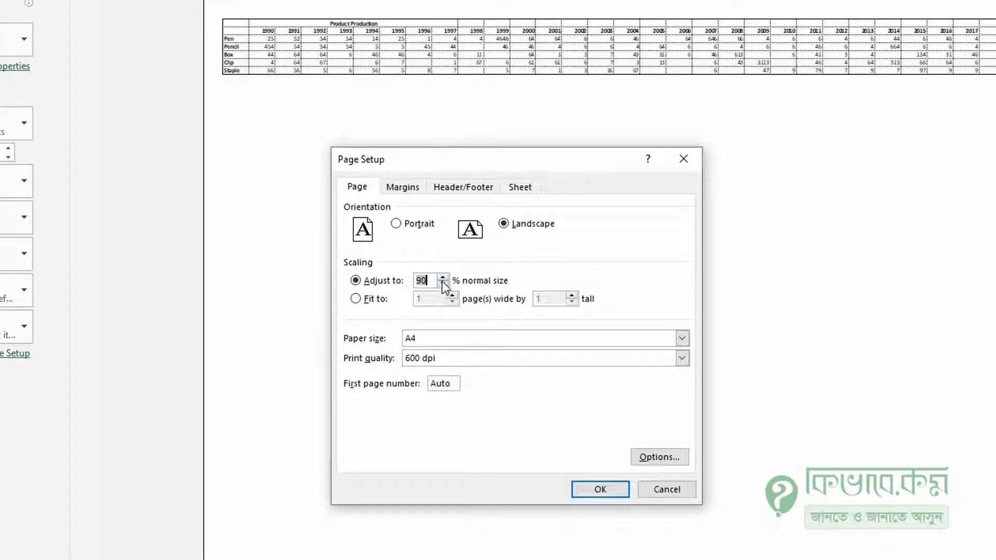
click(602, 491)
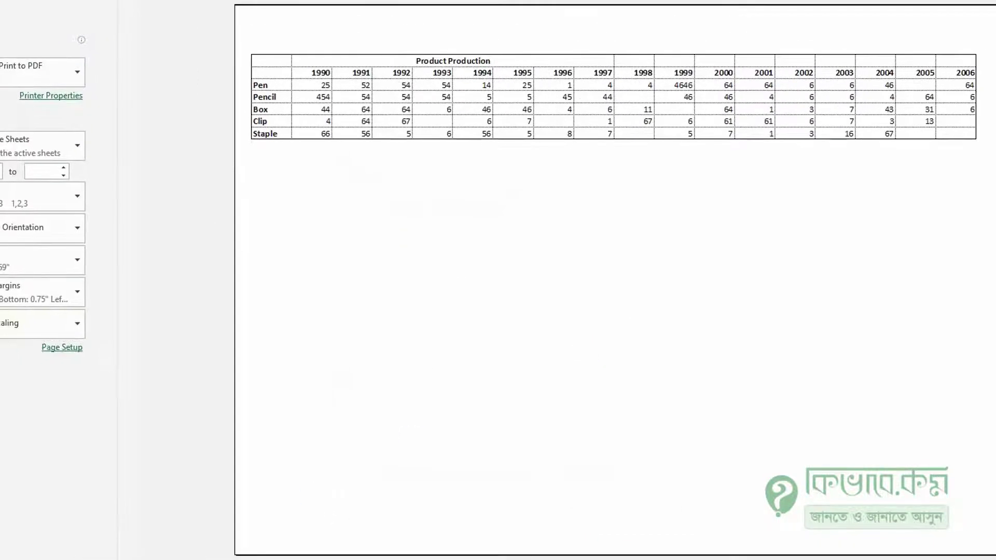
scroll(648, 240, down, 1)
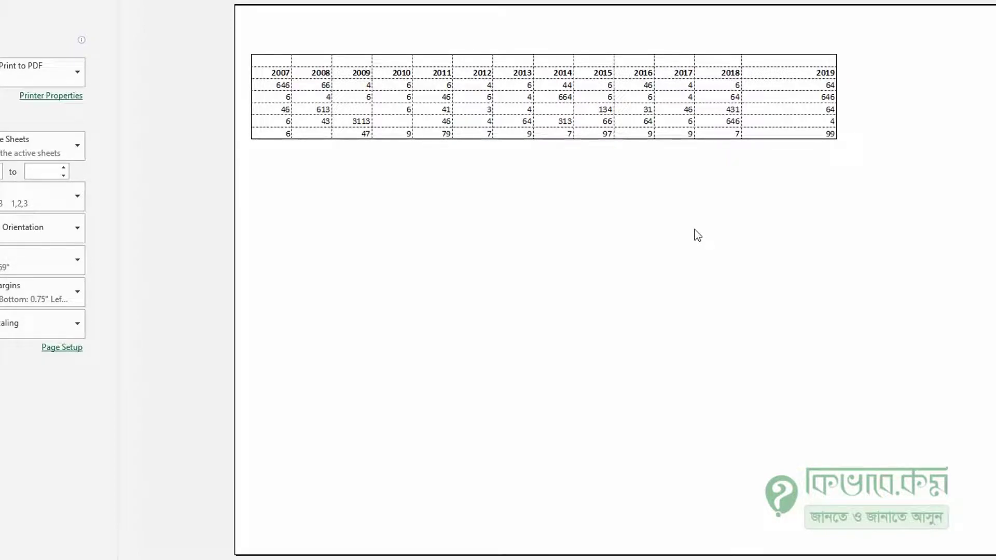
key(Escape)
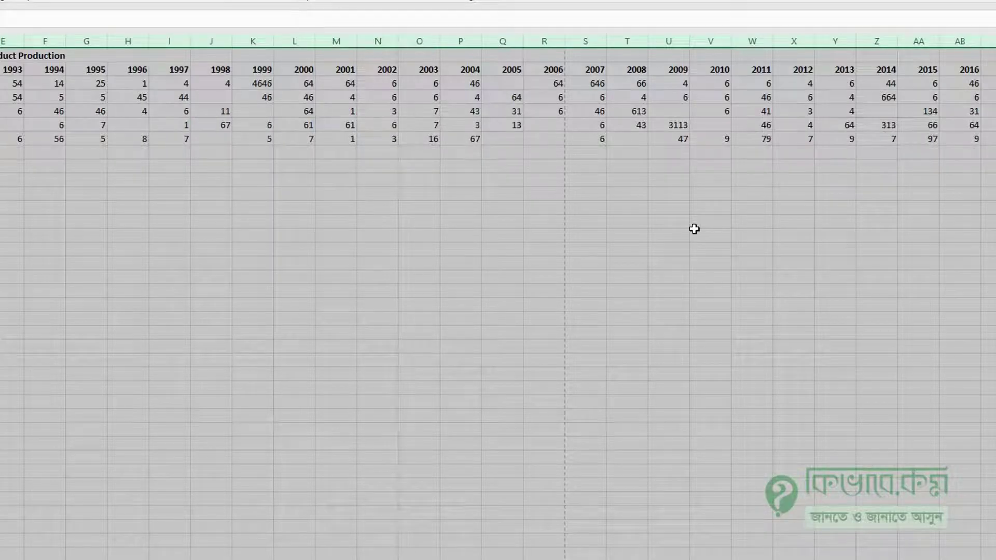
Switch to the Products sheet, open its print preview and page through to the last page.
key(ctrl)
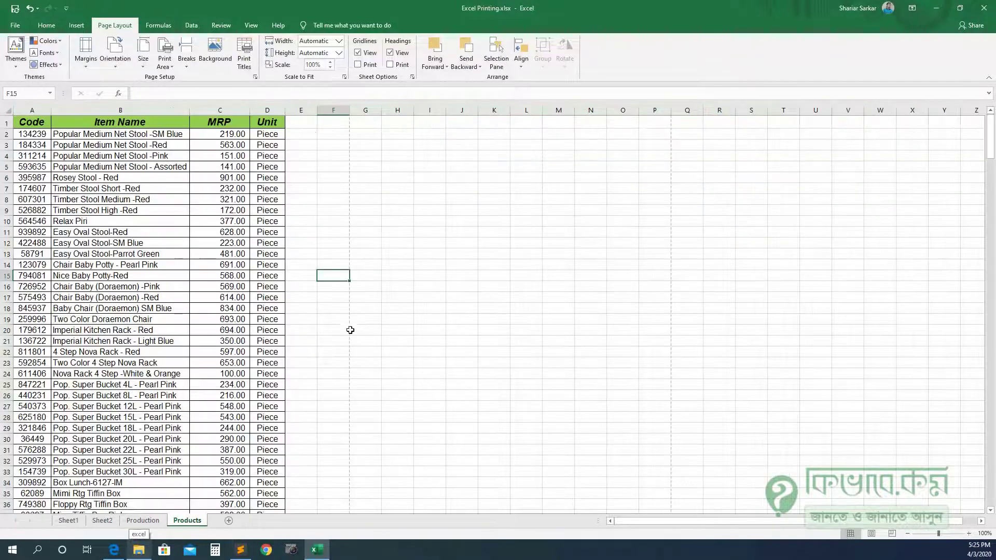
click(397, 289)
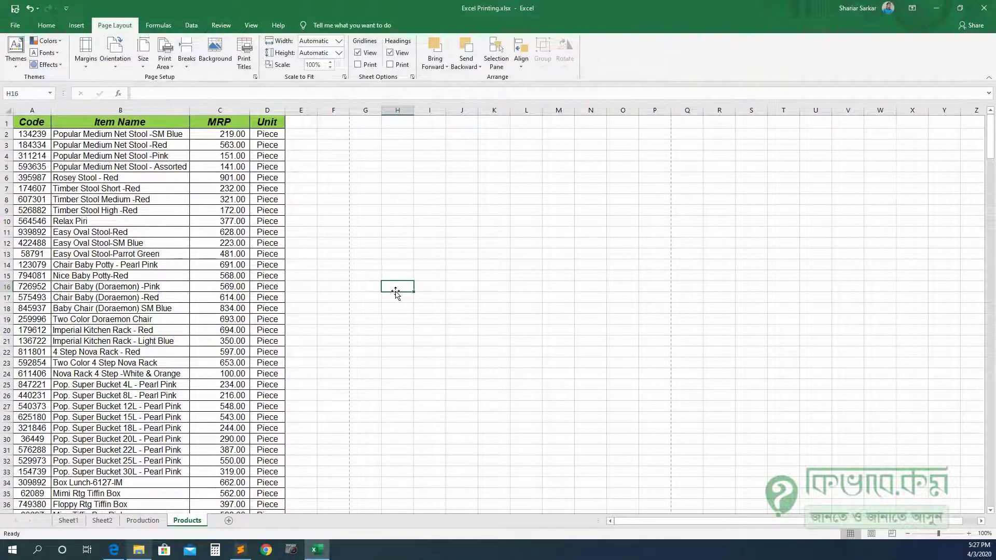
key(ctrl+p)
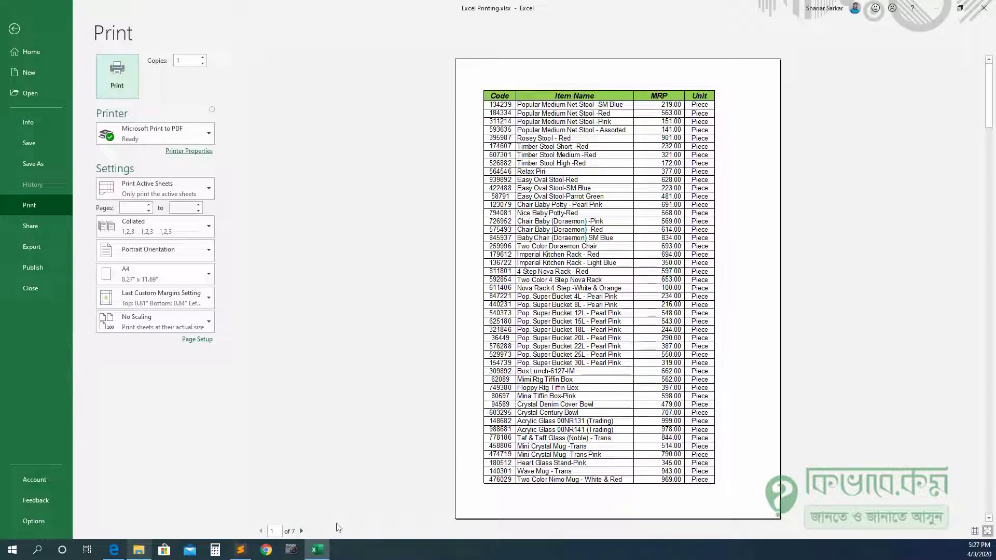
click(302, 532)
click(302, 531)
click(302, 531)
click(302, 532)
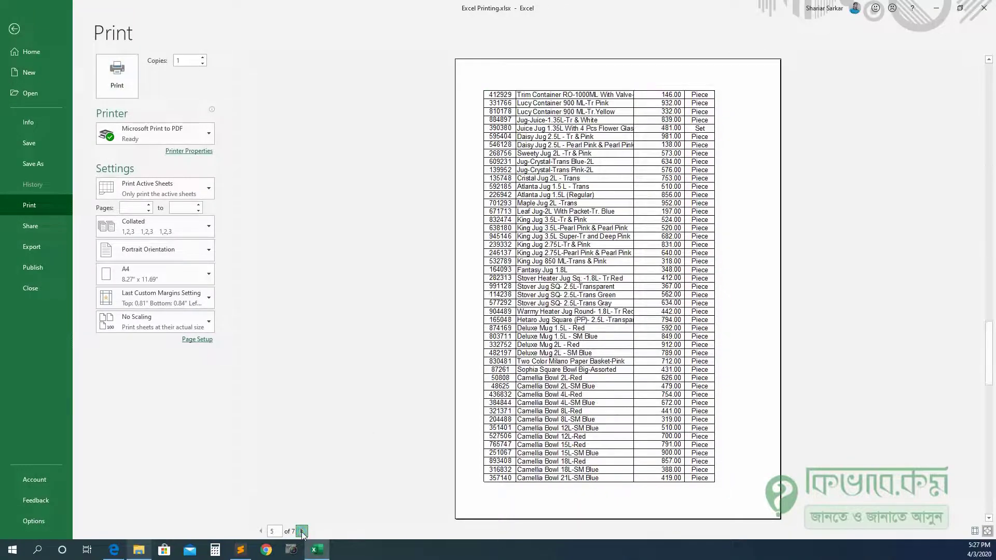
click(301, 531)
click(302, 532)
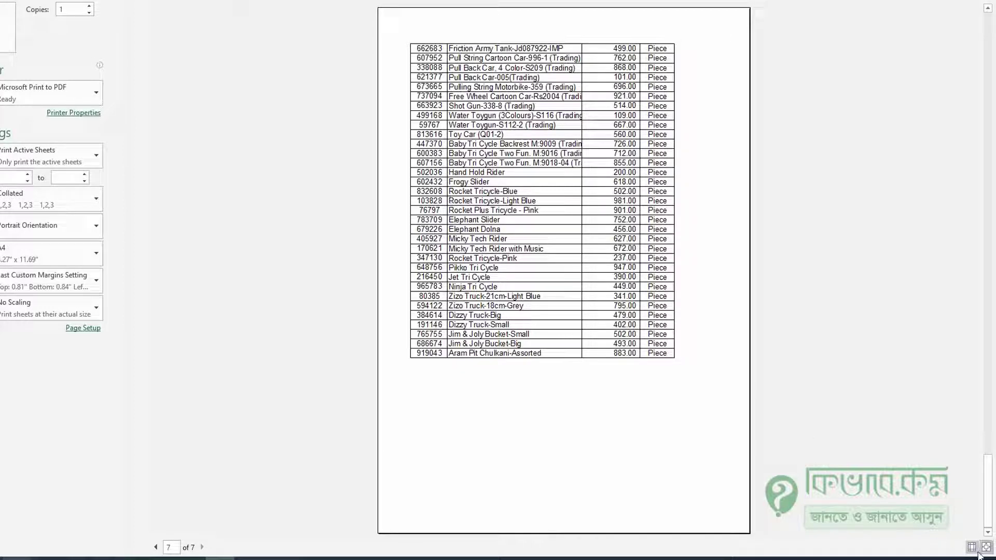
Show the margin guides in the preview, and reduce the top margin to 0.35" and the bottom margin to 0.31".
click(971, 547)
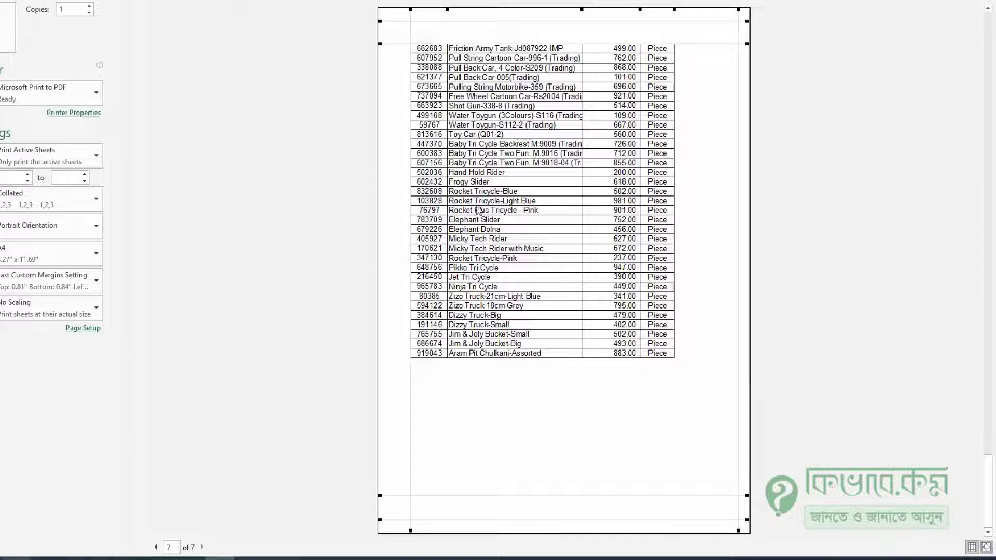
click(711, 45)
drag(711, 45, 711, 22)
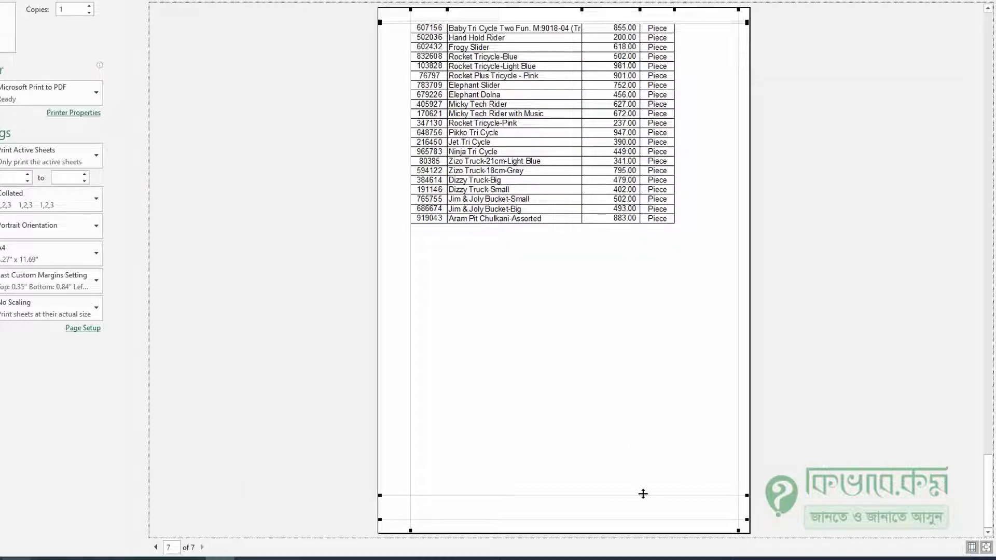
drag(644, 496, 644, 518)
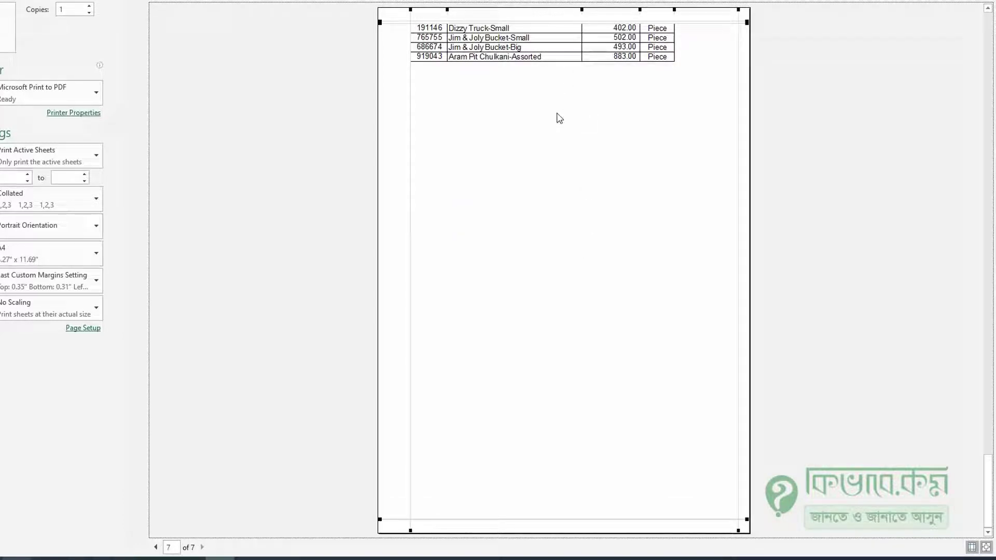
Scale the Products printout to 95% of normal size and increase the top margin to 0.65" in the preview.
click(86, 331)
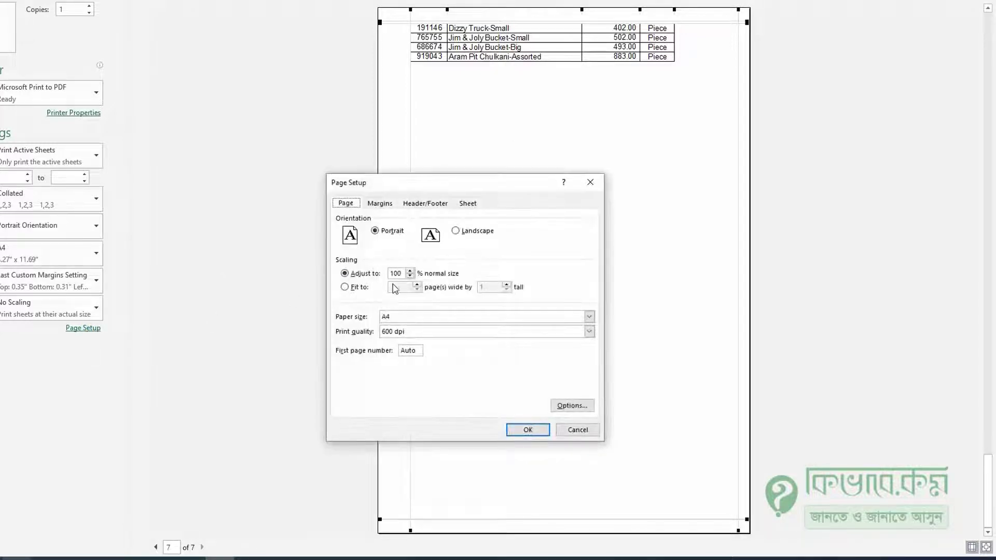
click(410, 276)
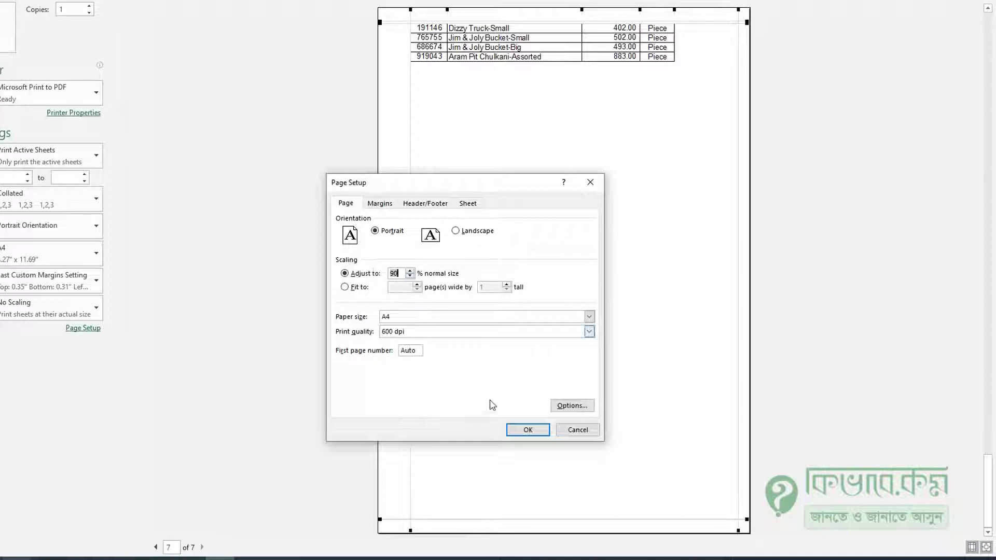
click(410, 270)
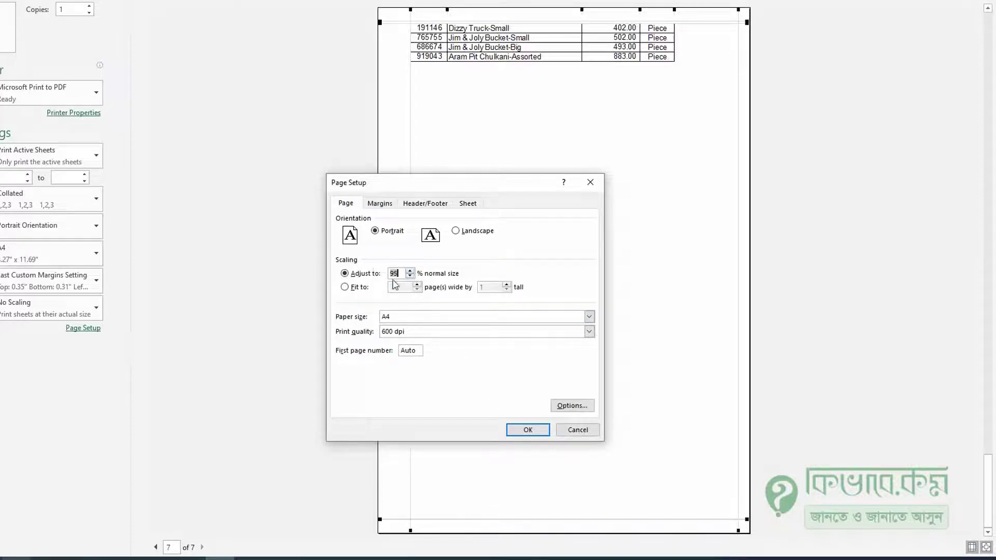
click(520, 429)
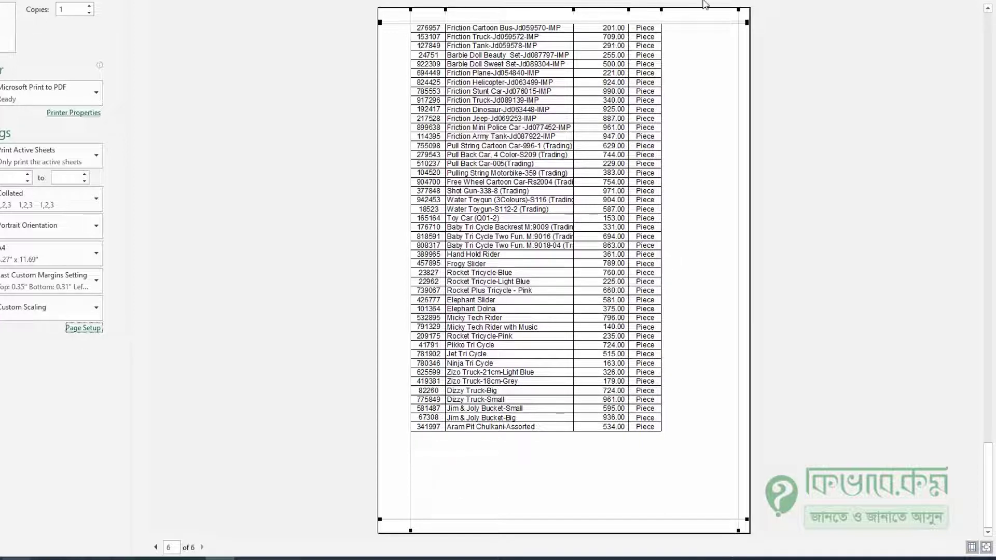
drag(695, 23, 696, 36)
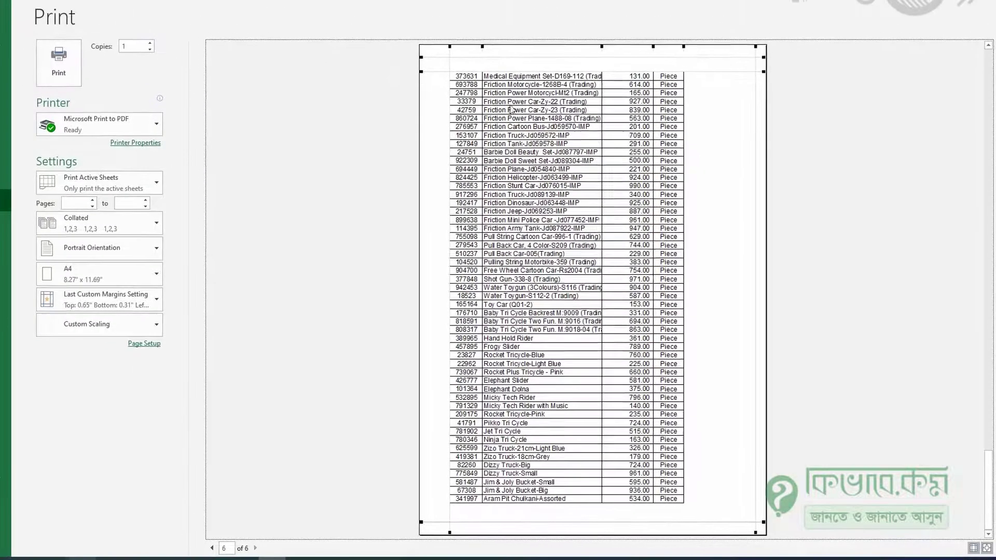
Print the Products sheet to a PDF file named p-3 in the excel folder on the desktop.
click(57, 68)
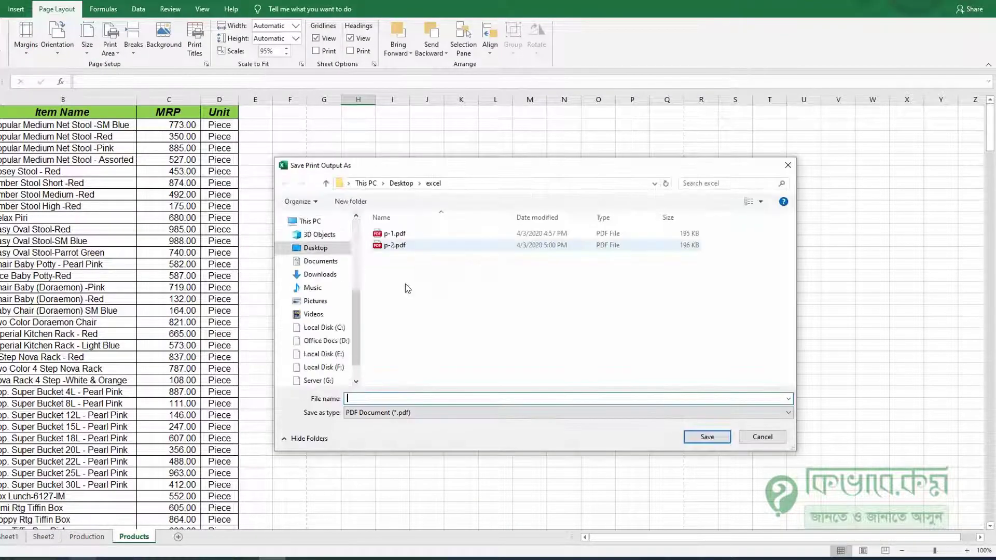
text(p-3)
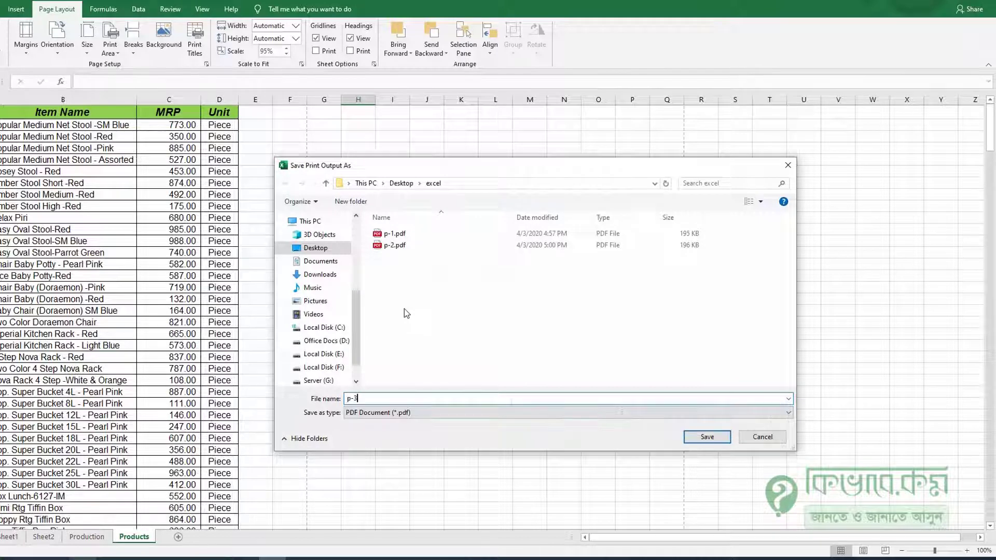
key(Return)
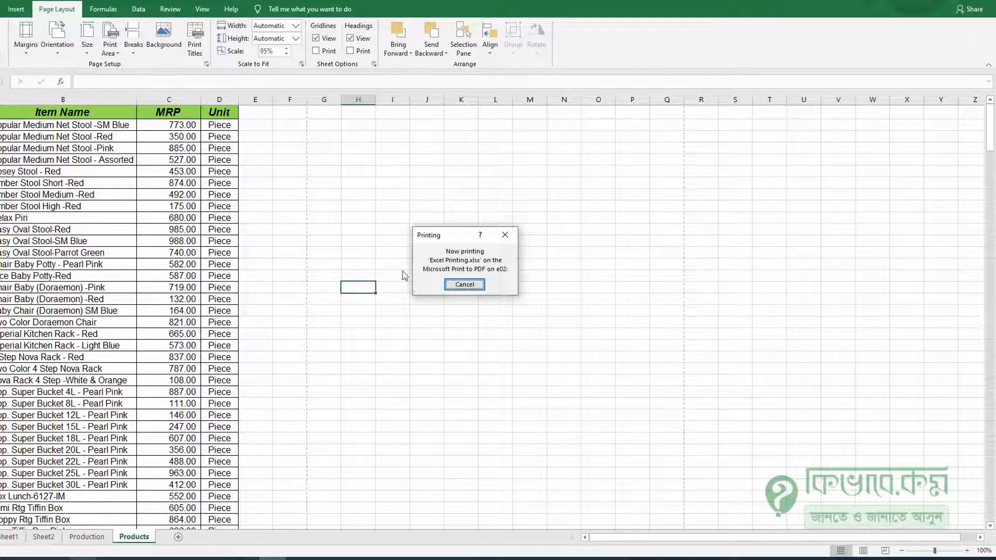
Switch to File Explorer, open p-3.pdf from the excel folder and look through its pages.
click(83, 559)
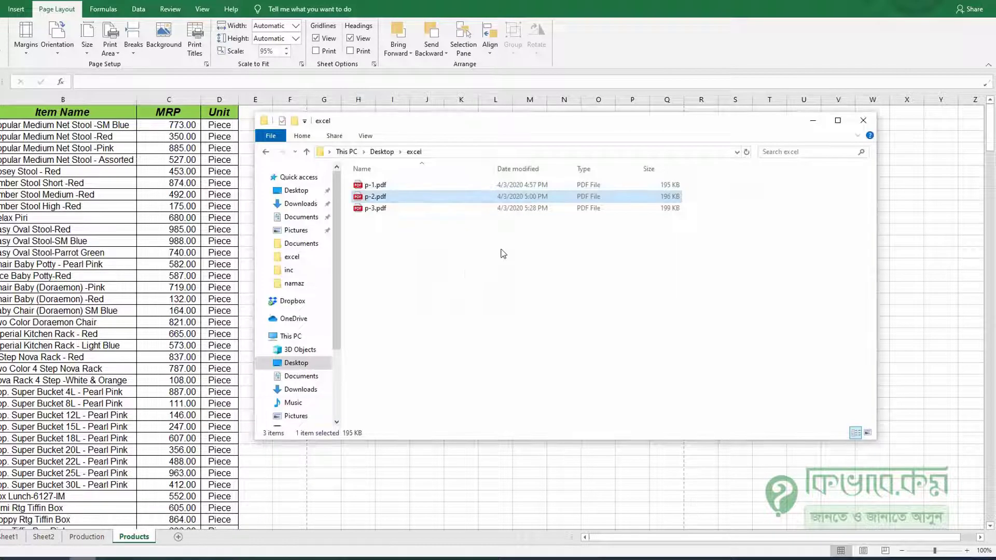
double_click(374, 200)
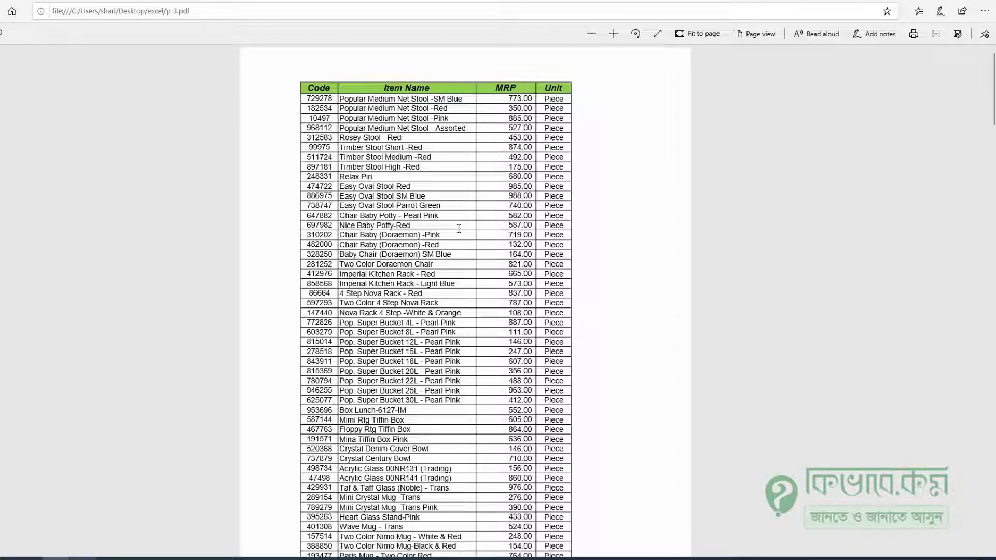
scroll(457, 237, down, 15)
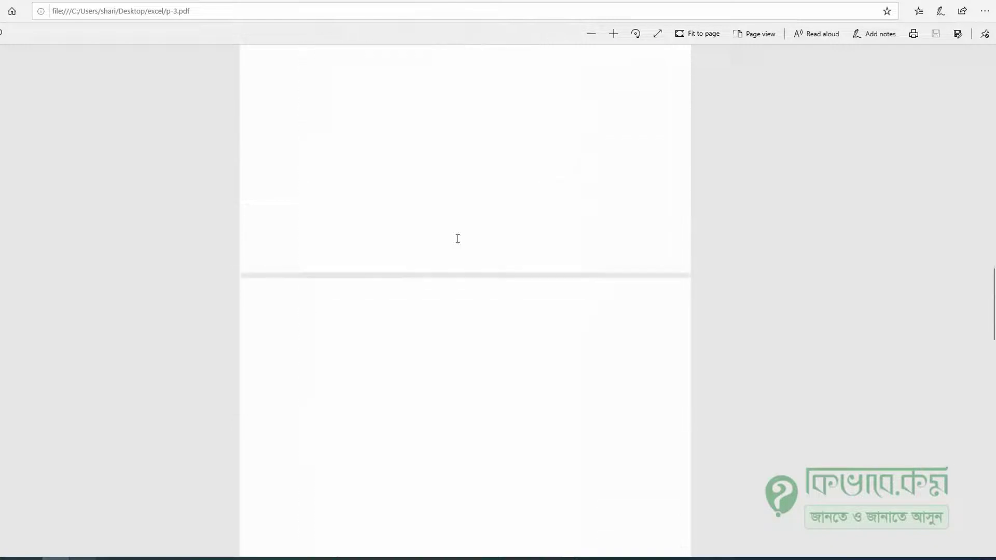
scroll(457, 238, down, 10)
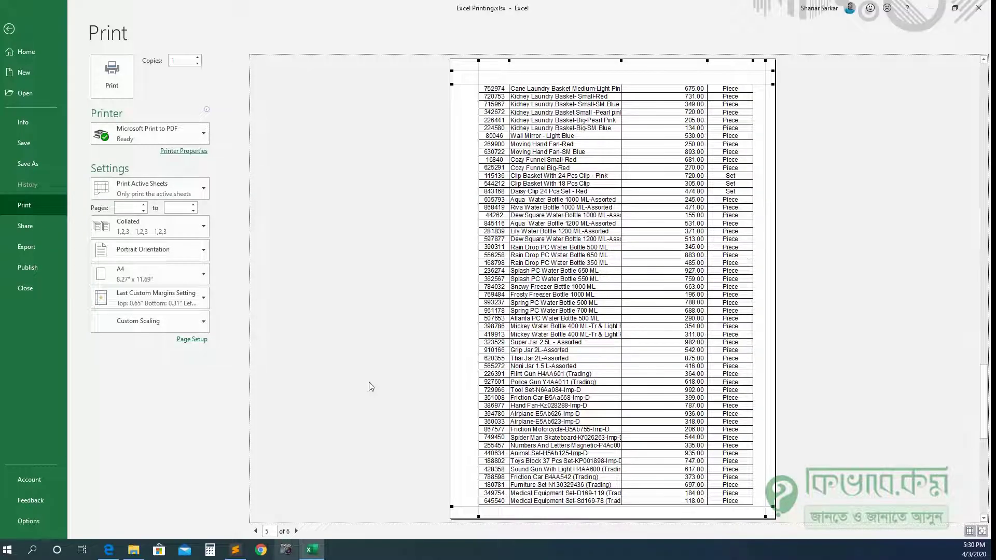
Reopen the Products print preview, view the header and footer options in Page Setup, and close the dialog.
key(Escape)
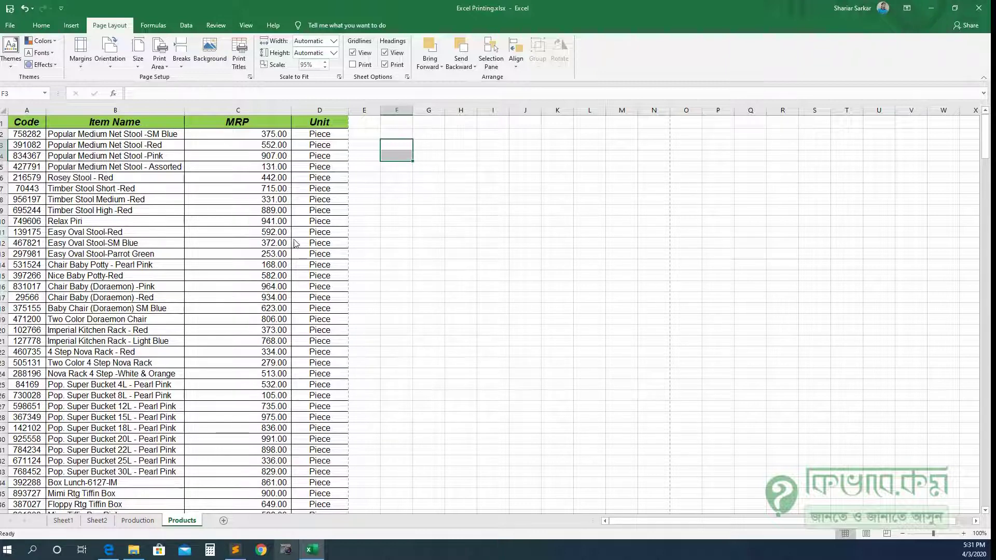
key(ctrl+p)
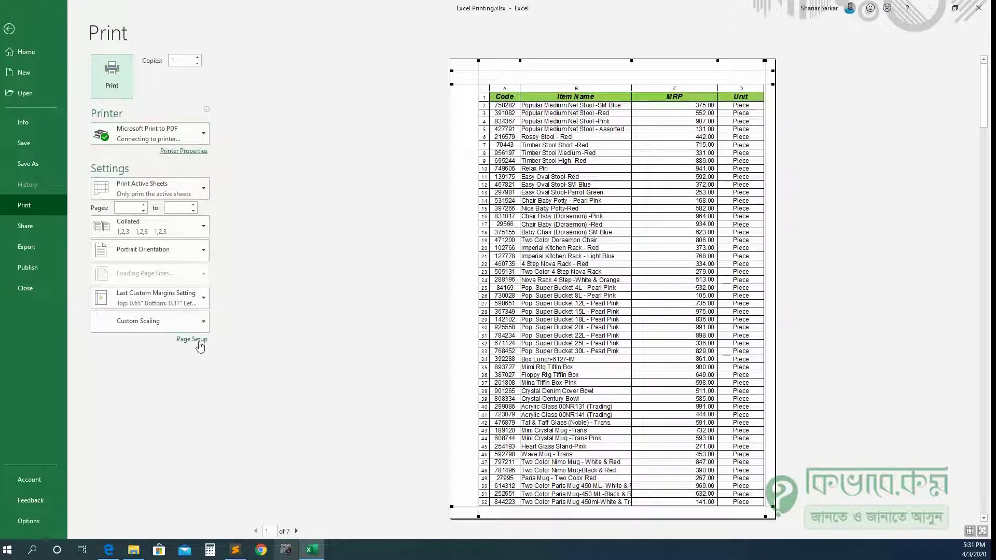
click(196, 341)
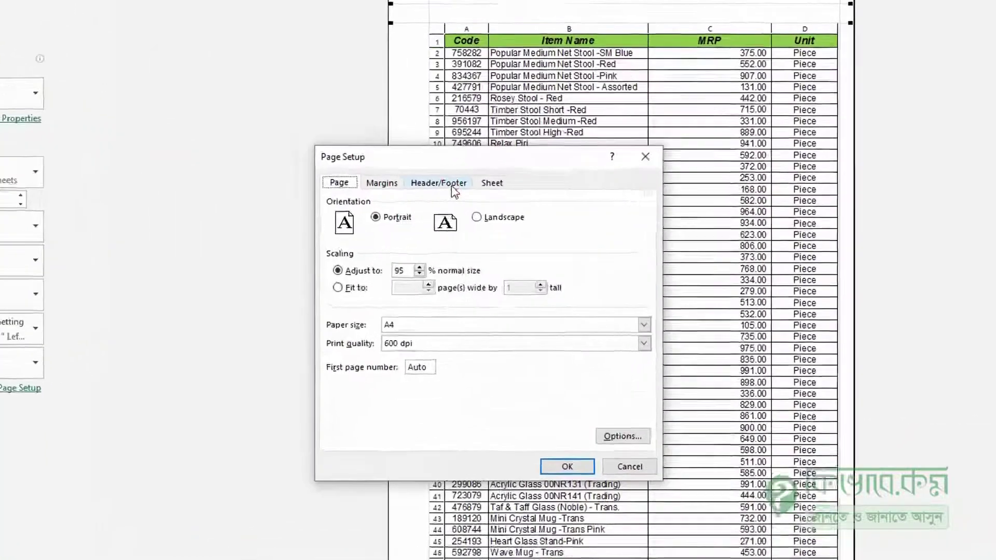
click(452, 187)
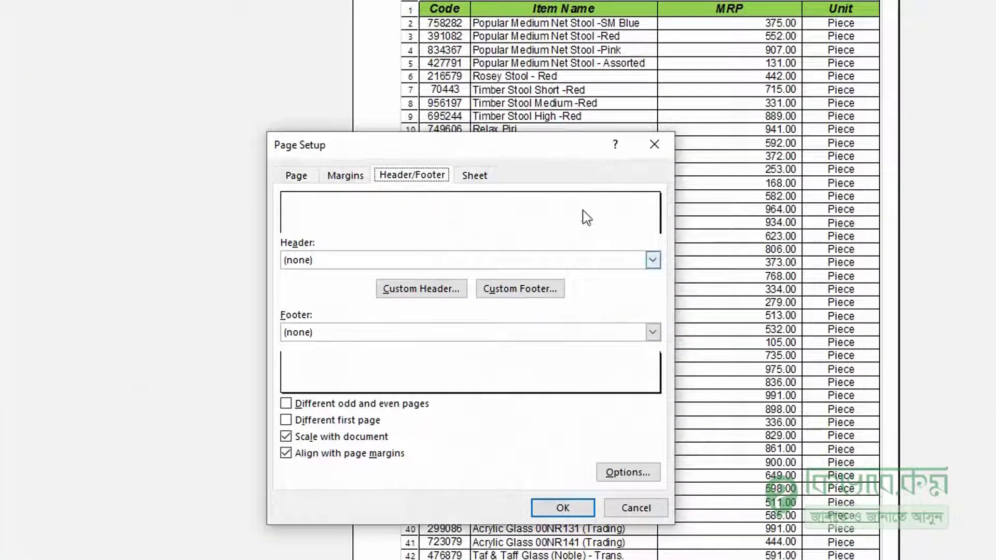
click(654, 144)
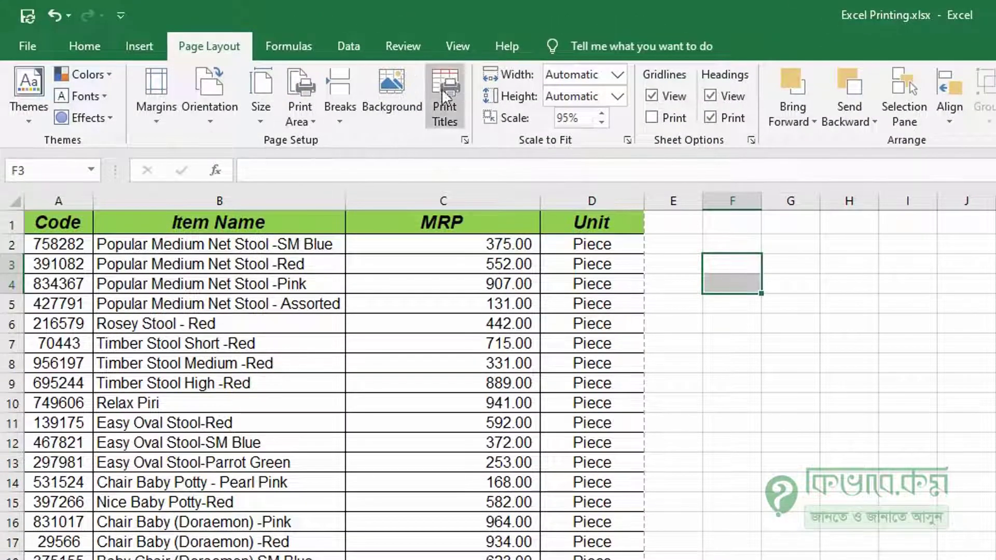
In Page Setup, set the header to "Page 1 of ?" and the footer to "Confidential, 4/3/2020, Page 1" for the Products sheet.
click(464, 139)
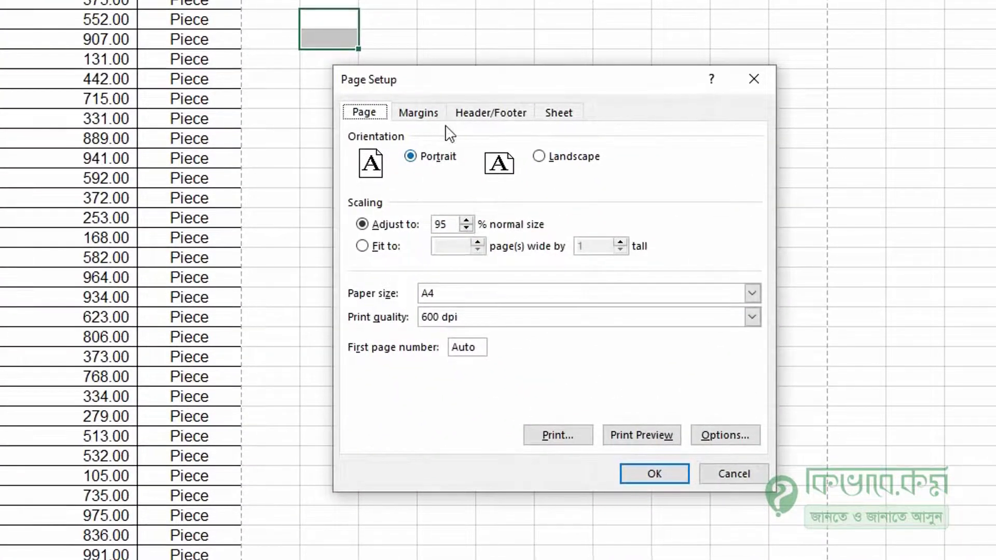
click(434, 115)
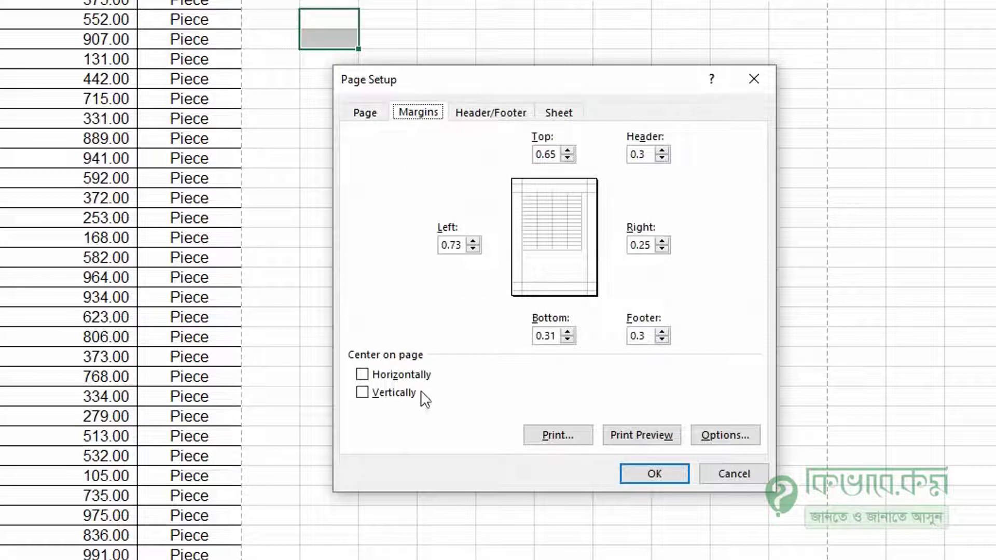
click(363, 117)
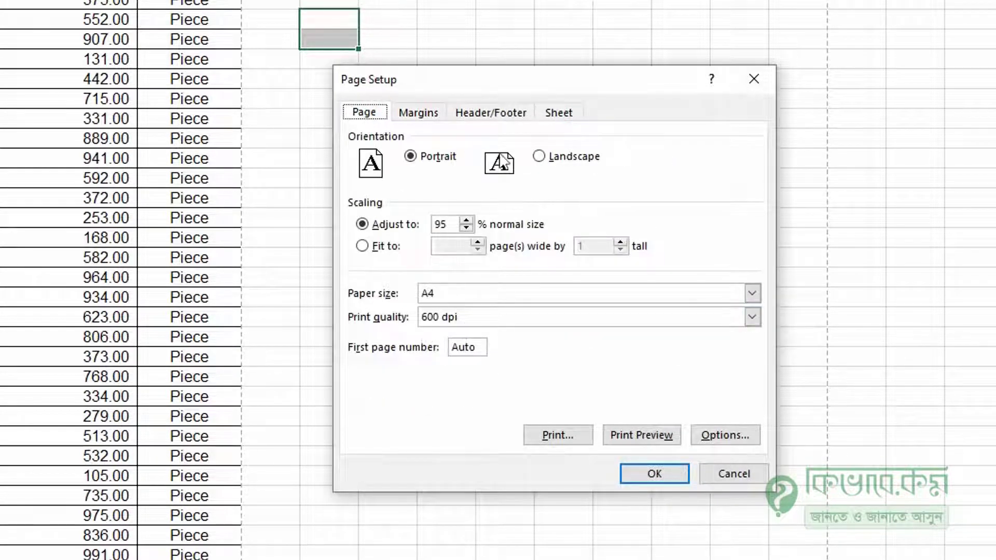
click(488, 117)
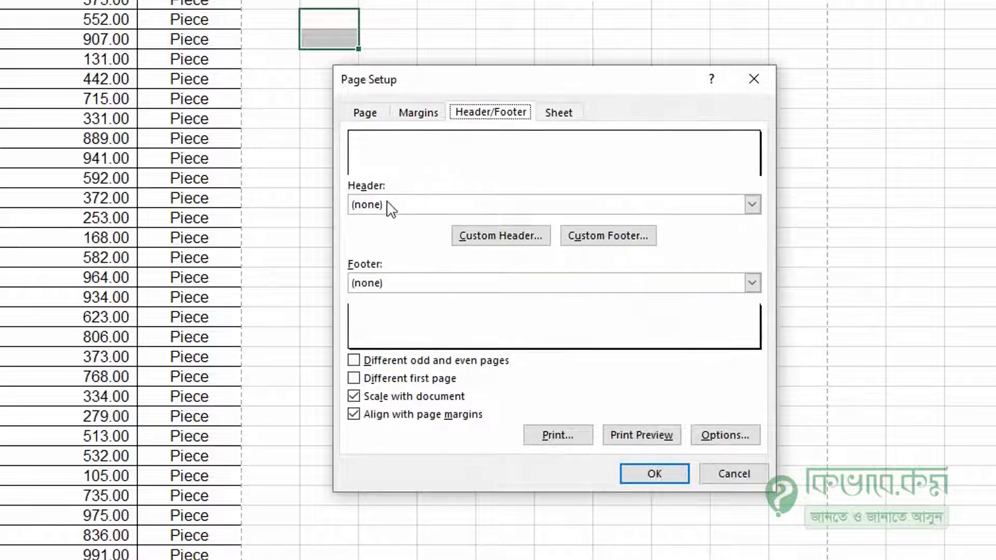
click(406, 205)
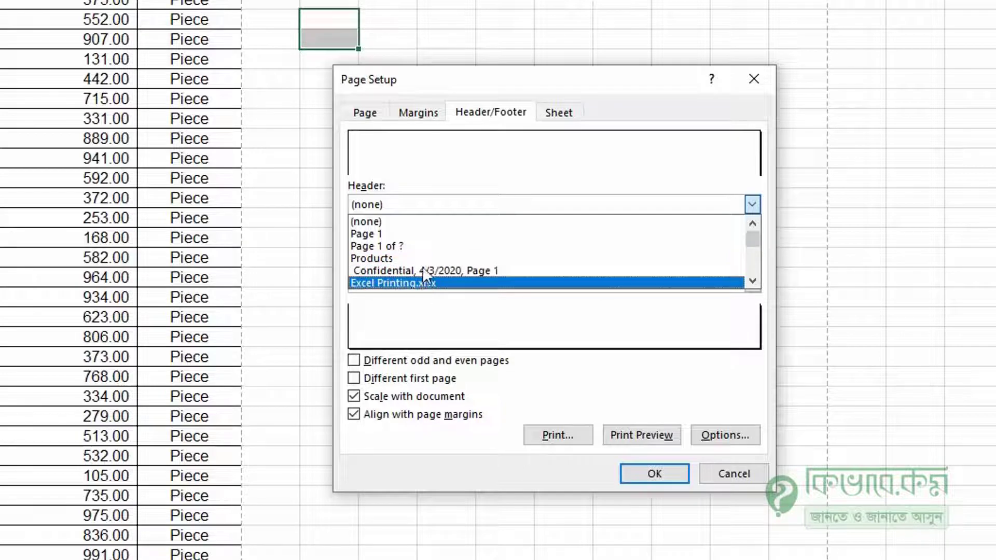
click(403, 248)
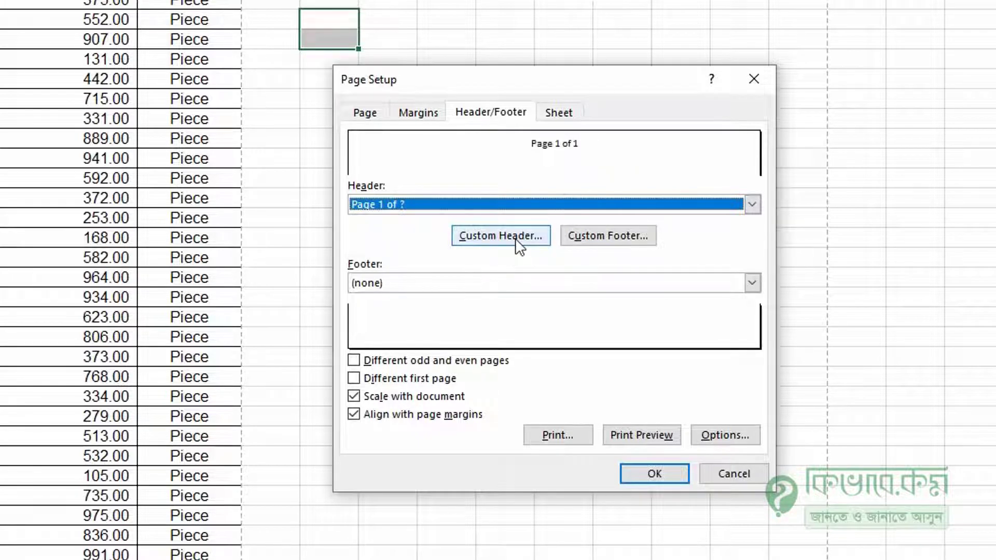
click(392, 284)
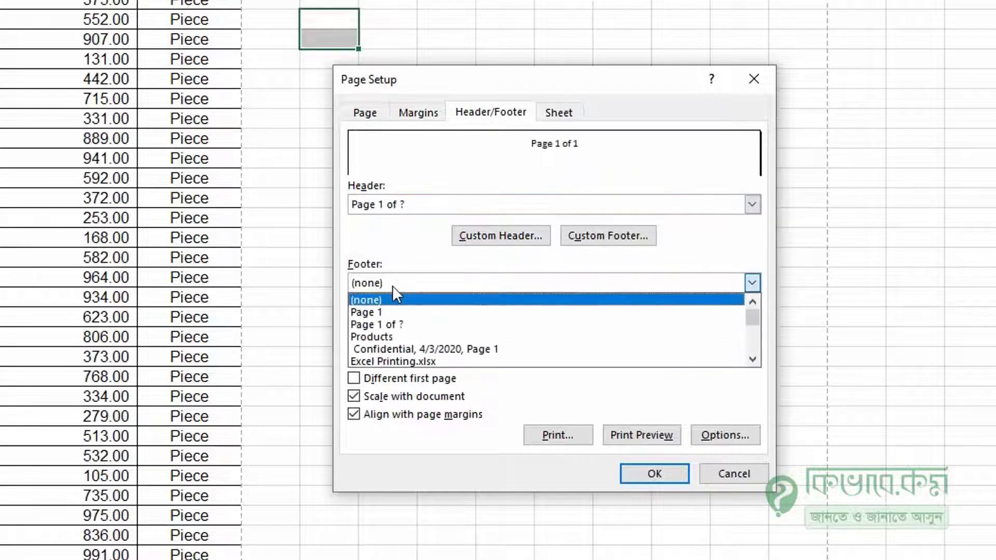
click(374, 348)
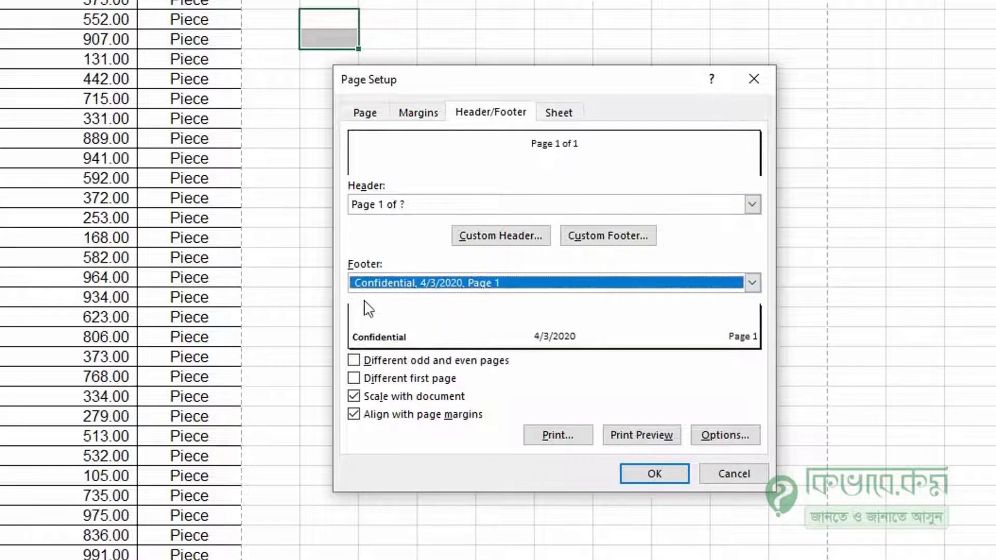
click(669, 472)
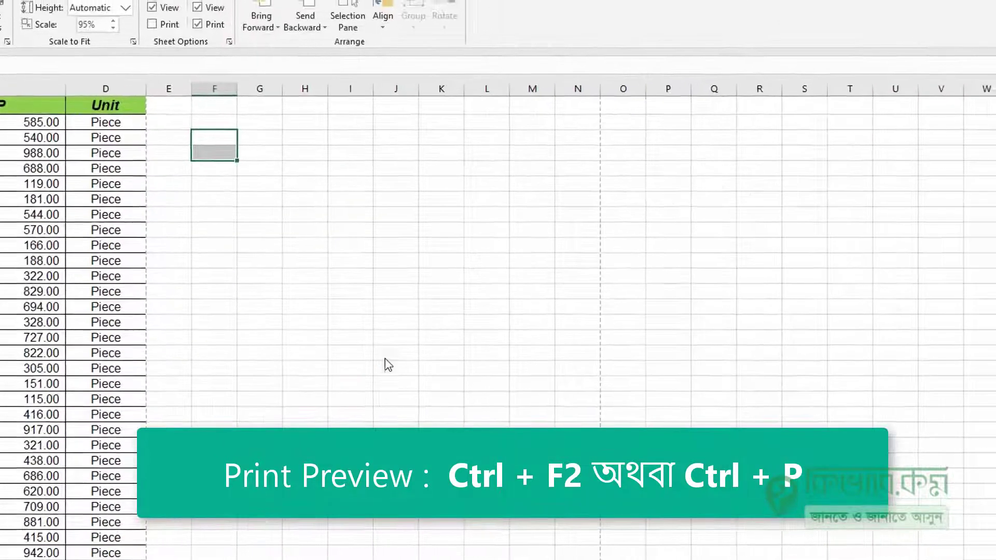
In the print preview, raise the bottom margin to 0.65" to clear the footer, and narrow the MRP column so the Unit column fits.
key(ctrl+p)
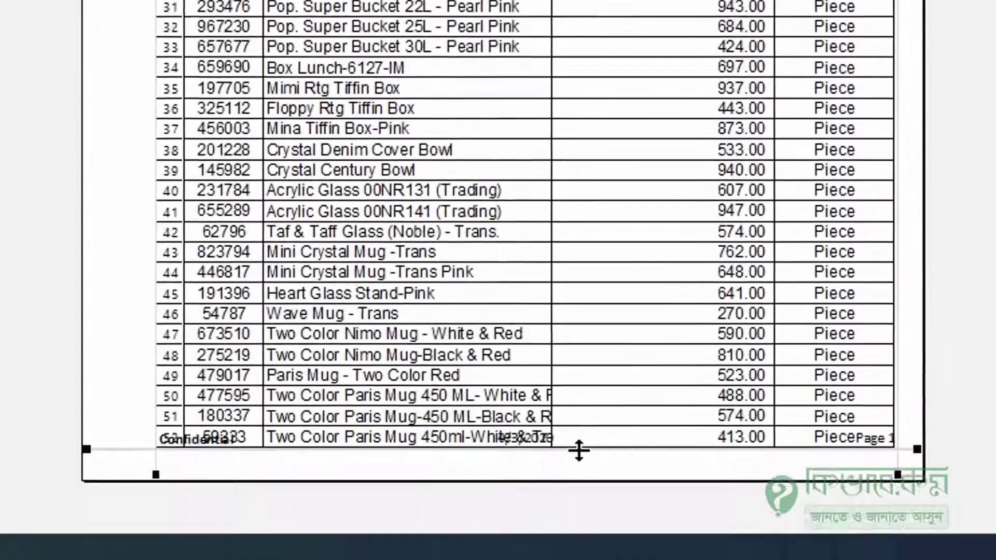
drag(578, 420, 582, 404)
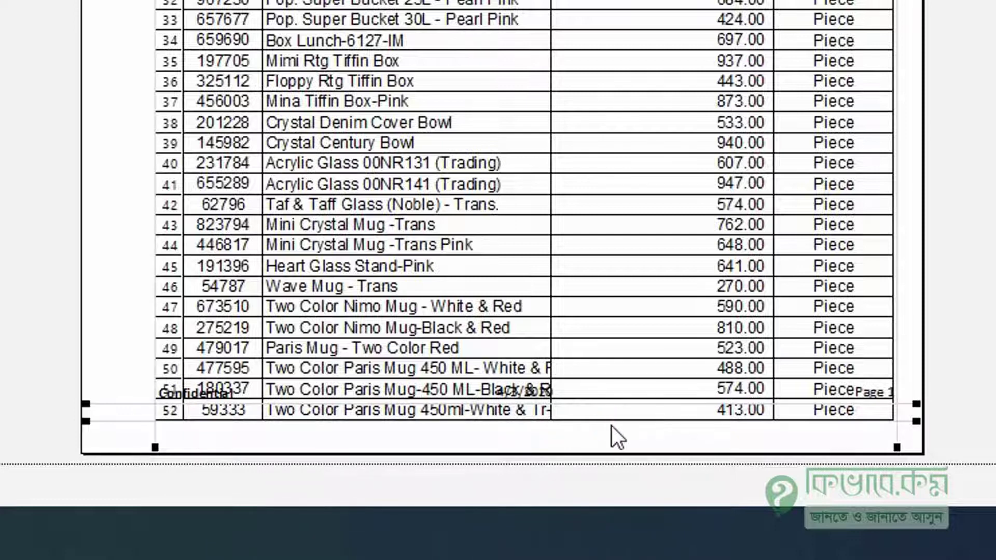
click(839, 403)
drag(839, 403, 842, 369)
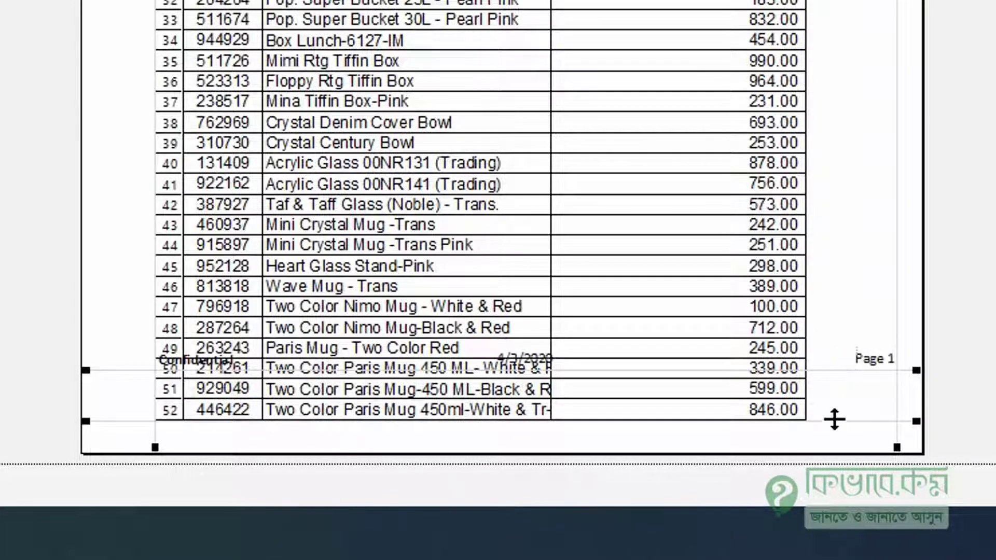
mouse_move(833, 417)
mouse_down()
mouse_move(852, 357)
mouse_move(847, 416)
mouse_up()
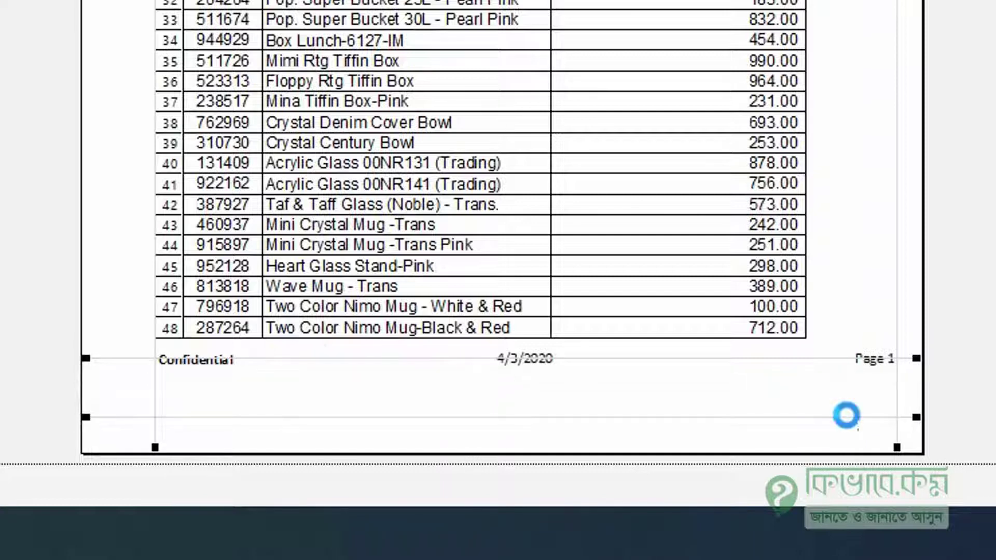
drag(836, 360, 835, 387)
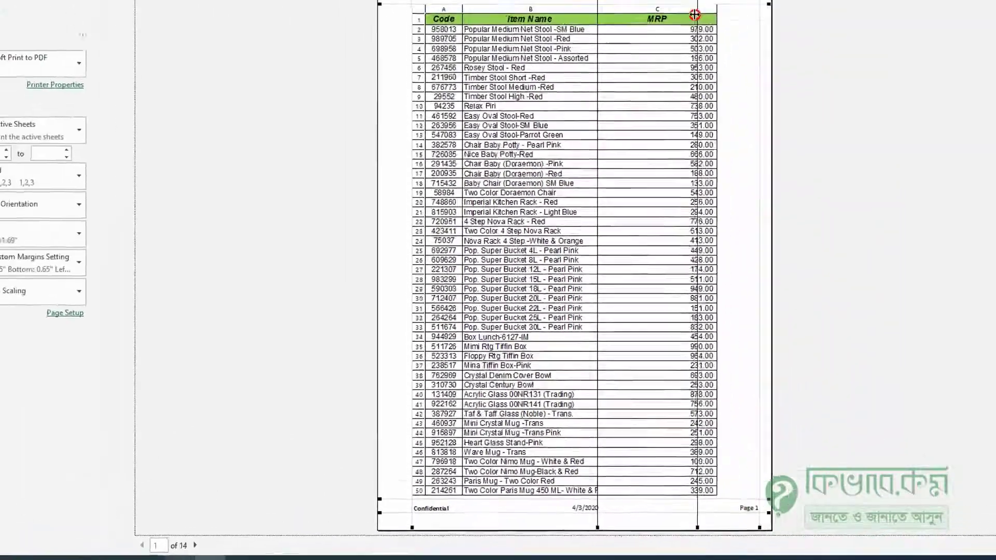
drag(678, 50, 677, 51)
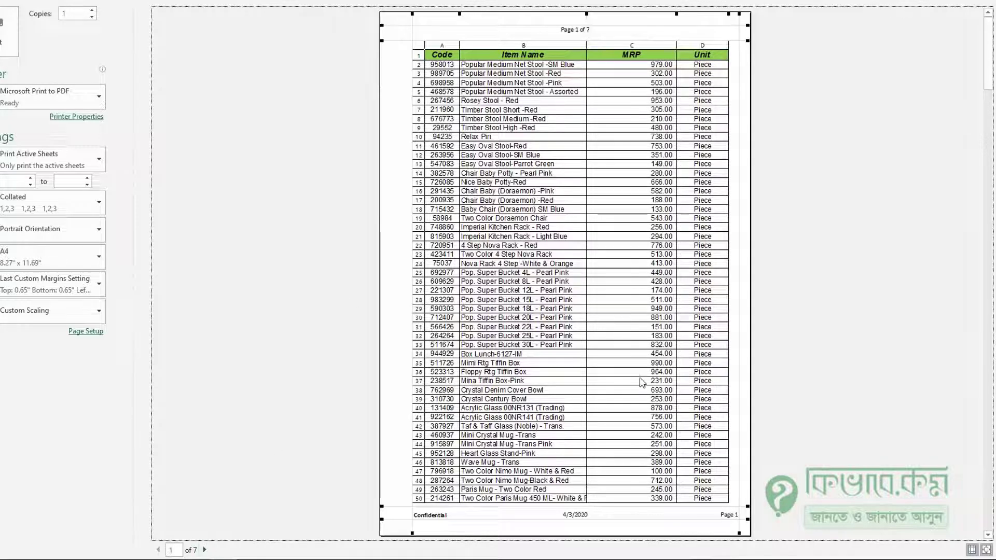
Check the previewed pages through to the last one and reduce the print scaling to 90% of normal size.
scroll(590, 265, down, 2)
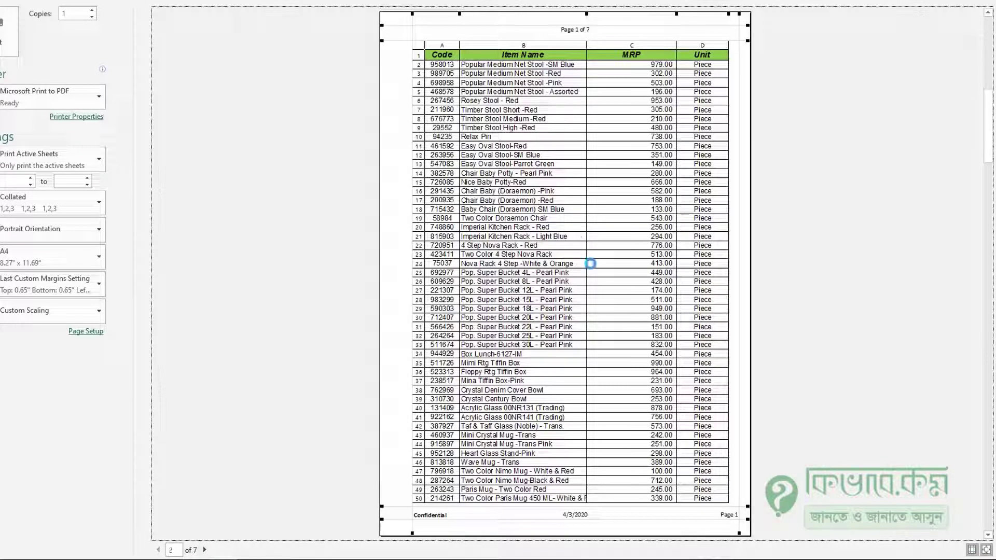
scroll(592, 269, down, 1)
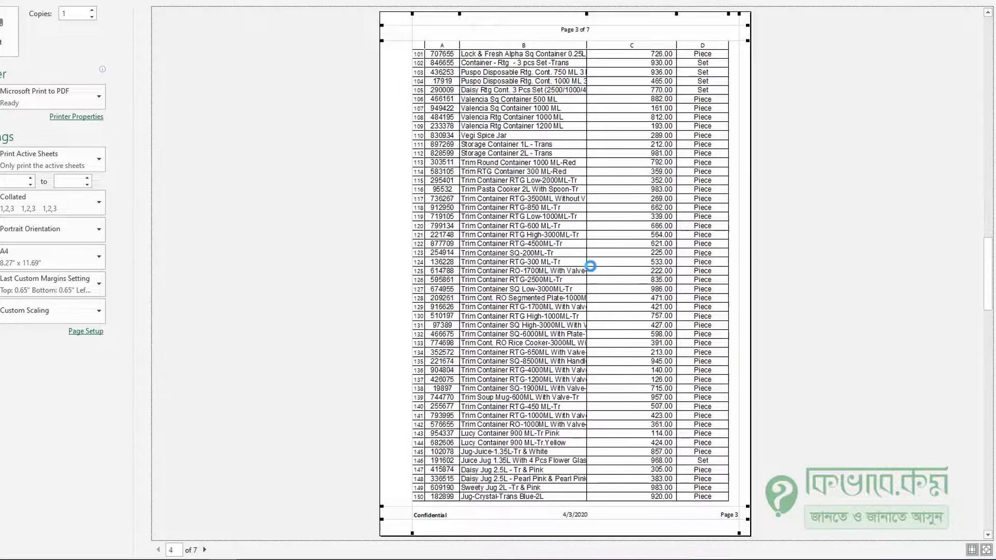
scroll(592, 269, down, 2)
scroll(591, 270, down, 2)
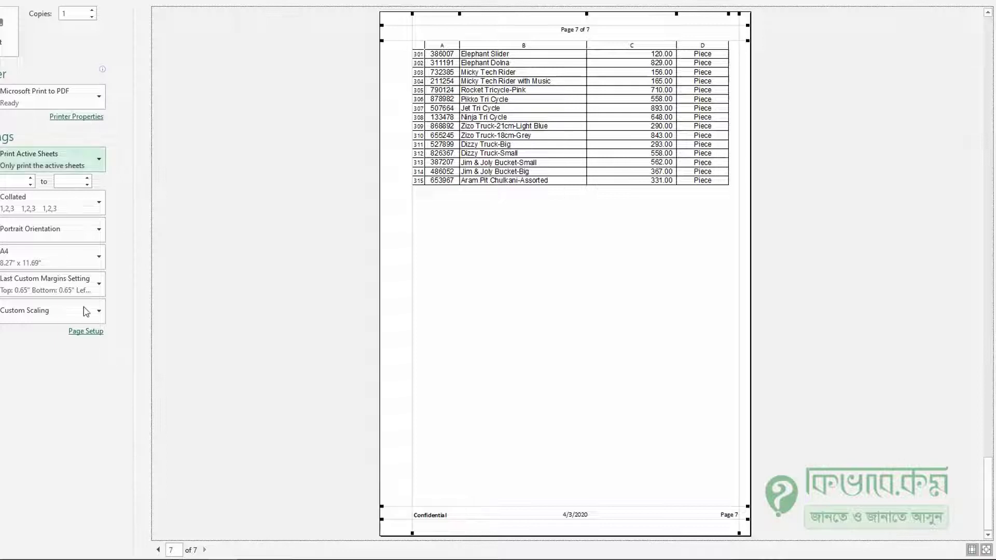
click(82, 333)
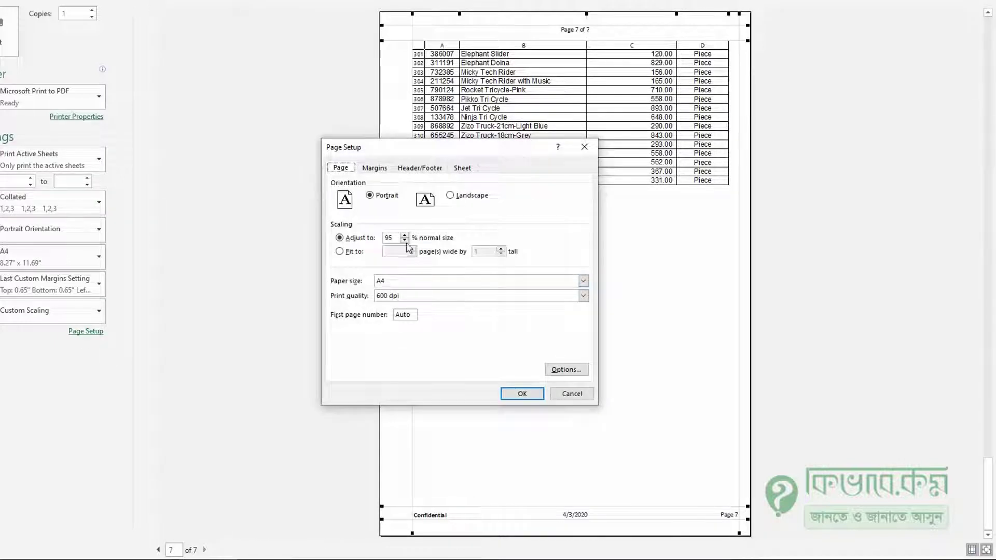
click(405, 241)
click(522, 394)
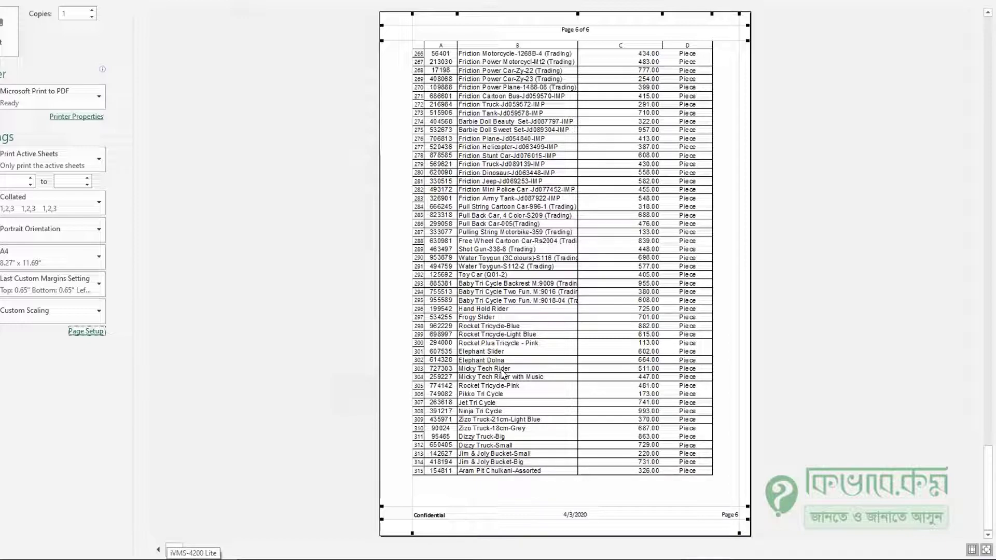
Customize the header with "File of" plus the owner's name in the left section and "kivabe.com" in the right section.
click(86, 331)
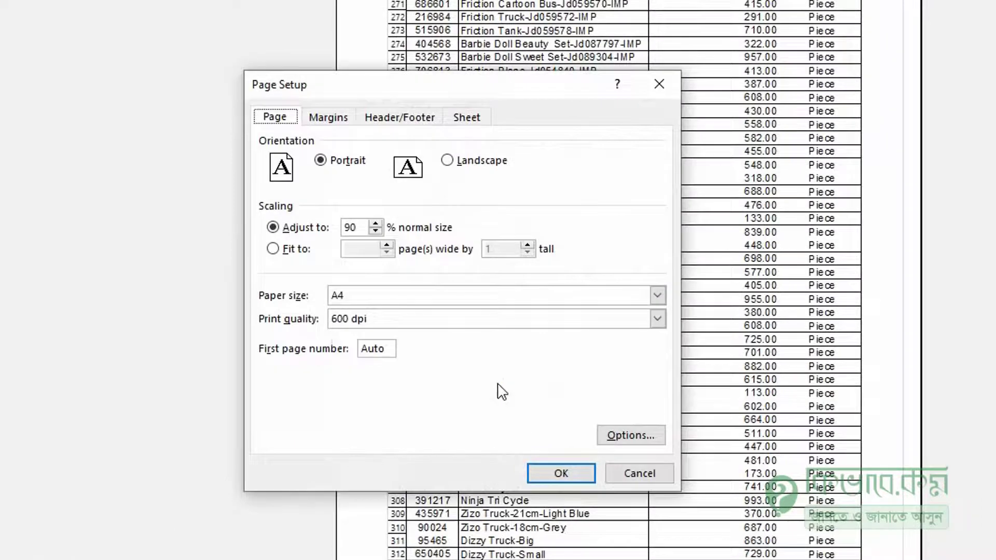
click(414, 120)
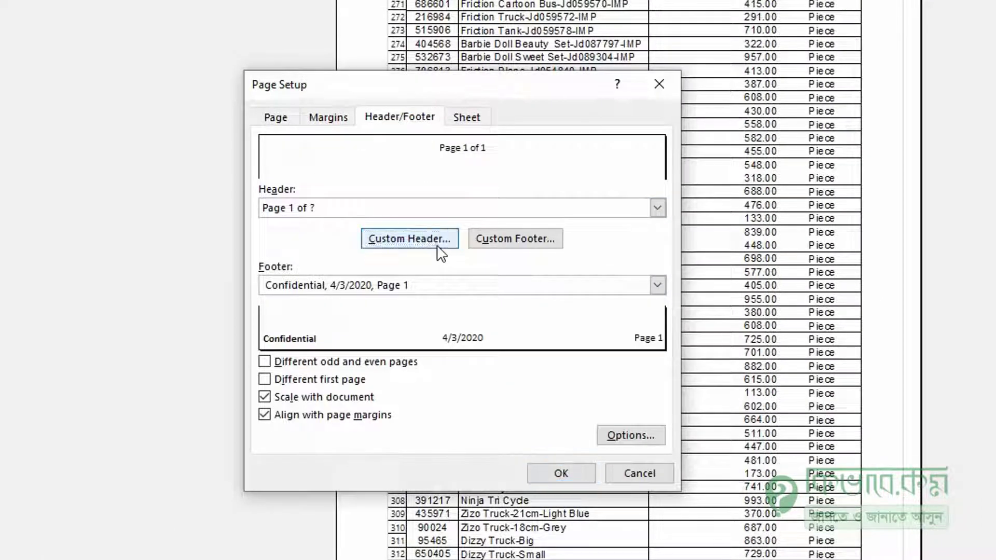
click(430, 240)
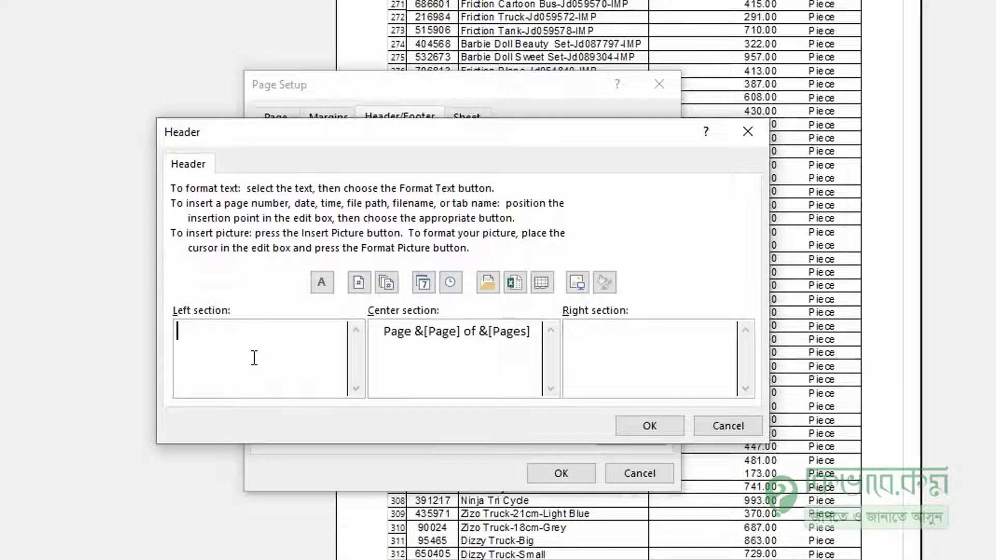
text(ile of Shariar)
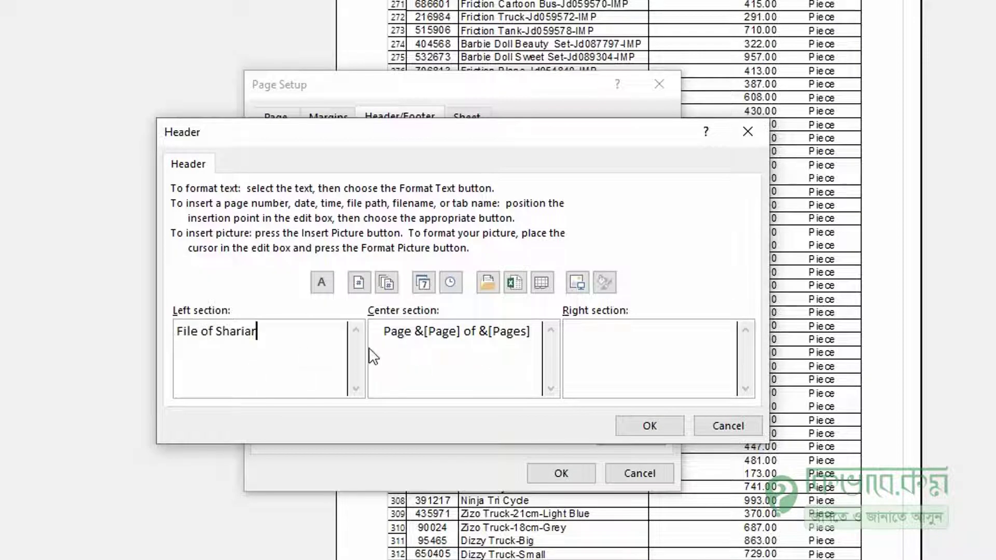
click(610, 340)
text(kivabe.com)
click(630, 425)
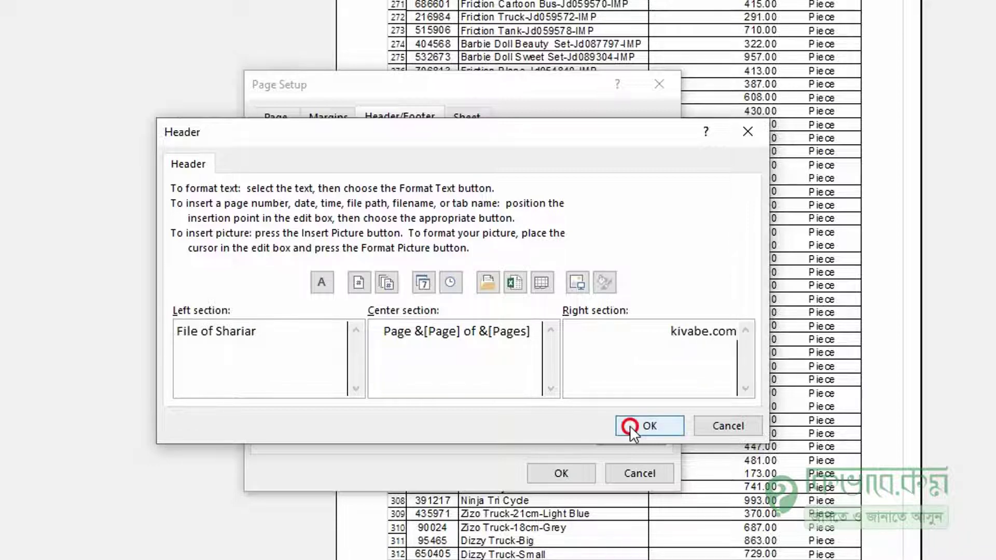
click(565, 474)
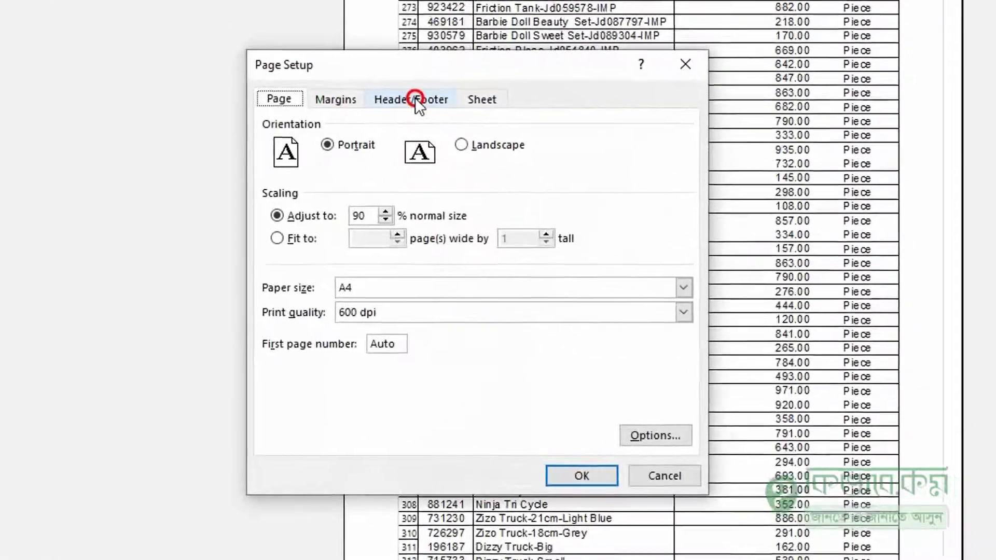
Open the custom footer for editing and delete the date code from its center section.
click(423, 214)
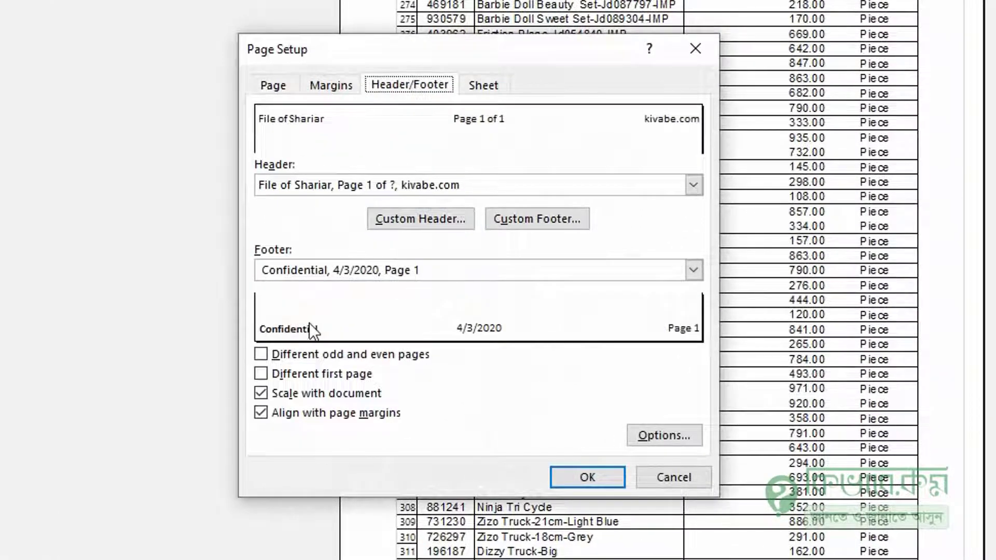
click(524, 224)
click(259, 350)
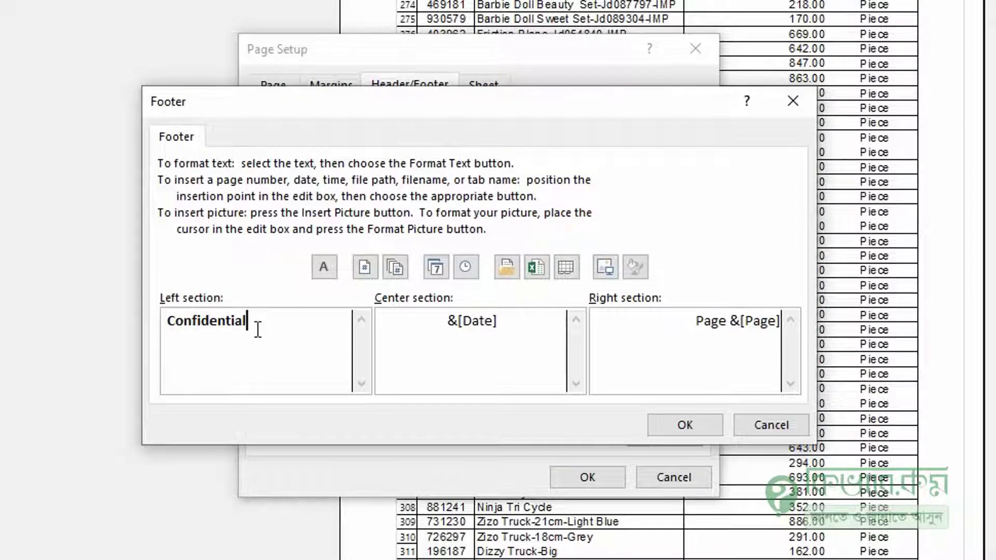
drag(258, 328, 160, 317)
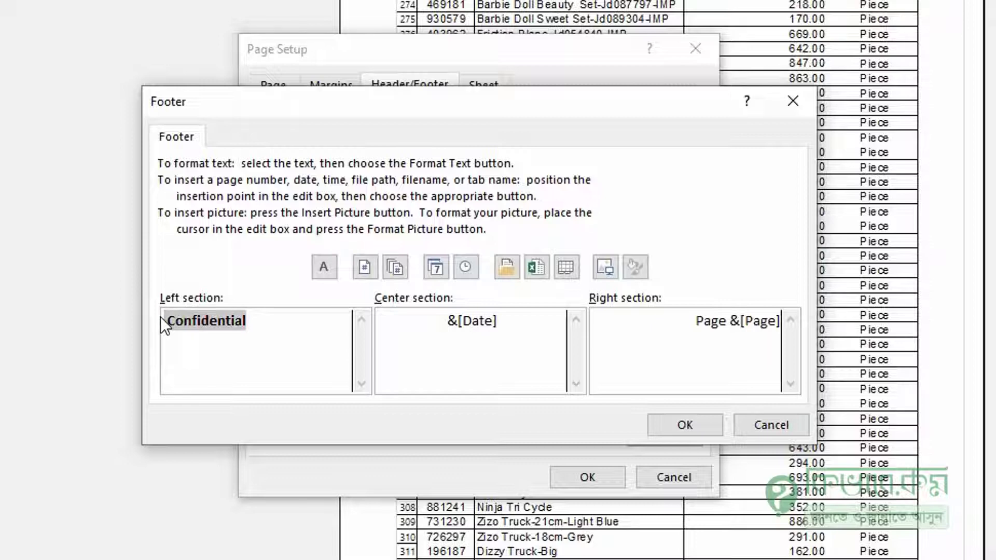
click(513, 346)
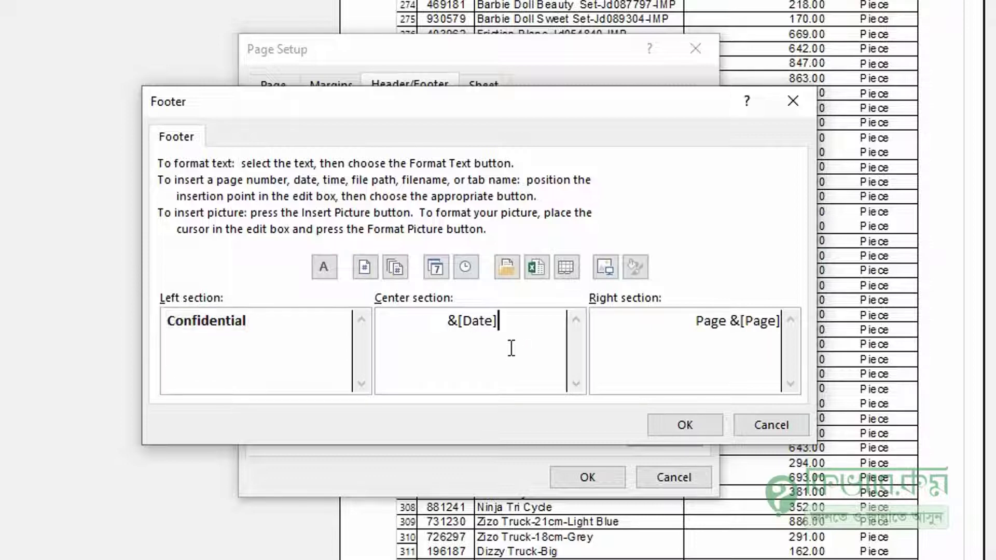
drag(533, 336, 422, 330)
key(Delete)
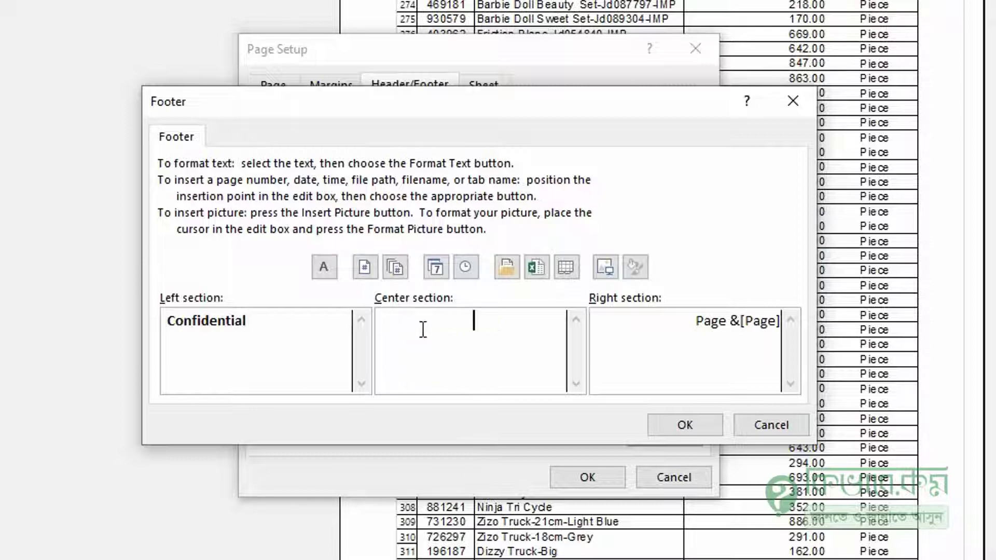
Insert the date, time and total page count codes into the footer's center section.
click(431, 268)
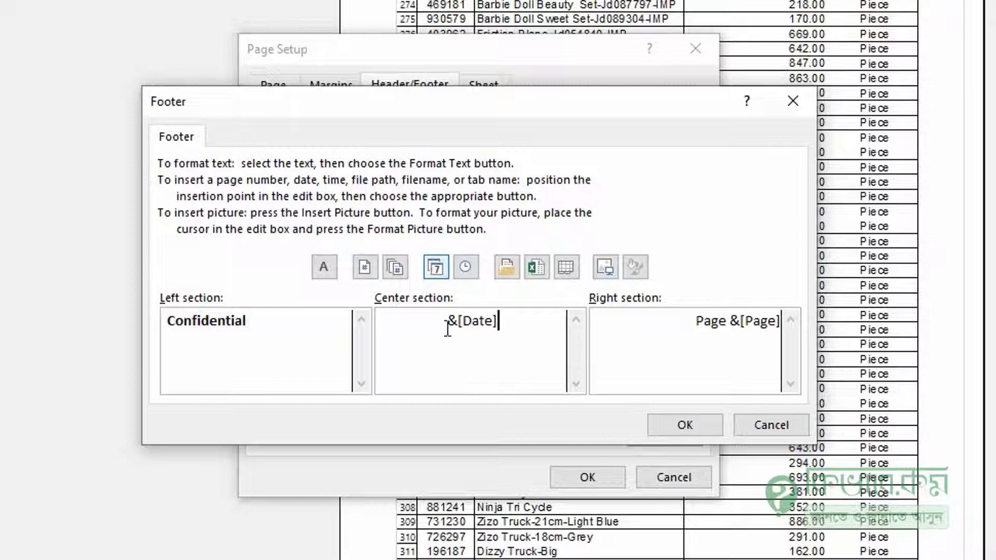
click(461, 272)
click(394, 267)
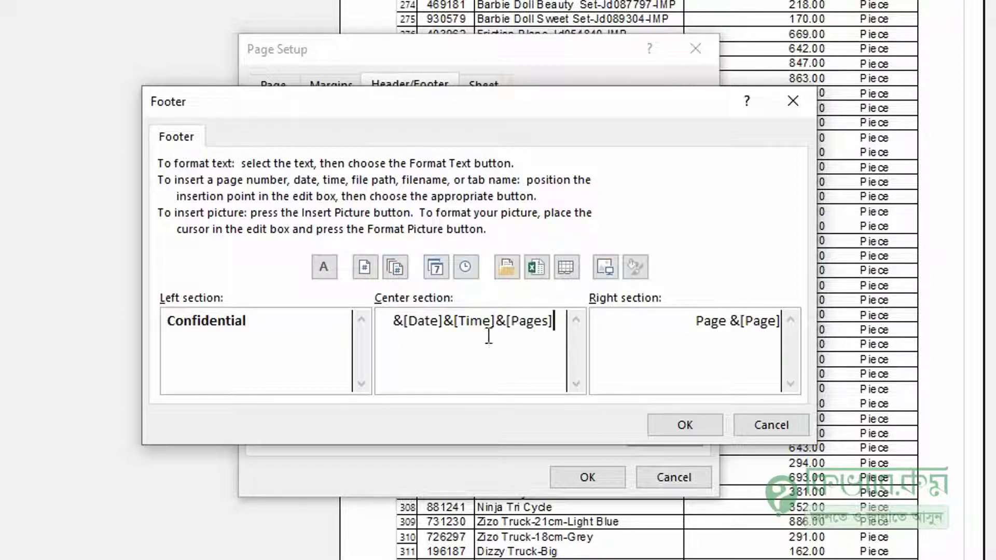
Delete all codes from the footer's center section and view its text formatting options without changing them.
drag(552, 322, 382, 315)
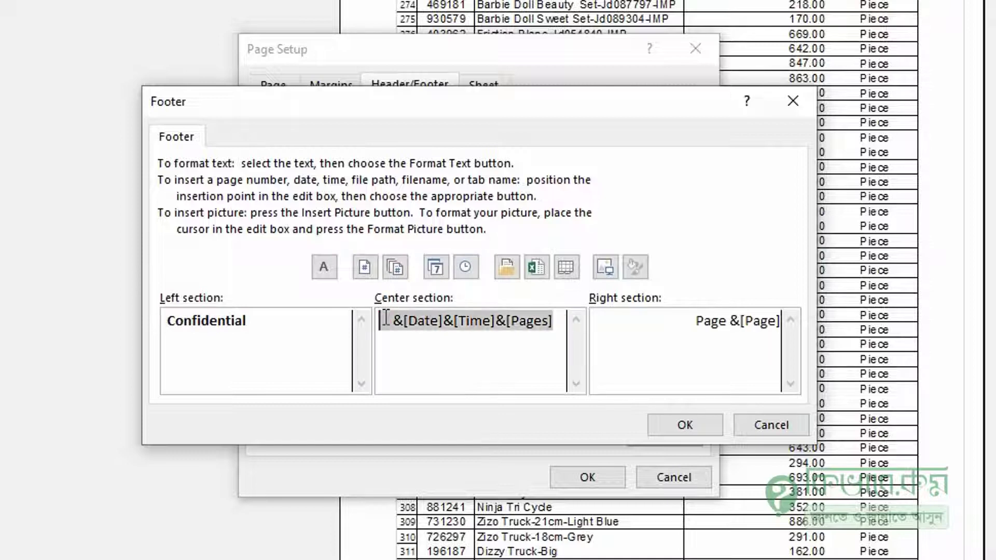
key(Delete)
click(324, 267)
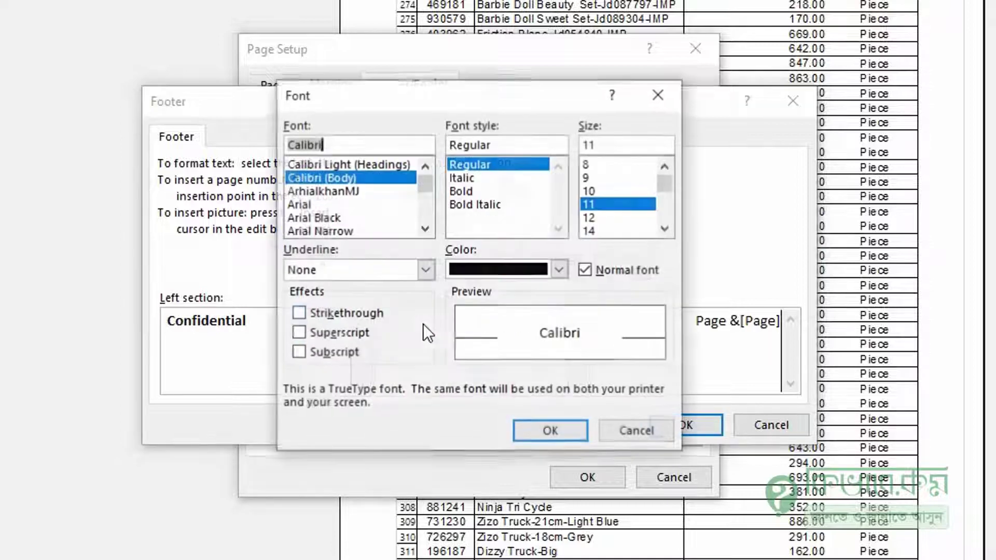
click(627, 431)
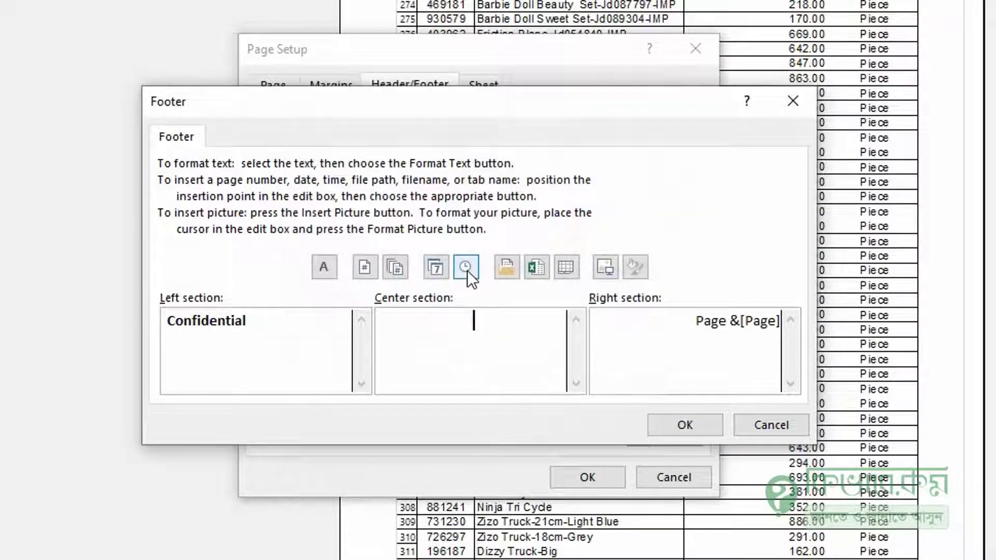
Insert the date and time codes into the footer's center section and apply the footer to the sheet.
click(434, 269)
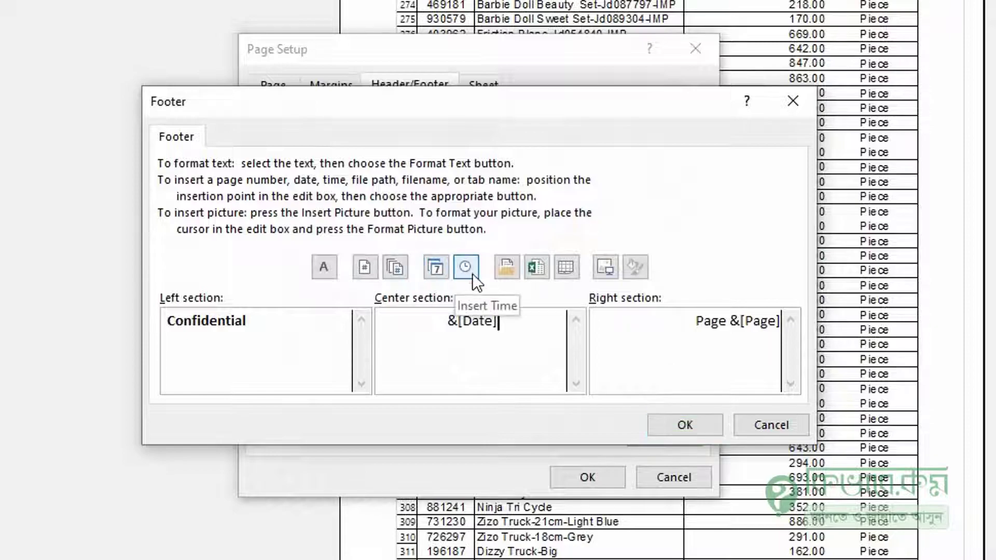
click(471, 273)
click(657, 424)
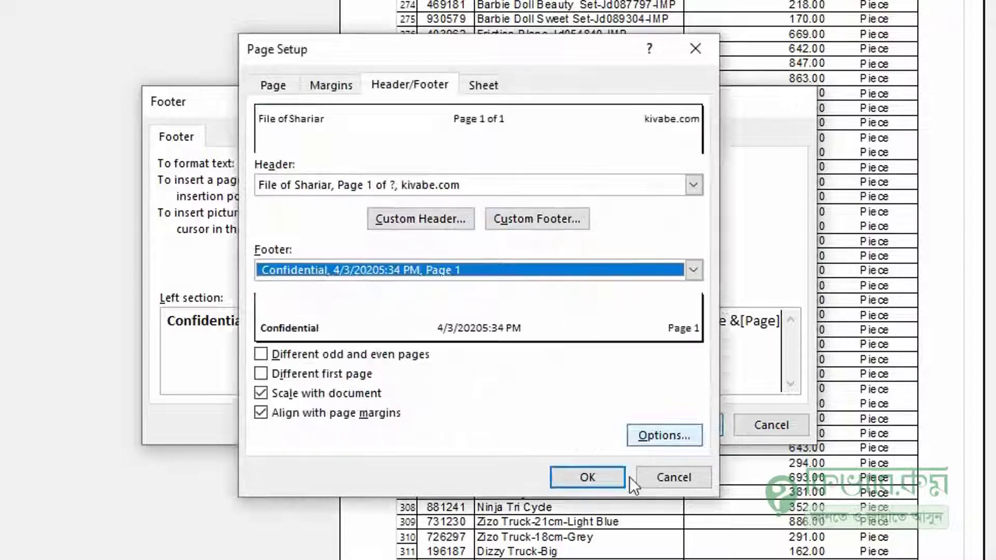
click(587, 478)
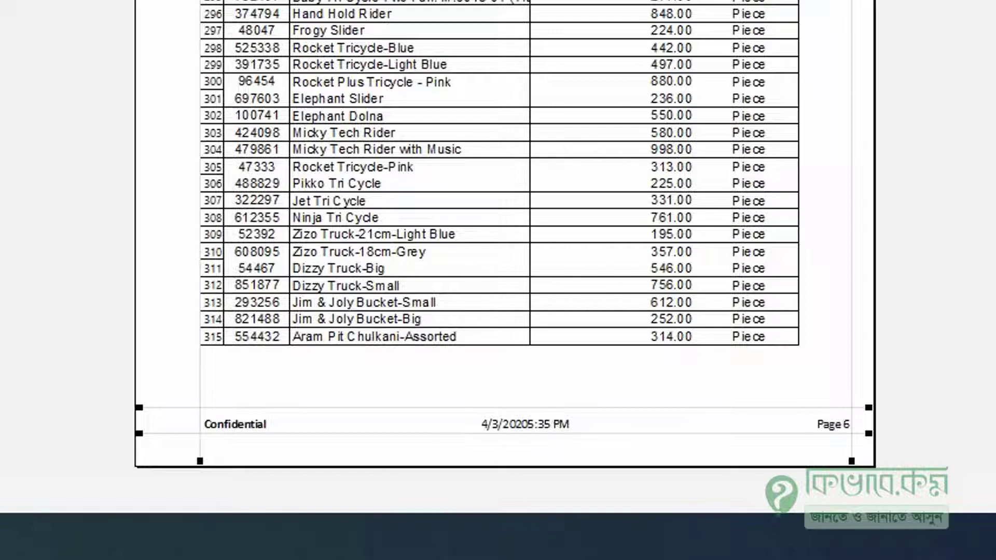
Reopen the custom footer, try to separate the date and time codes in its center section, and apply the page setup.
click(27, 272)
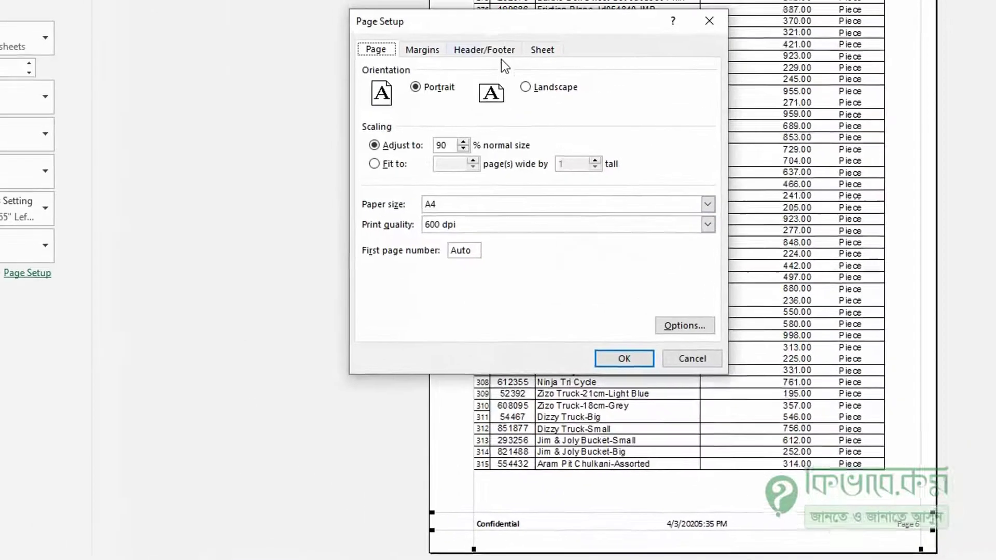
click(497, 51)
click(588, 161)
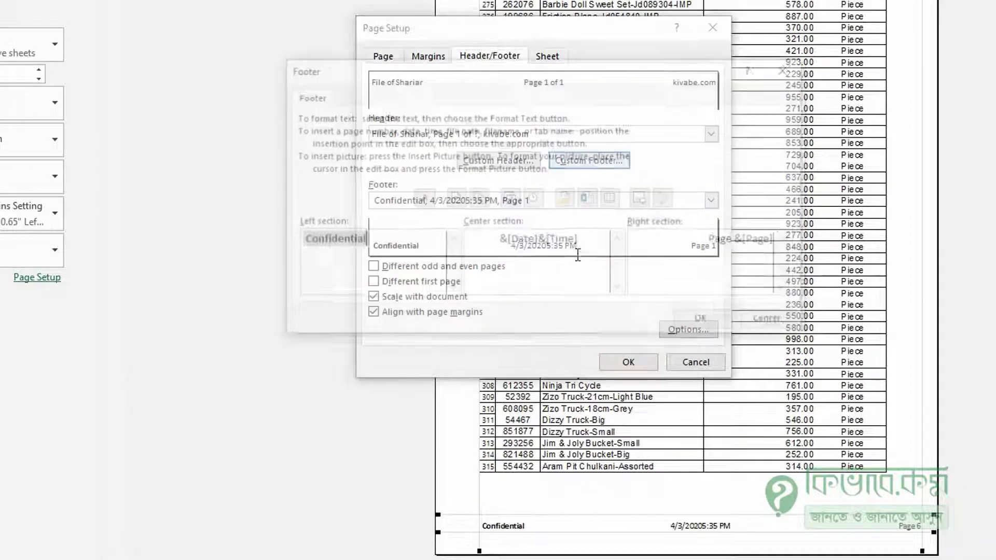
click(542, 241)
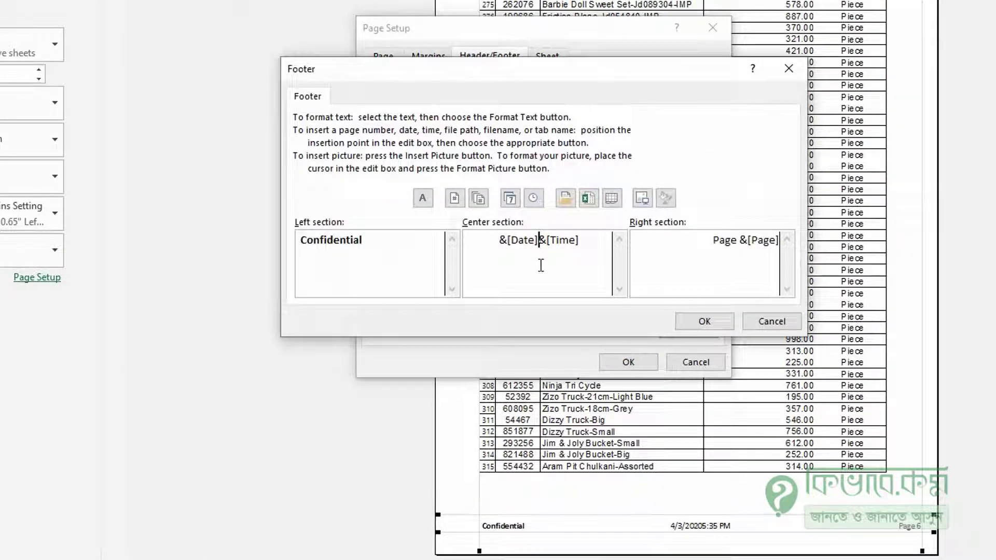
click(719, 326)
click(639, 360)
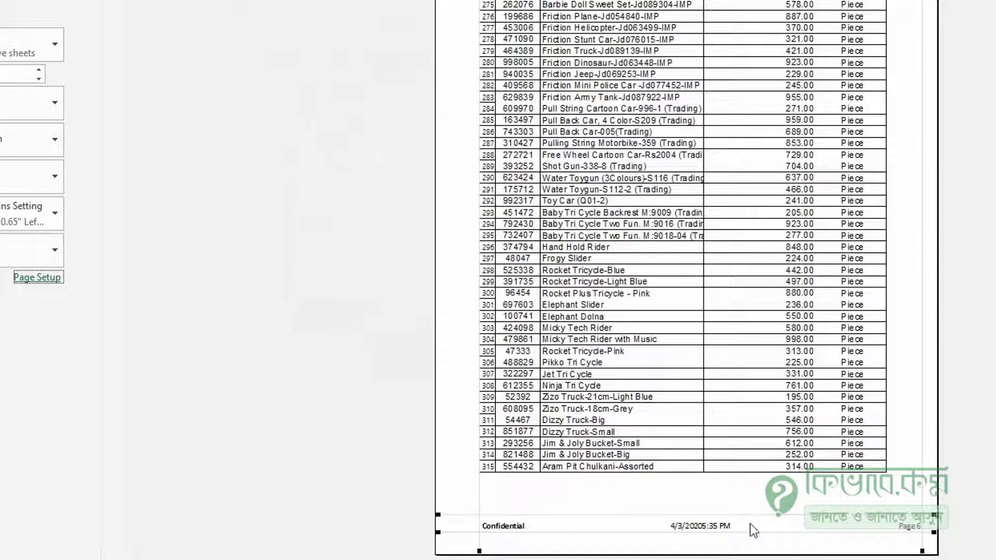